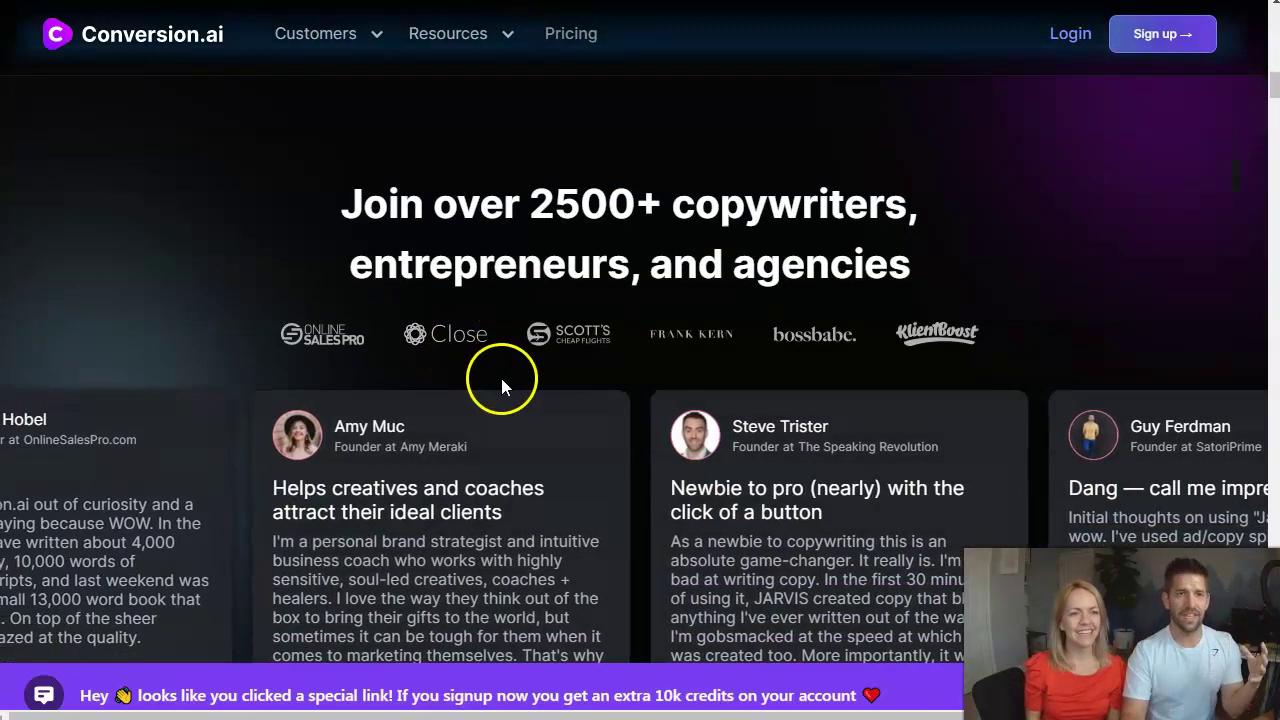
# Look through the Conversion.ai home page, from the customer testimonials to the feature cards on high-converting copy.
pyautogui.scroll(-4, 502, 378)
pyautogui.scroll(-10, 502, 378)
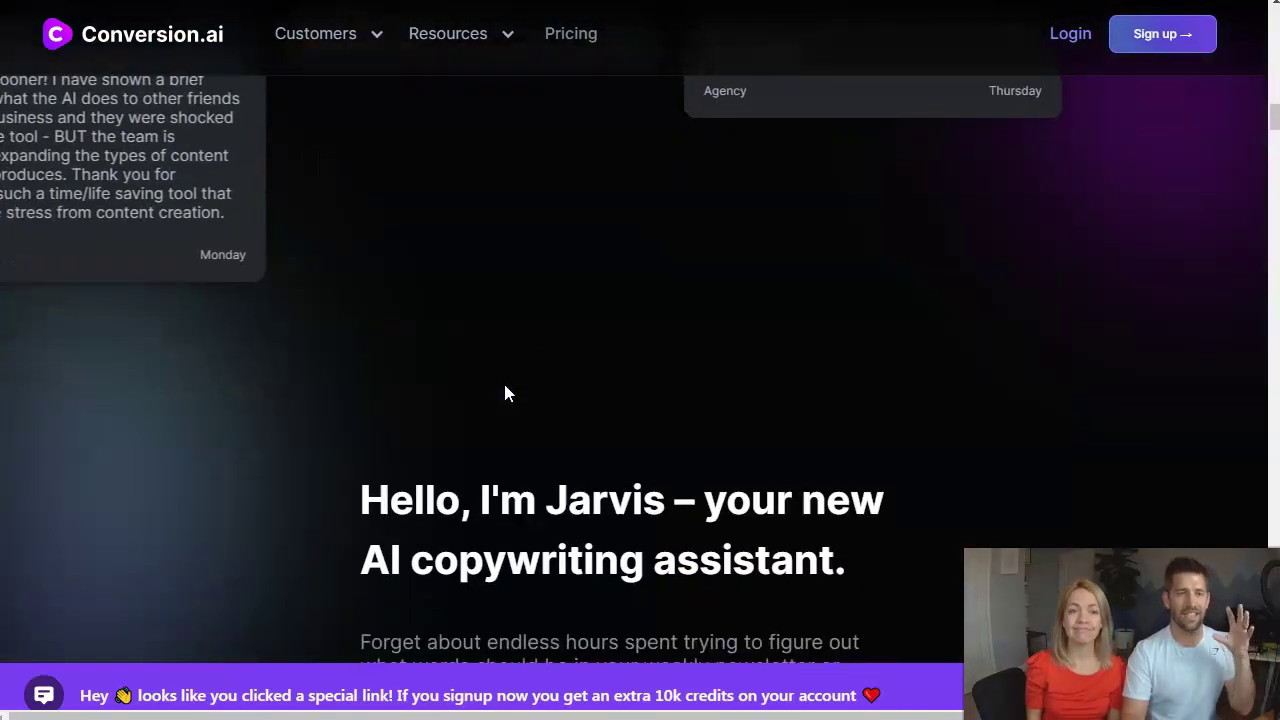
pyautogui.scroll(-2, 499, 373)
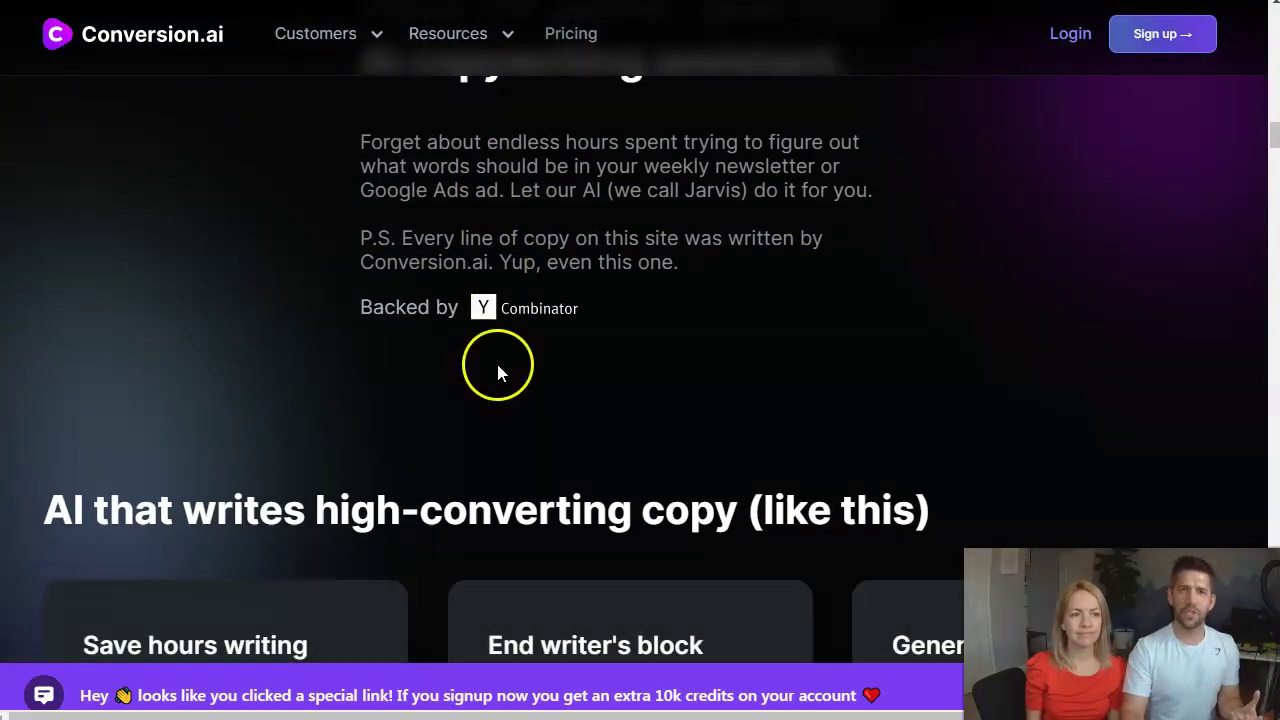
pyautogui.scroll(-5, 517, 355)
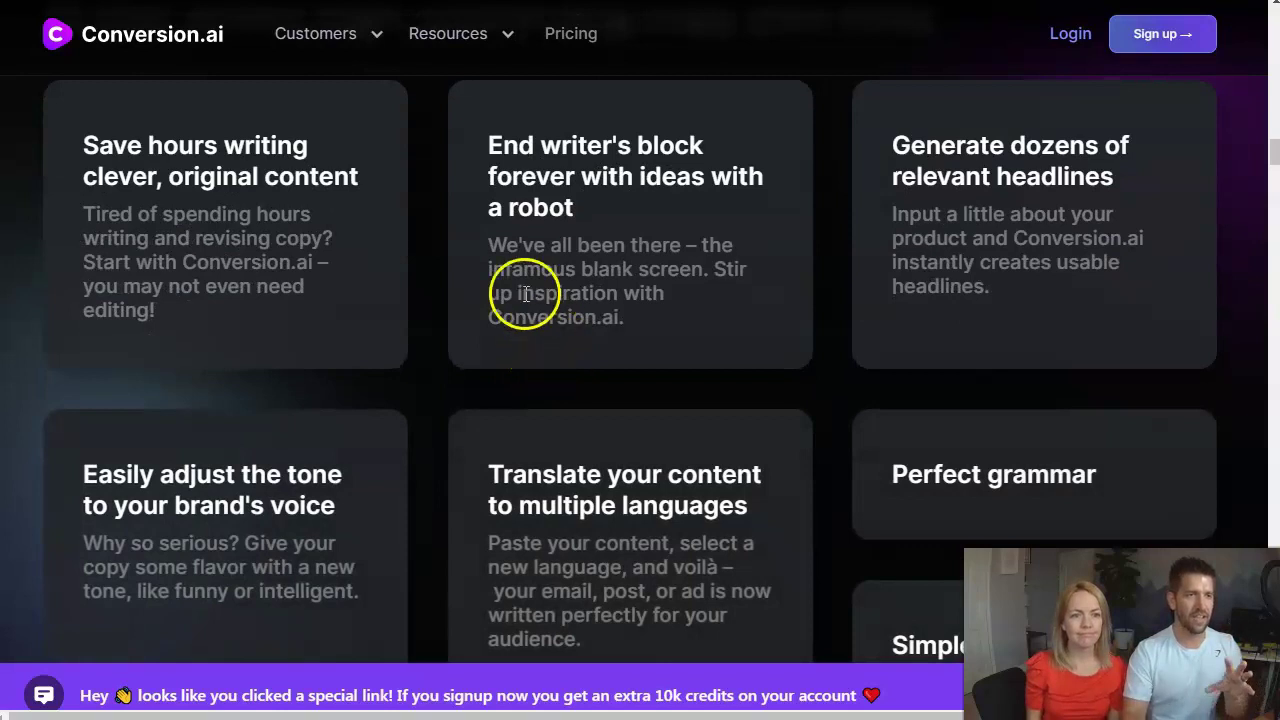
pyautogui.scroll(-2, 248, 190)
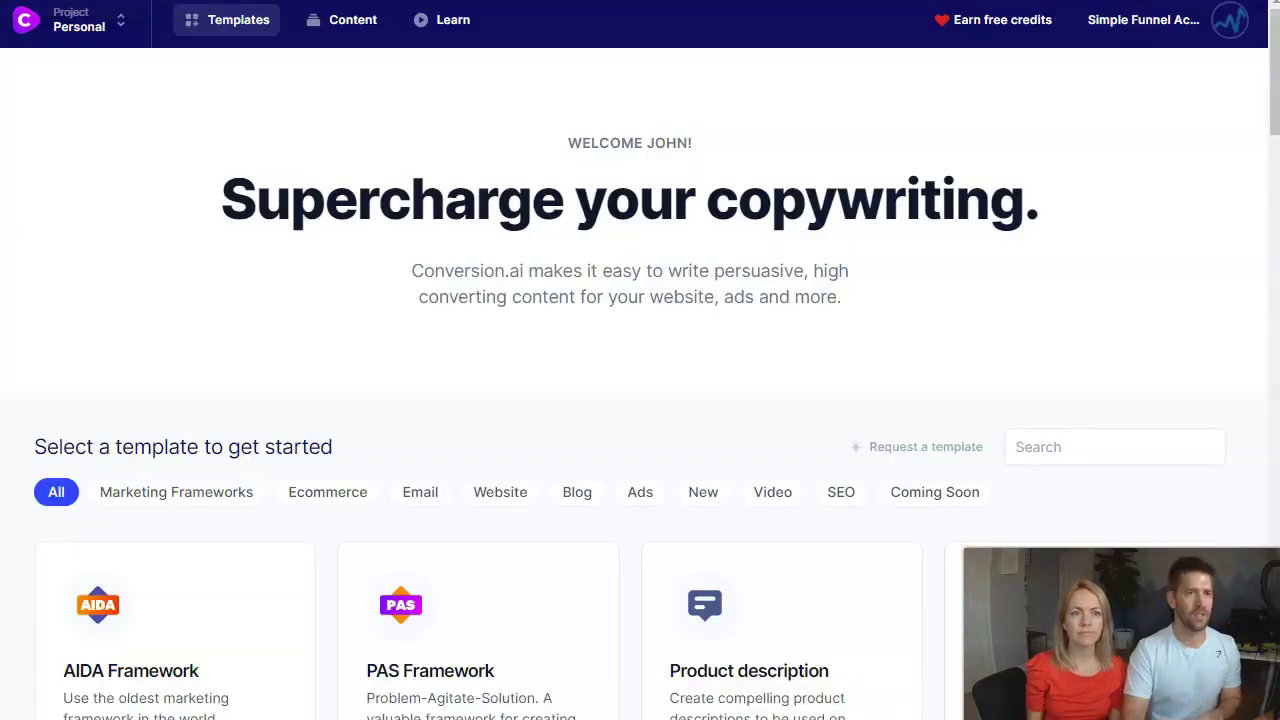
pyautogui.click(189, 223)
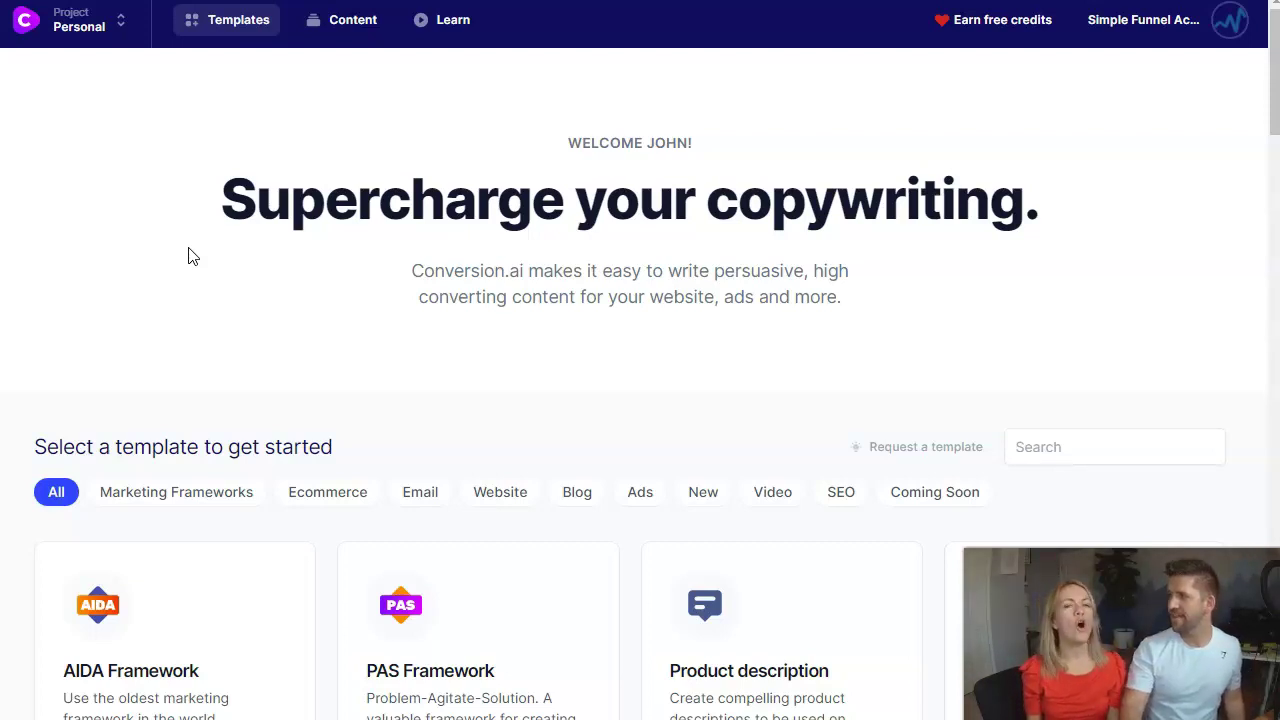
pyautogui.click(183, 262)
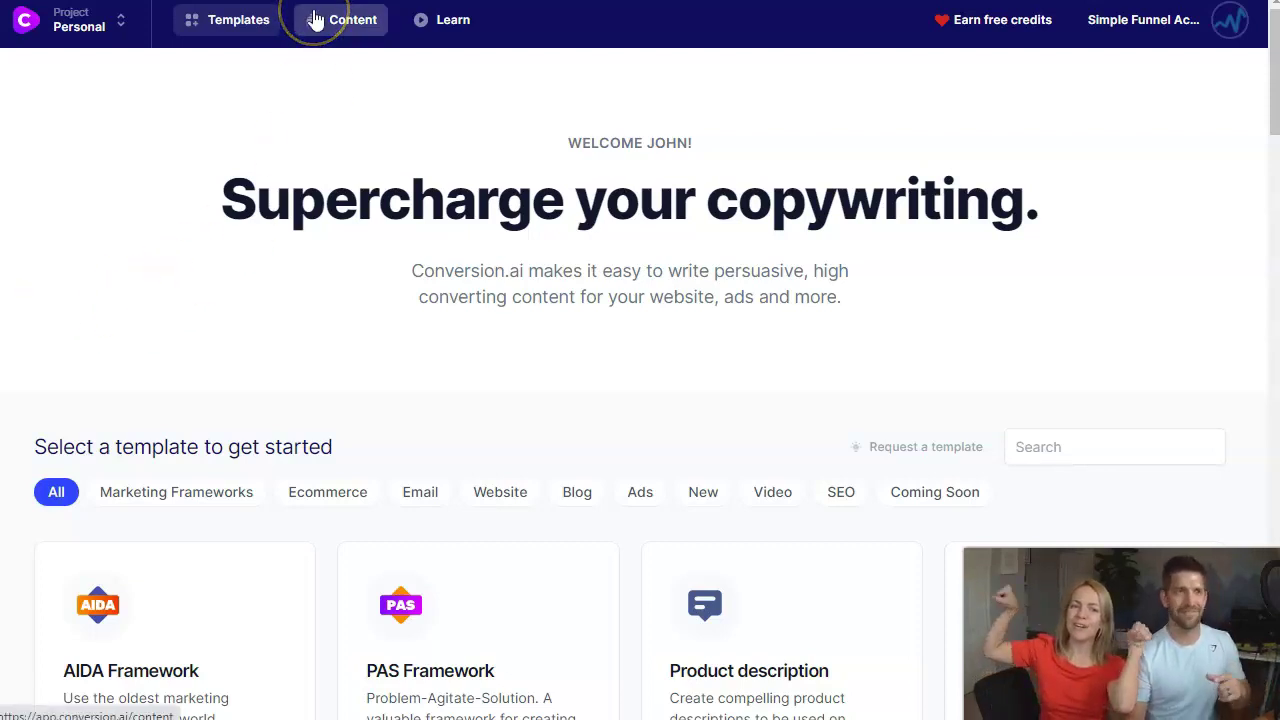
pyautogui.click(248, 209)
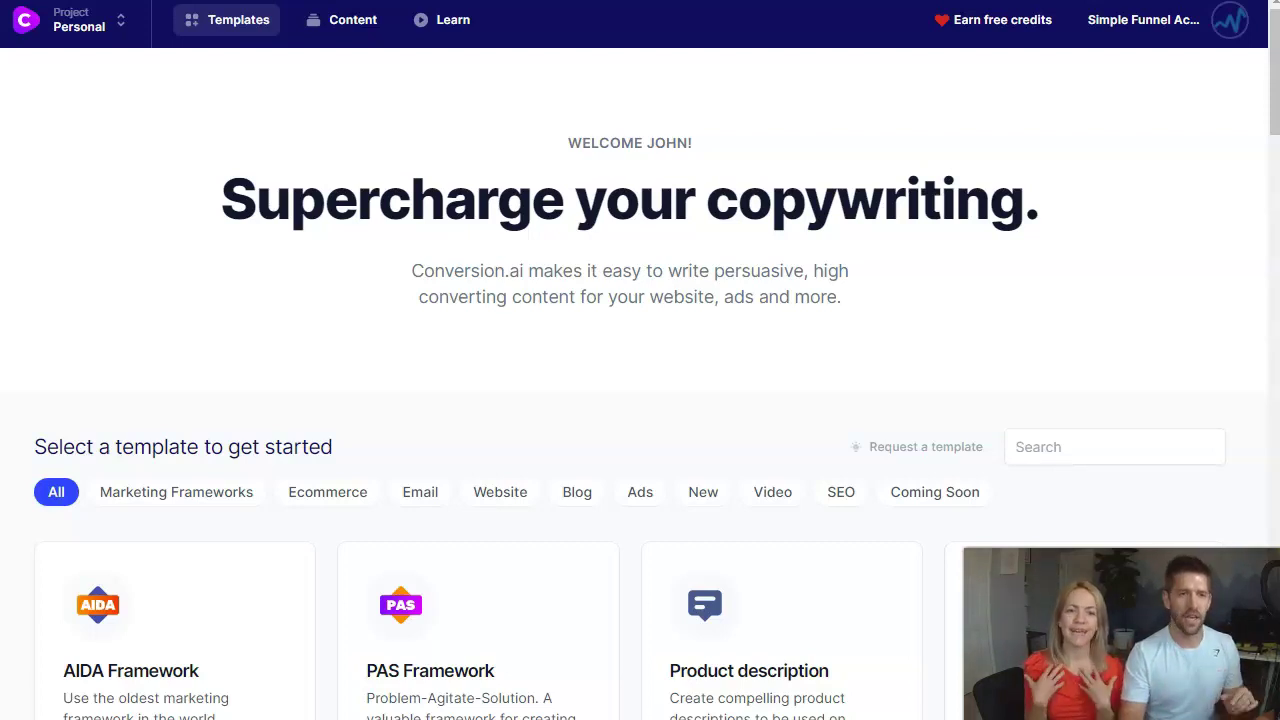
pyautogui.scroll(-2, 671, 414)
pyautogui.scroll(2, 404, 178)
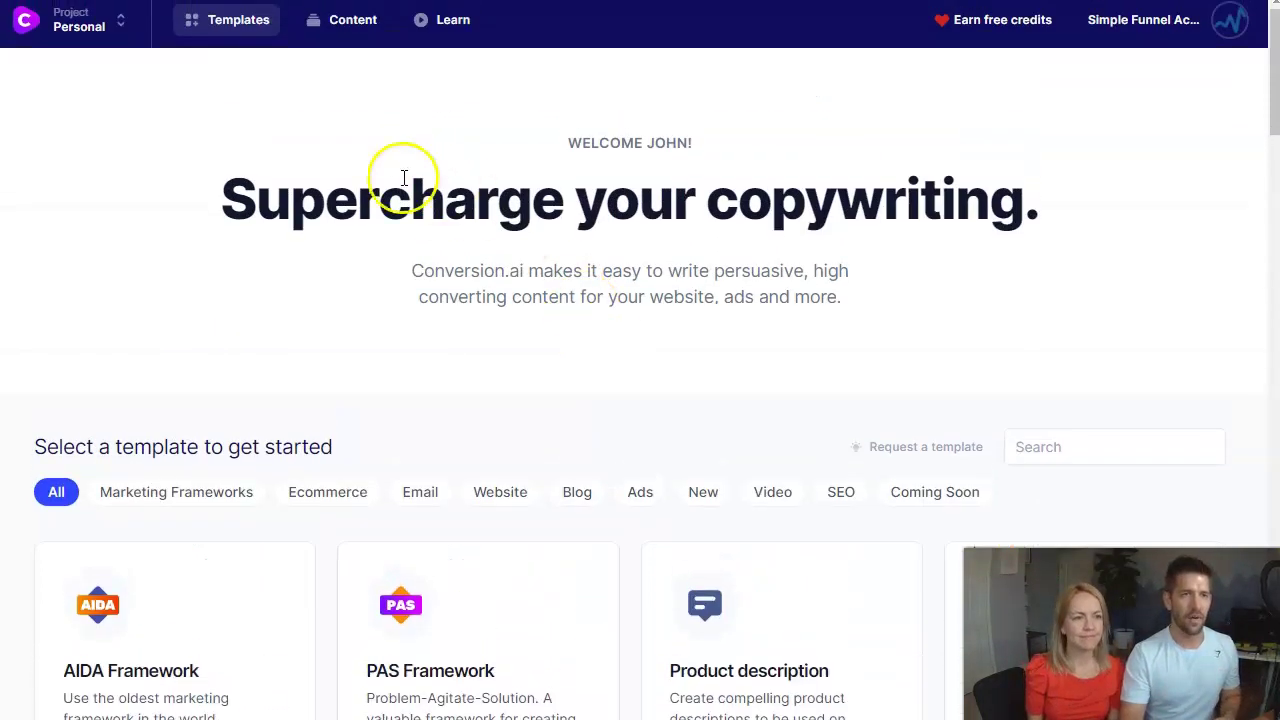
# Filter the copywriting templates to the Blog category and open the Blog Post Topic Ideas template.
pyautogui.scroll(-2, 731, 243)
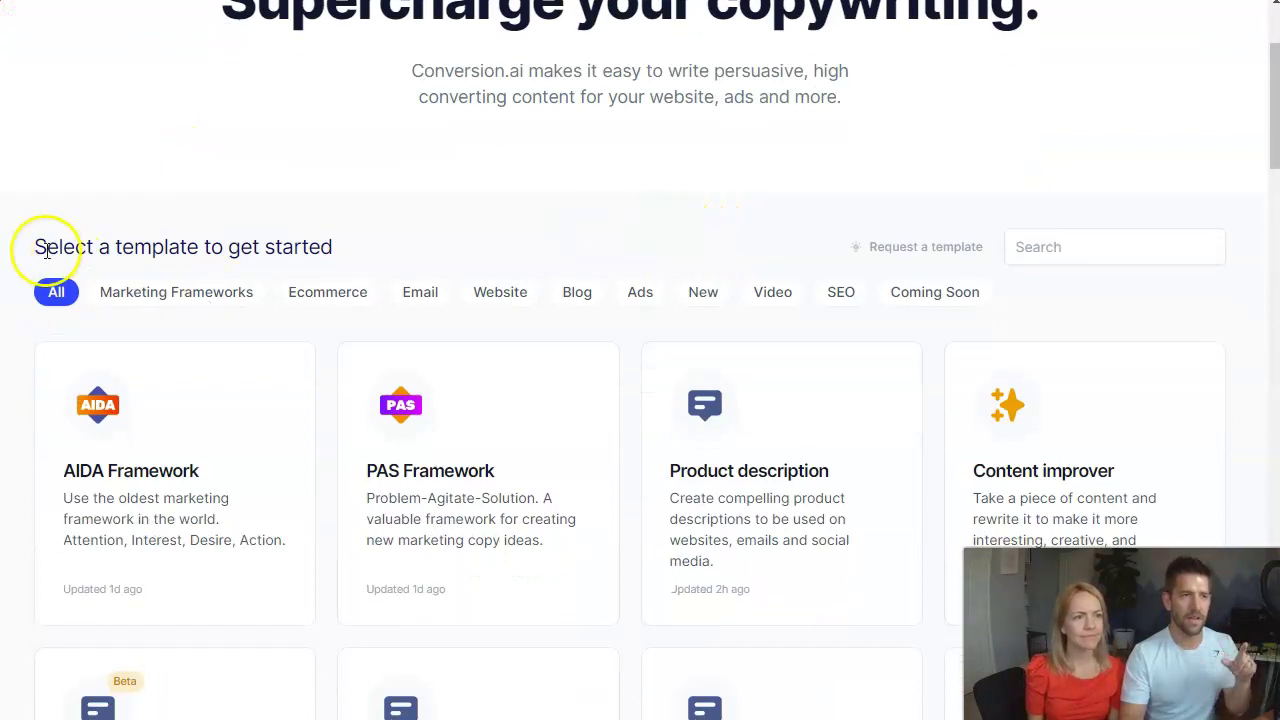
pyautogui.moveTo(34, 251); pyautogui.dragTo(337, 251)
pyautogui.scroll(-2, 345, 258)
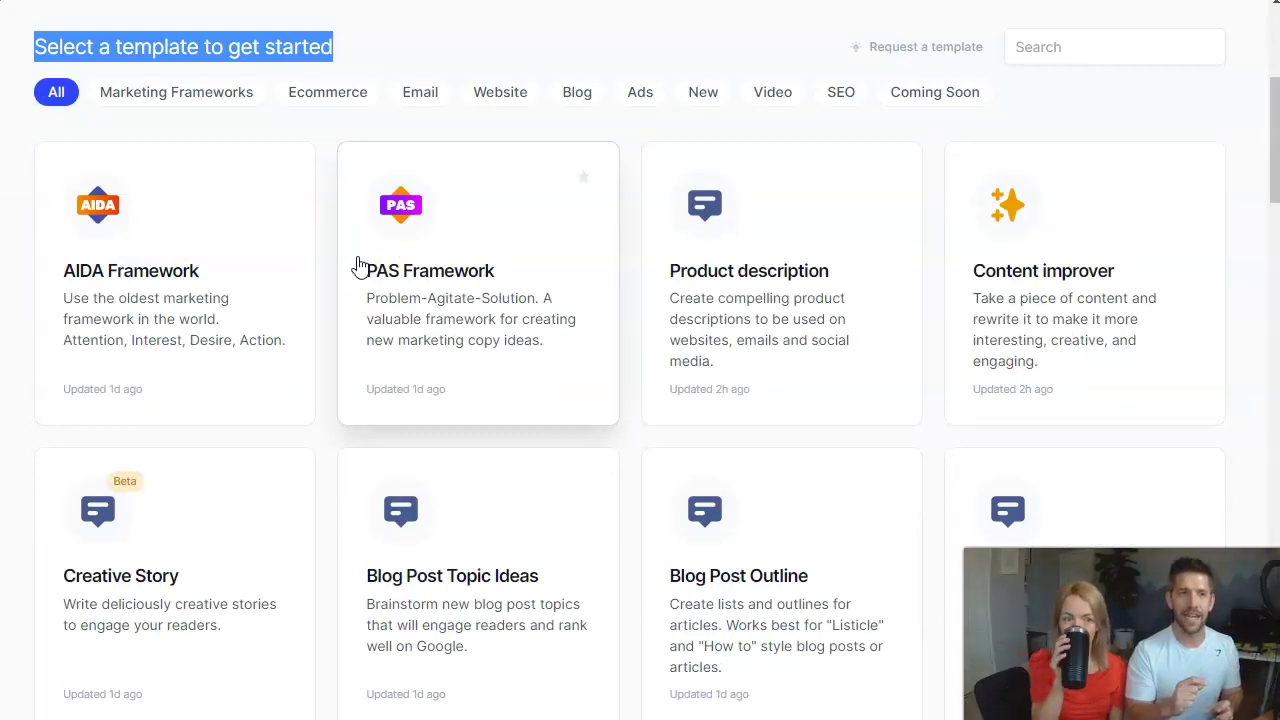
pyautogui.click(586, 98)
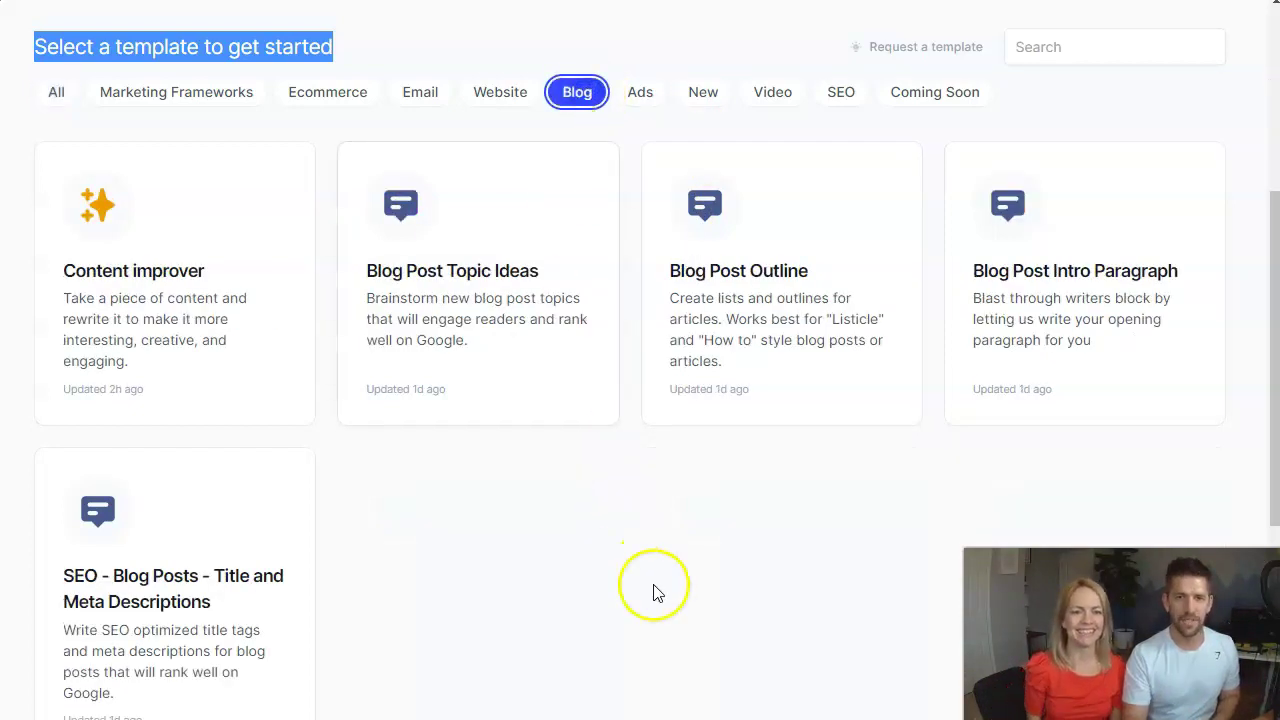
pyautogui.scroll(-1, 655, 596)
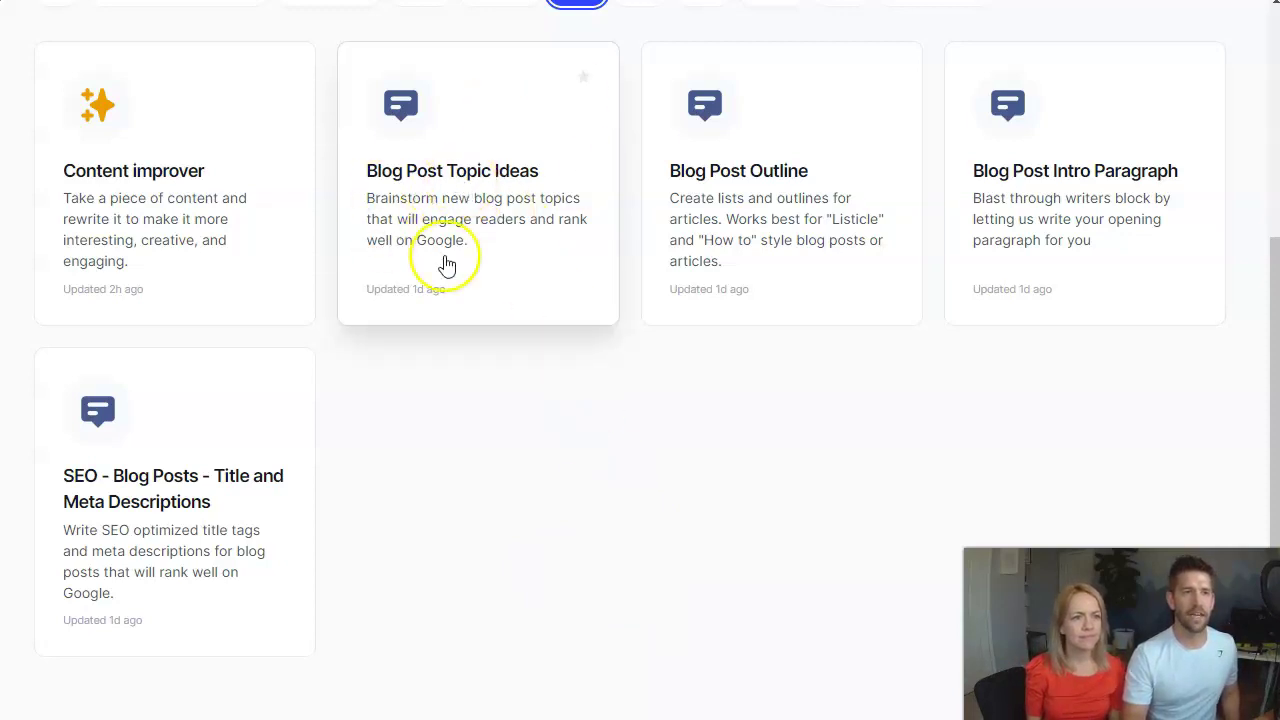
pyautogui.click(448, 199)
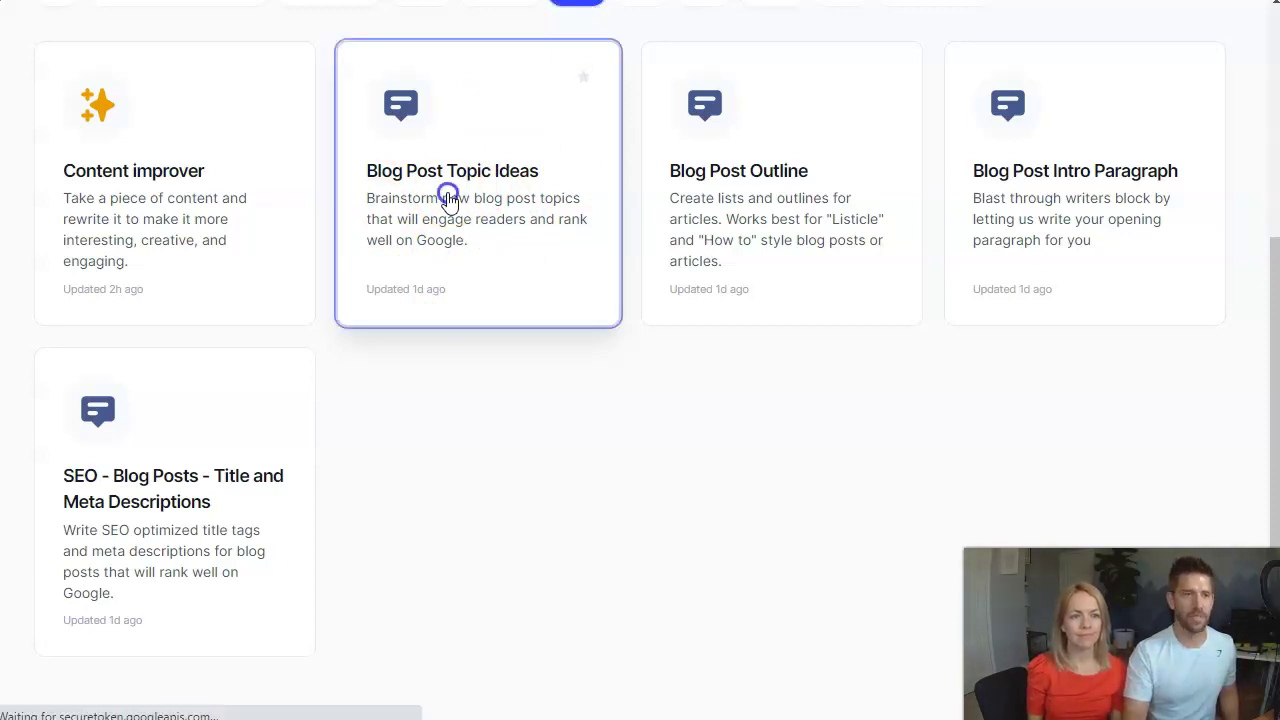
# Enter "Born to Go" as the company name.
pyautogui.click(326, 257)
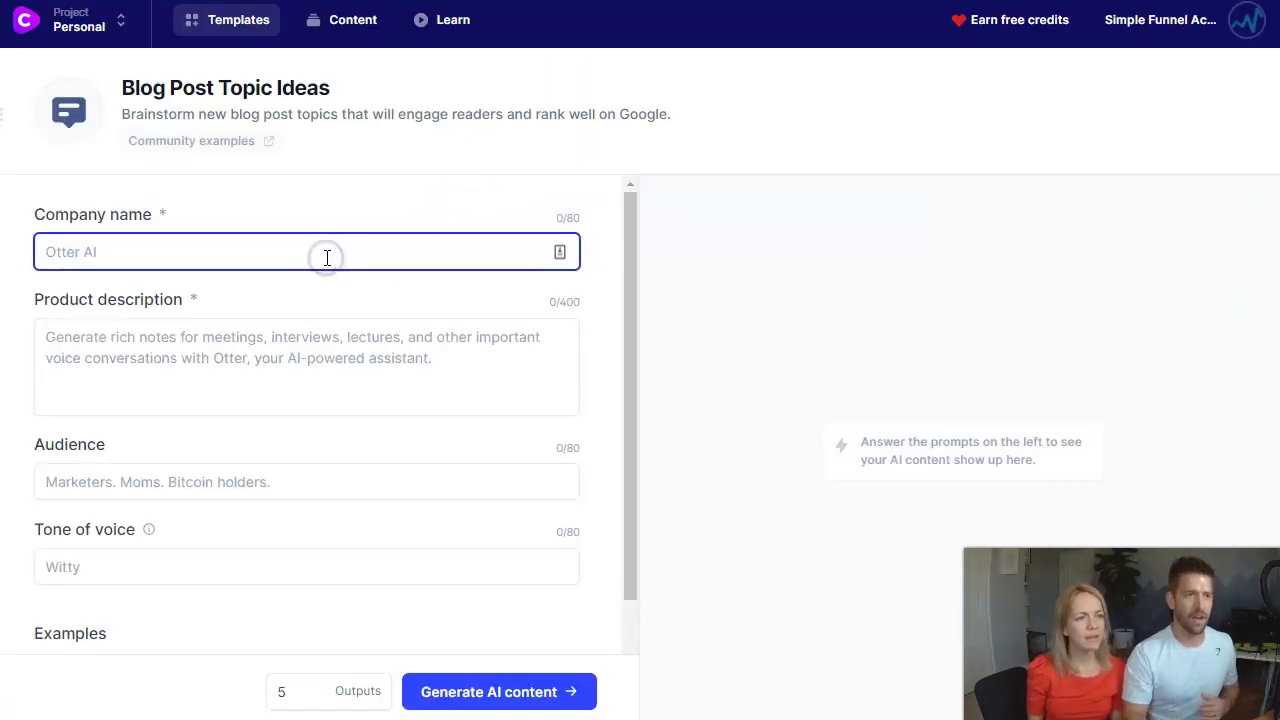
pyautogui.write('Born to ')
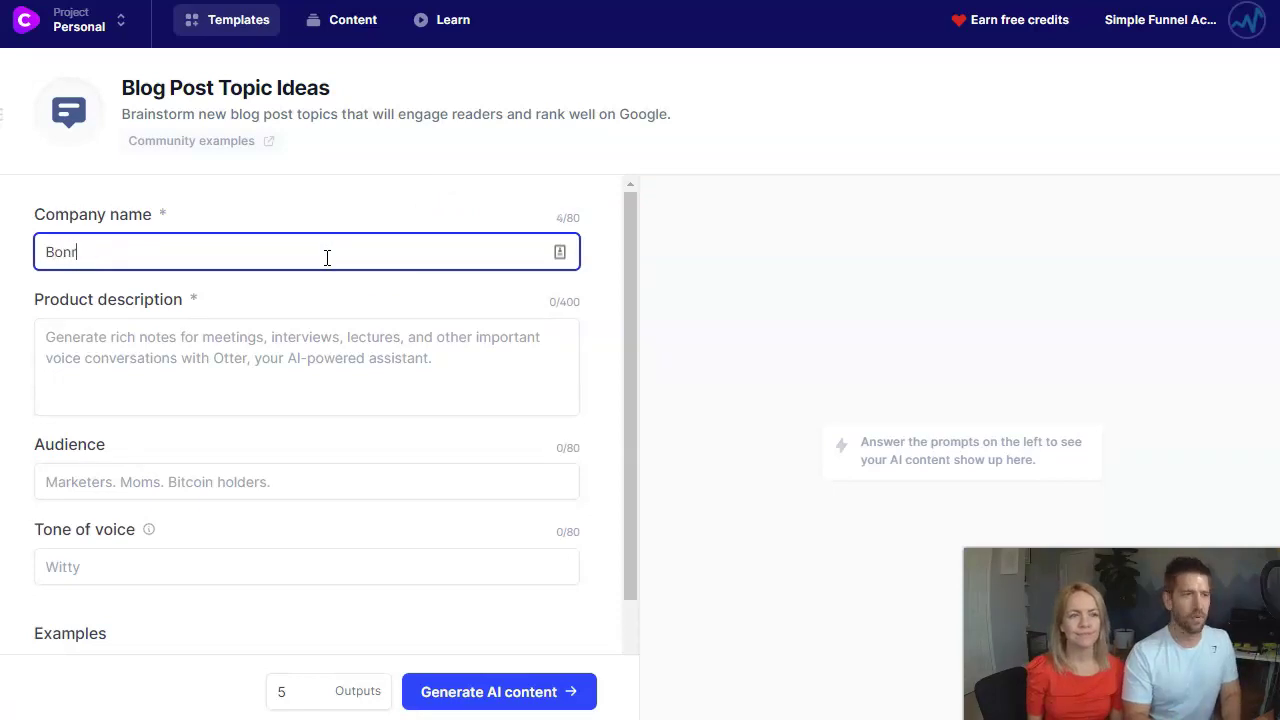
pyautogui.write('Go')
pyautogui.press('Tab')
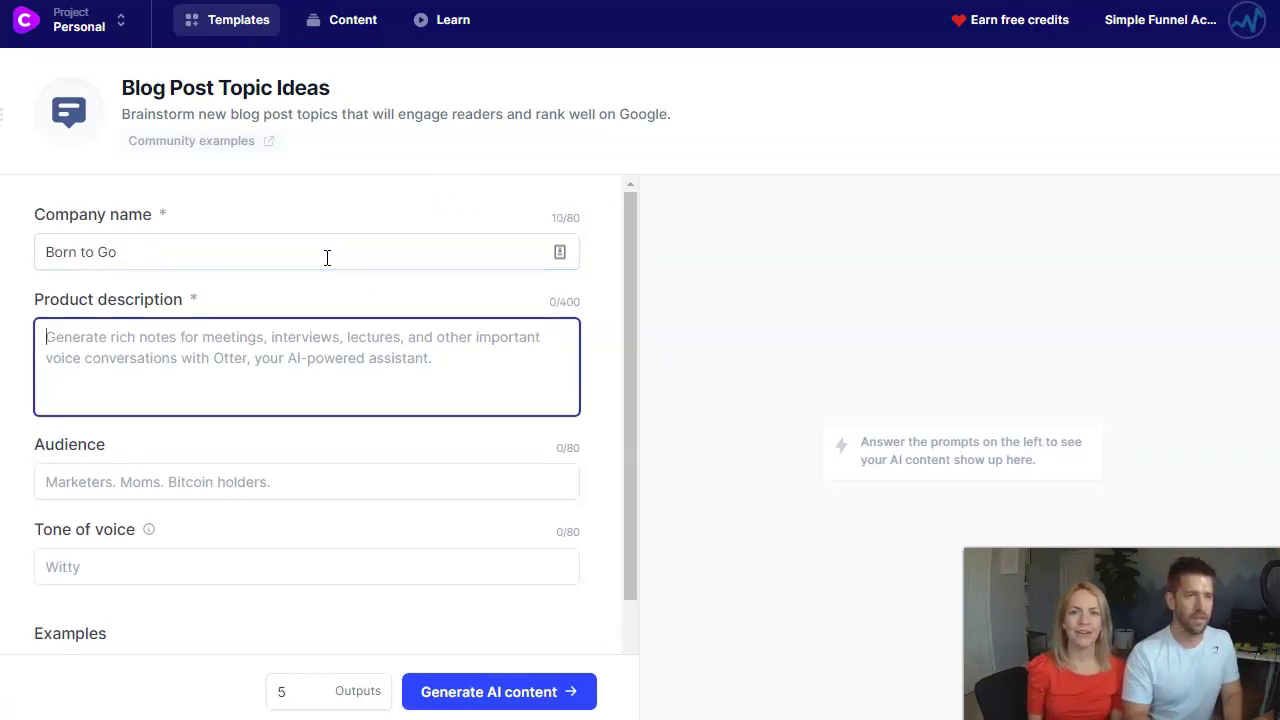
# Describe the product as a 12 module online course teaching full families to travel while homeschooling, with lifetime access, covering camp sites, the best RVs and more.
pyautogui.click(317, 363)
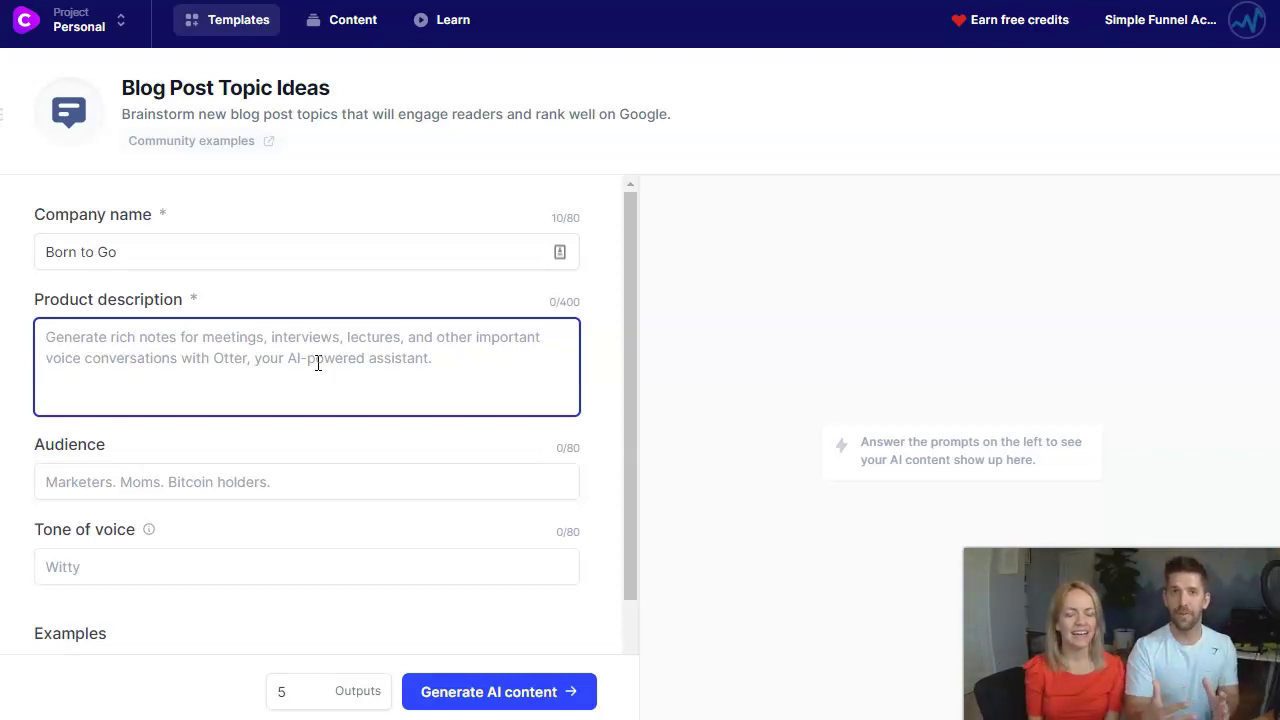
pyautogui.click(349, 393)
pyautogui.click(241, 356)
pyautogui.write('Our 12 module online course ')
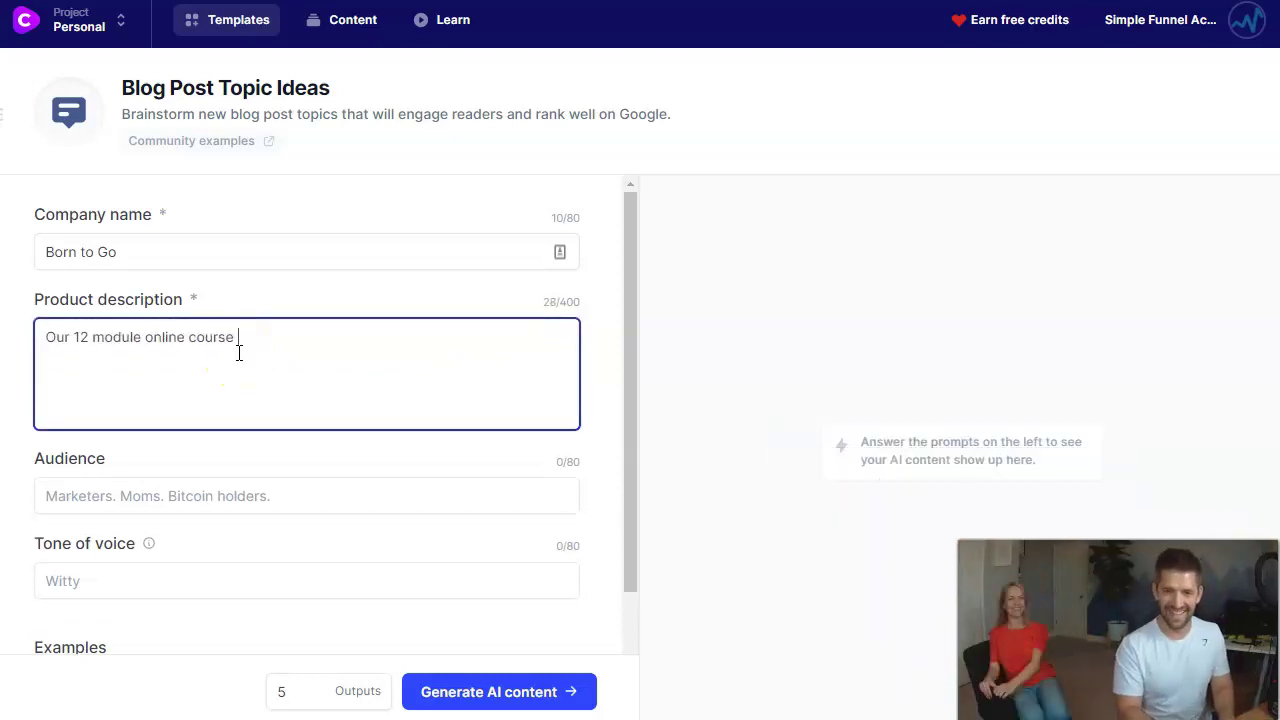
pyautogui.write('teaches full families how to travel while homeschooling their kids. The course comes with lif')
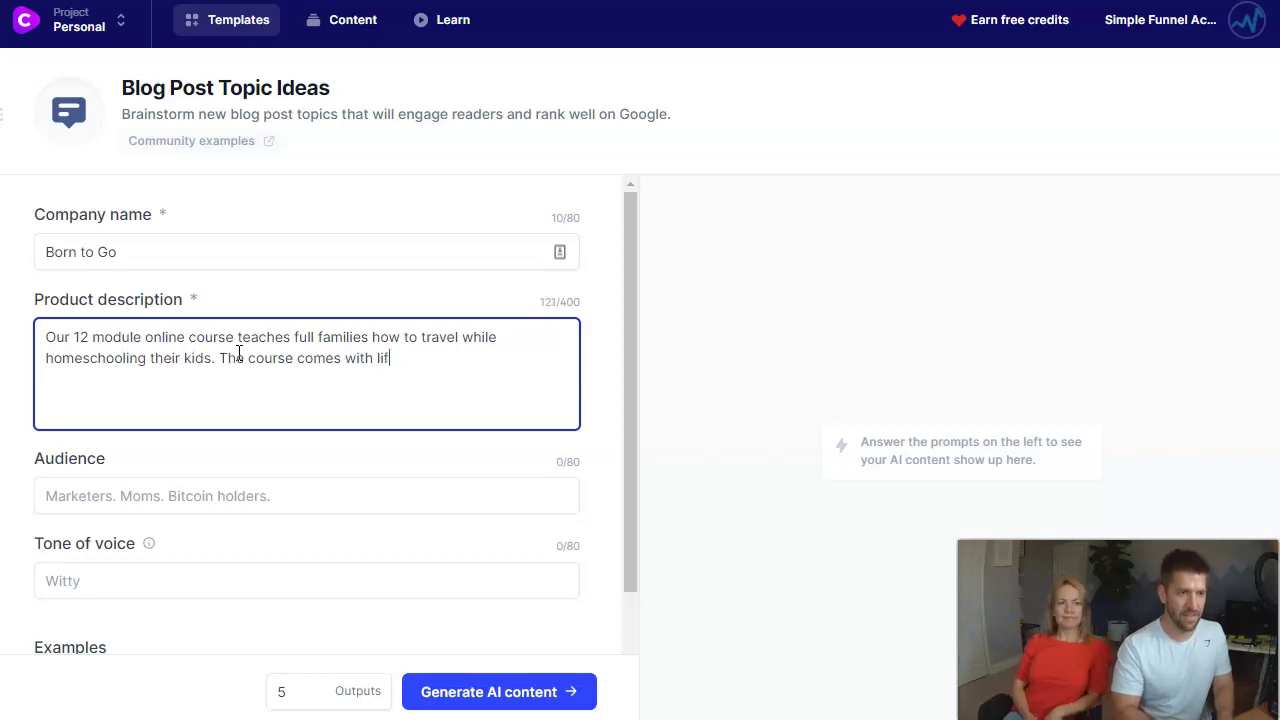
pyautogui.write('etime access and helps anyone learn the joy of travel. How to find camp sites, the best RVs to purchase, and more!')
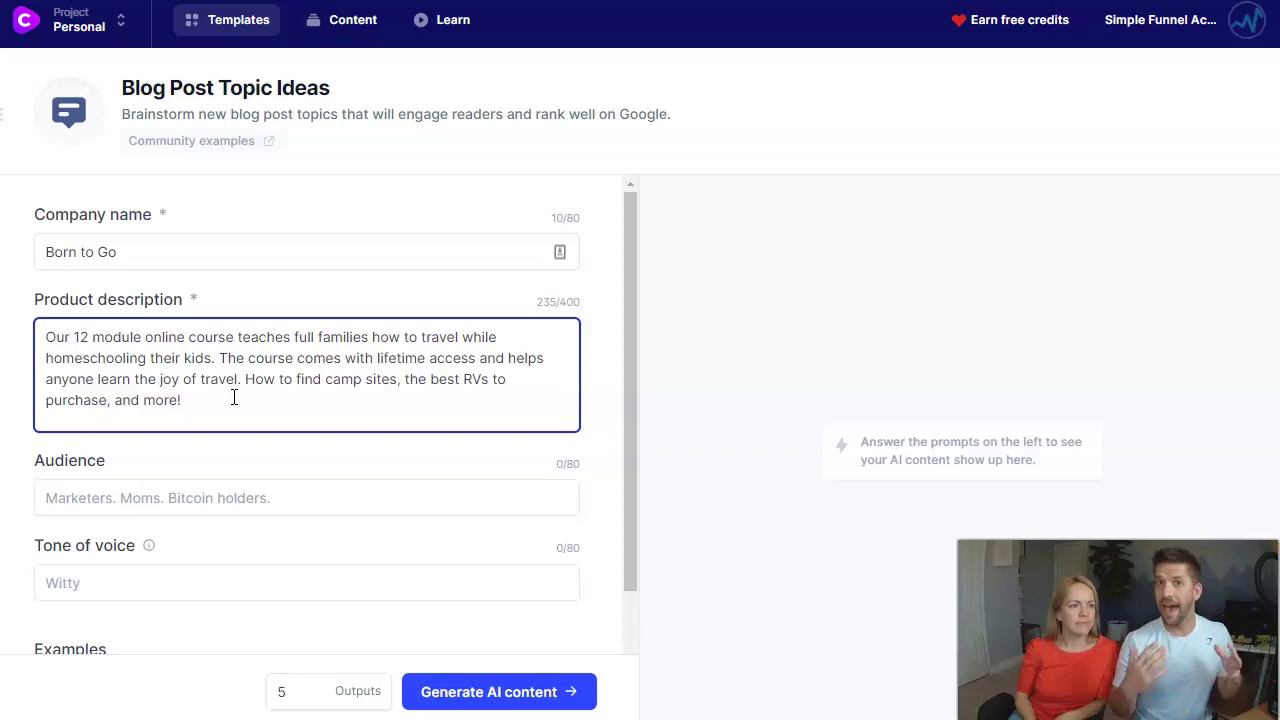
# Set the audience to "Families with small children".
pyautogui.click(209, 501)
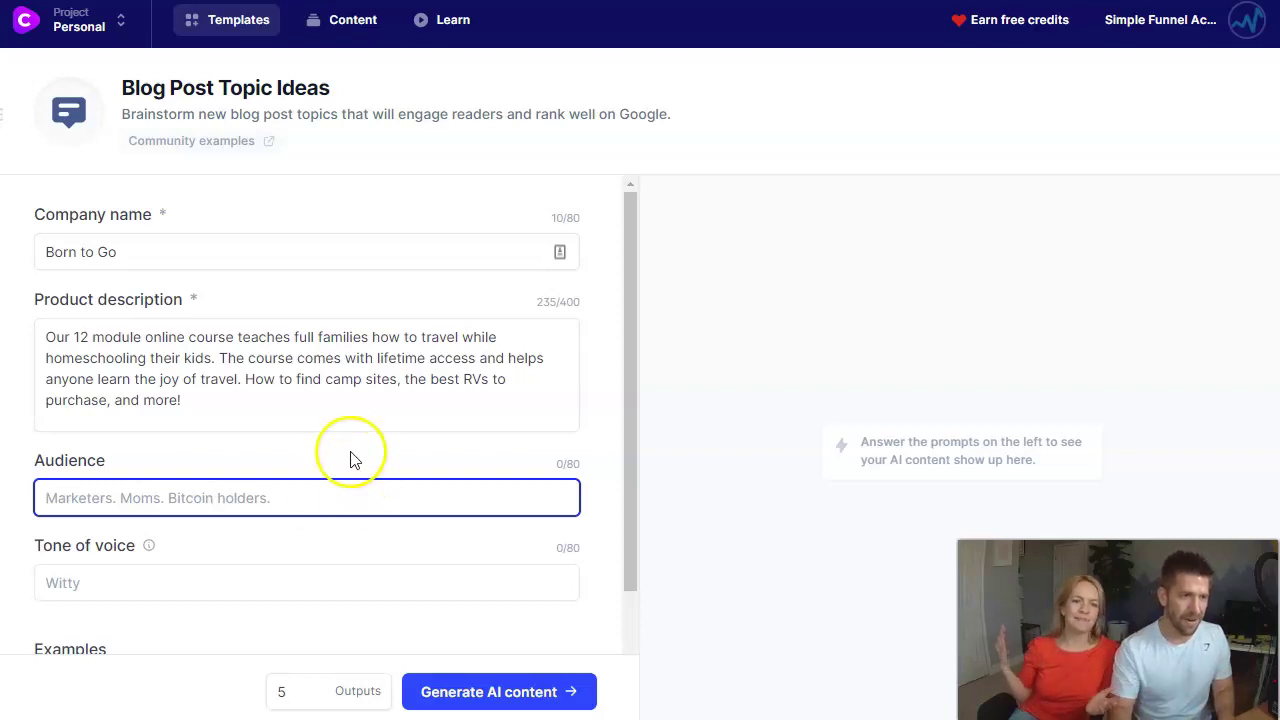
pyautogui.write('Fa')
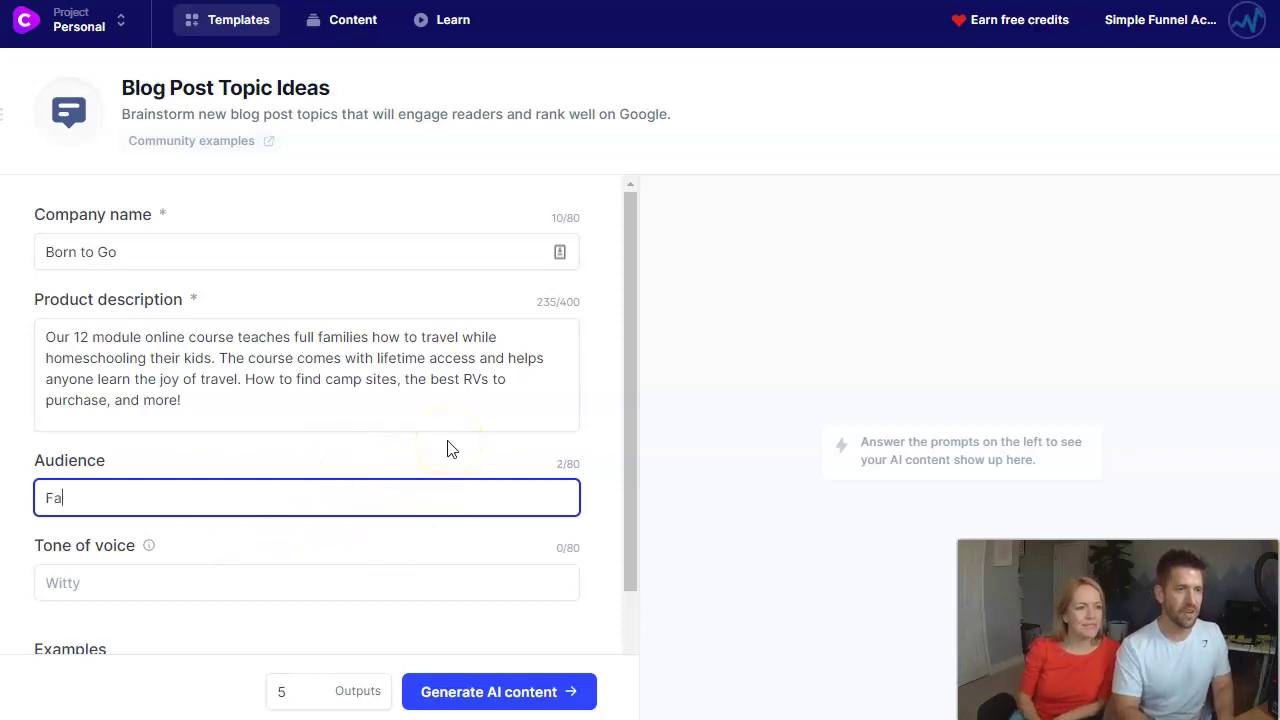
pyautogui.write('milies,')
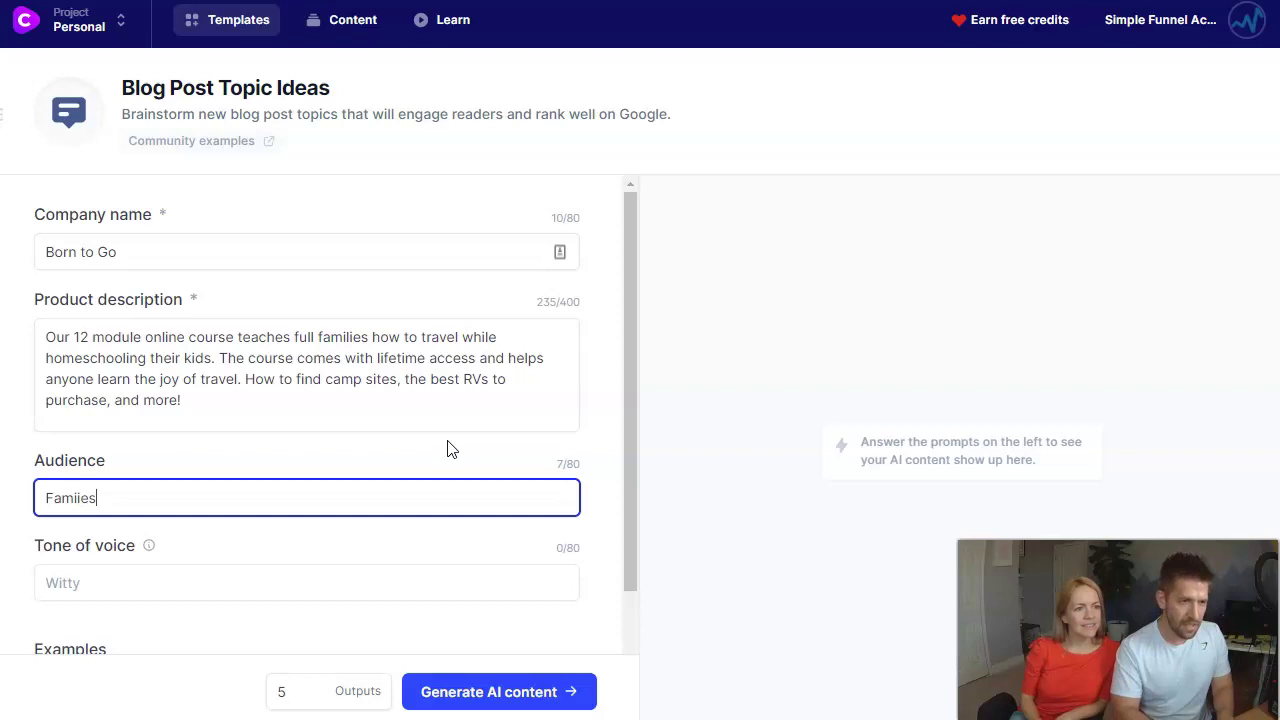
pyautogui.press('BackSpace')
pyautogui.press('BackSpace')
pyautogui.press('BackSpace')
pyautogui.press('BackSpace')
pyautogui.press('BackSpace')
pyautogui.write('lies with s')
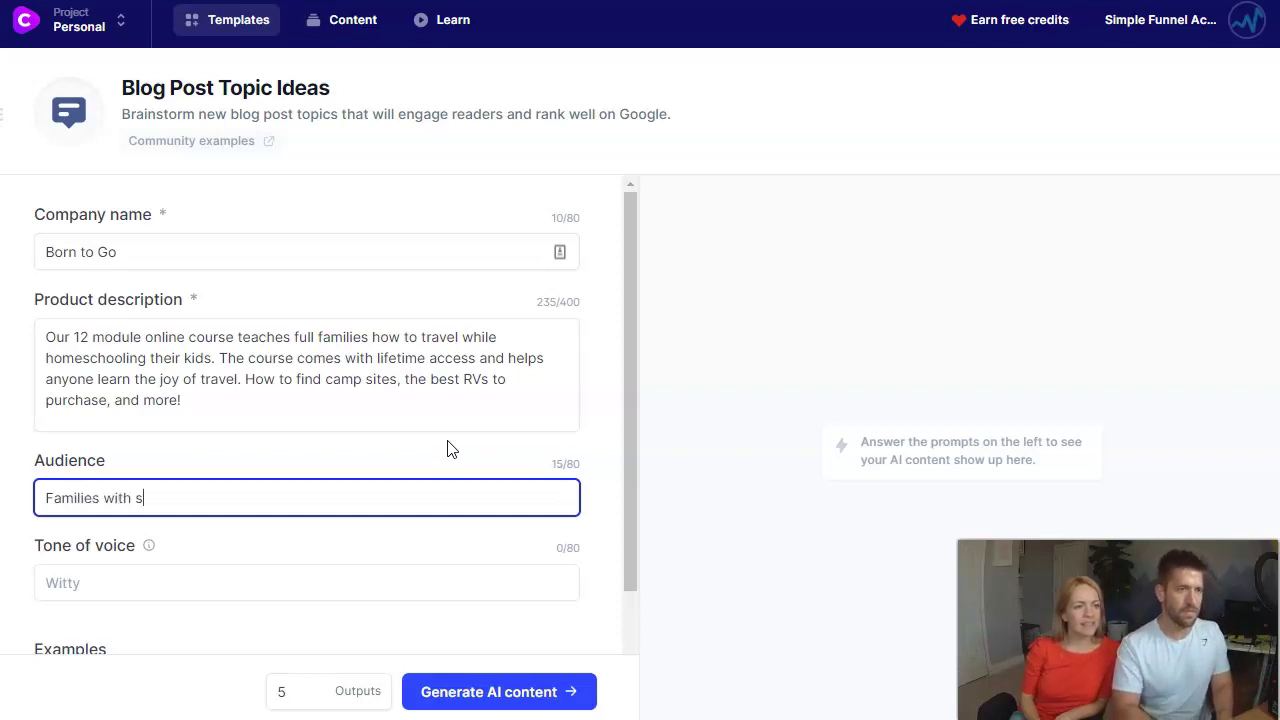
pyautogui.write('mall children')
# Set the tone of voice to "Witty".
pyautogui.press('Tab')
pyautogui.press('Tab')
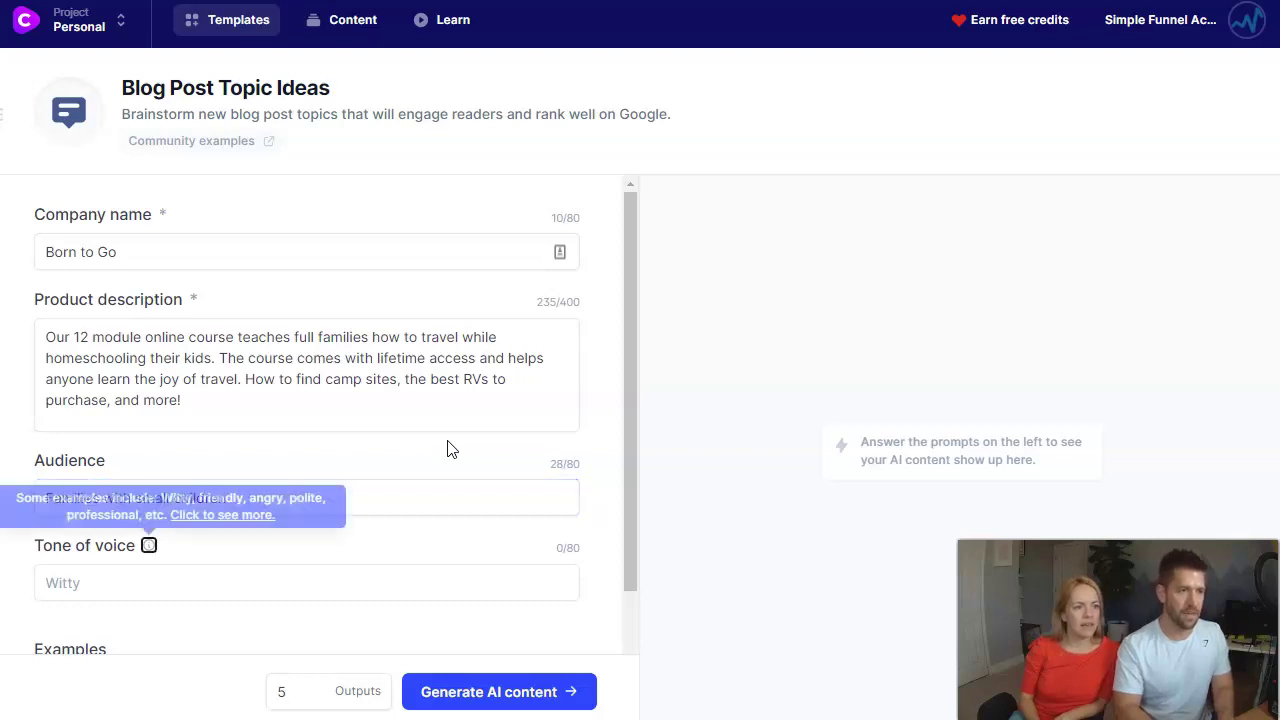
pyautogui.write('Witty')
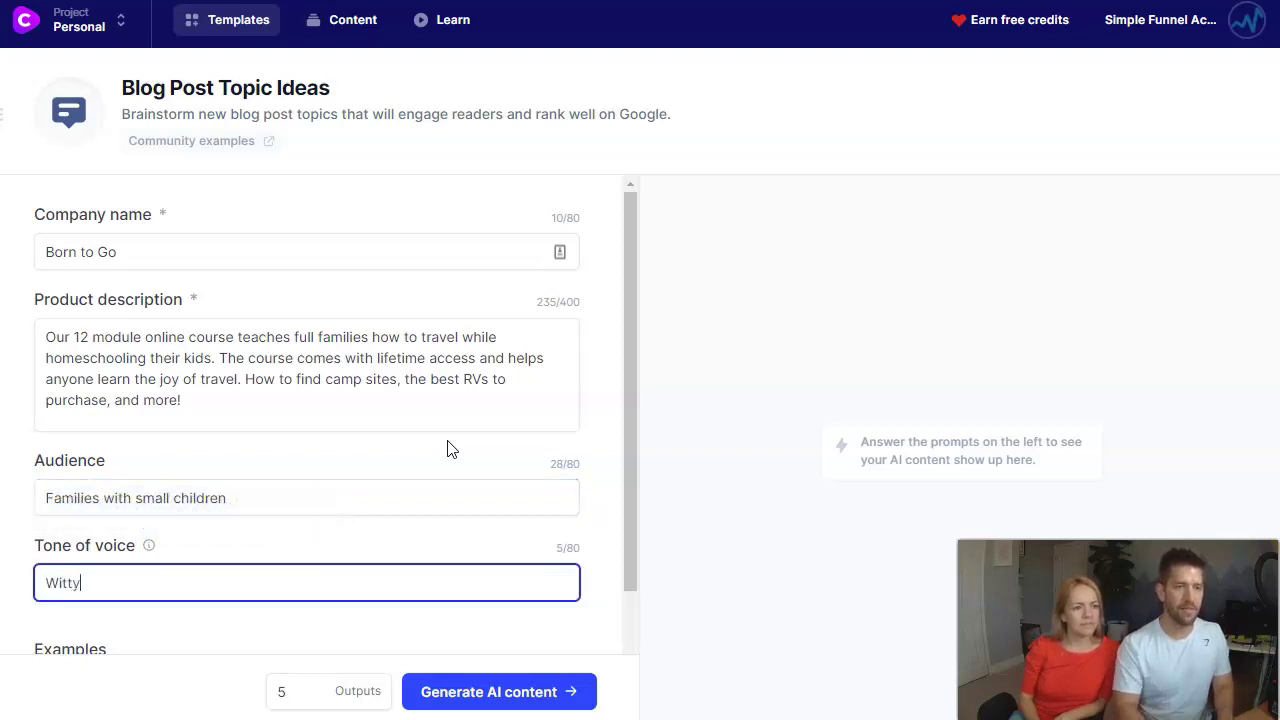
pyautogui.click(611, 382)
# Leave the examples empty, set the number of outputs to 4 and generate the blog topic ideas.
pyautogui.scroll(-2, 611, 382)
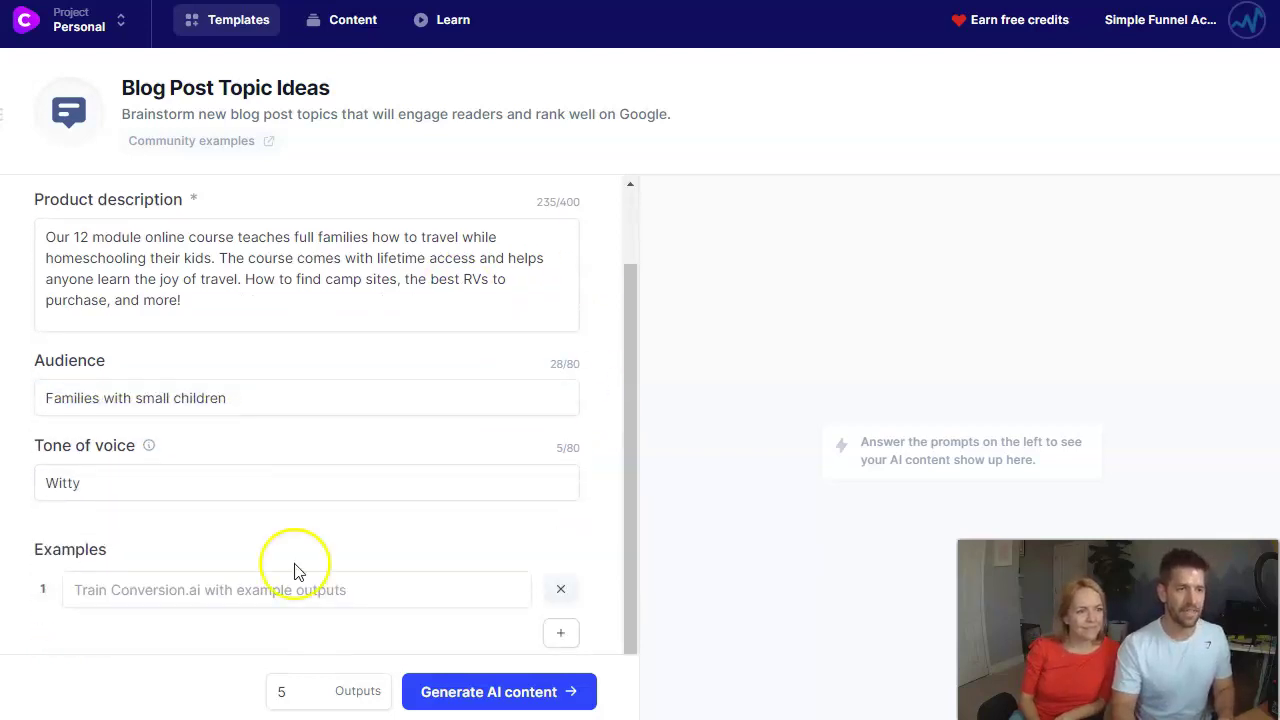
pyautogui.scroll(-1, 187, 556)
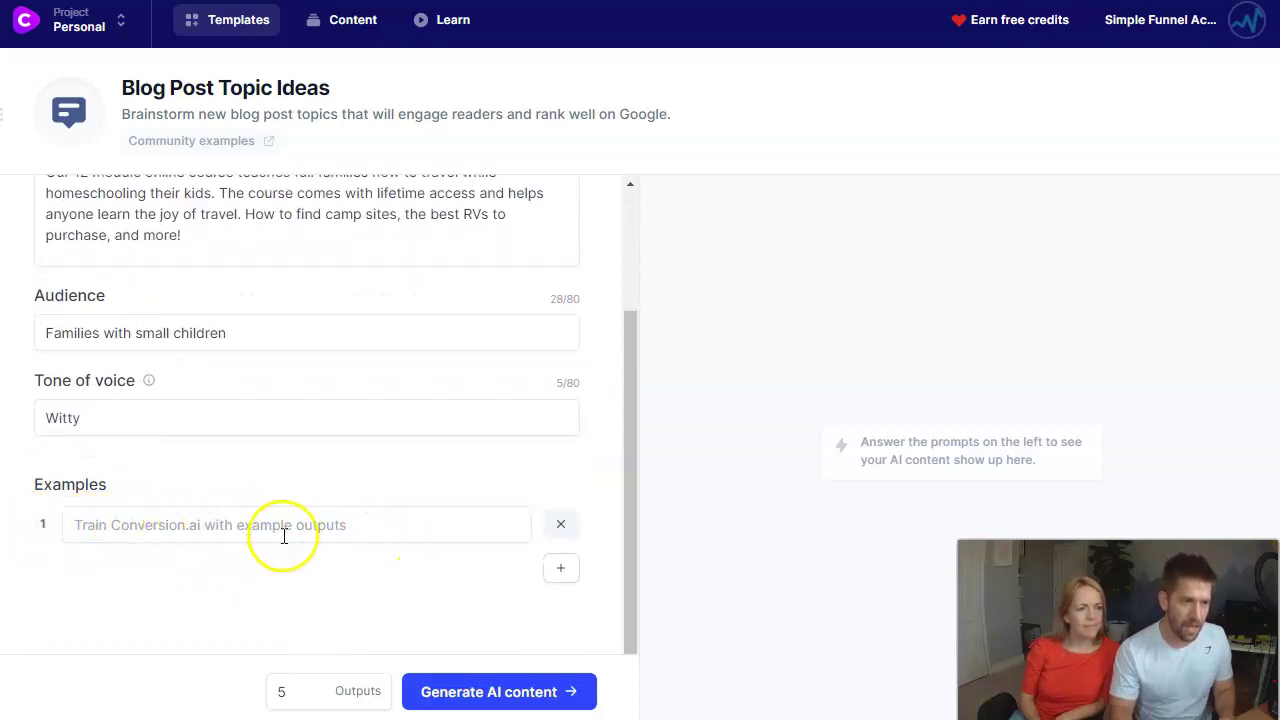
pyautogui.click(336, 531)
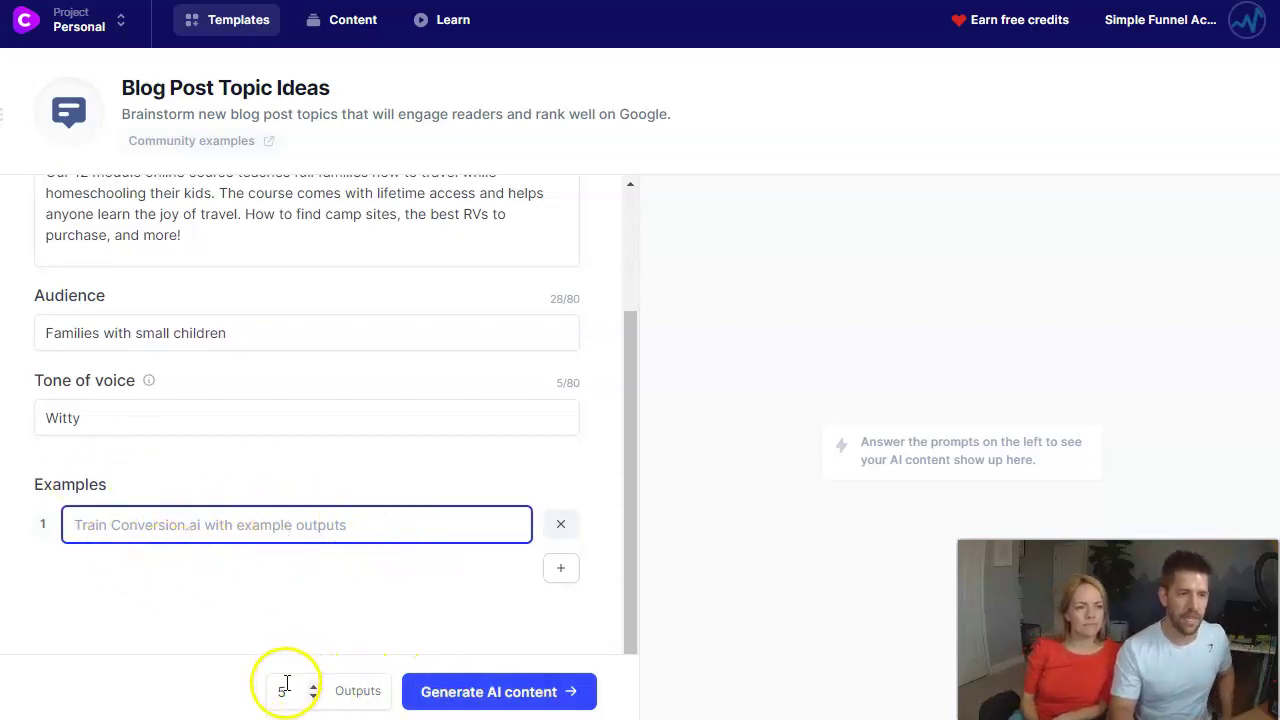
pyautogui.click(315, 698)
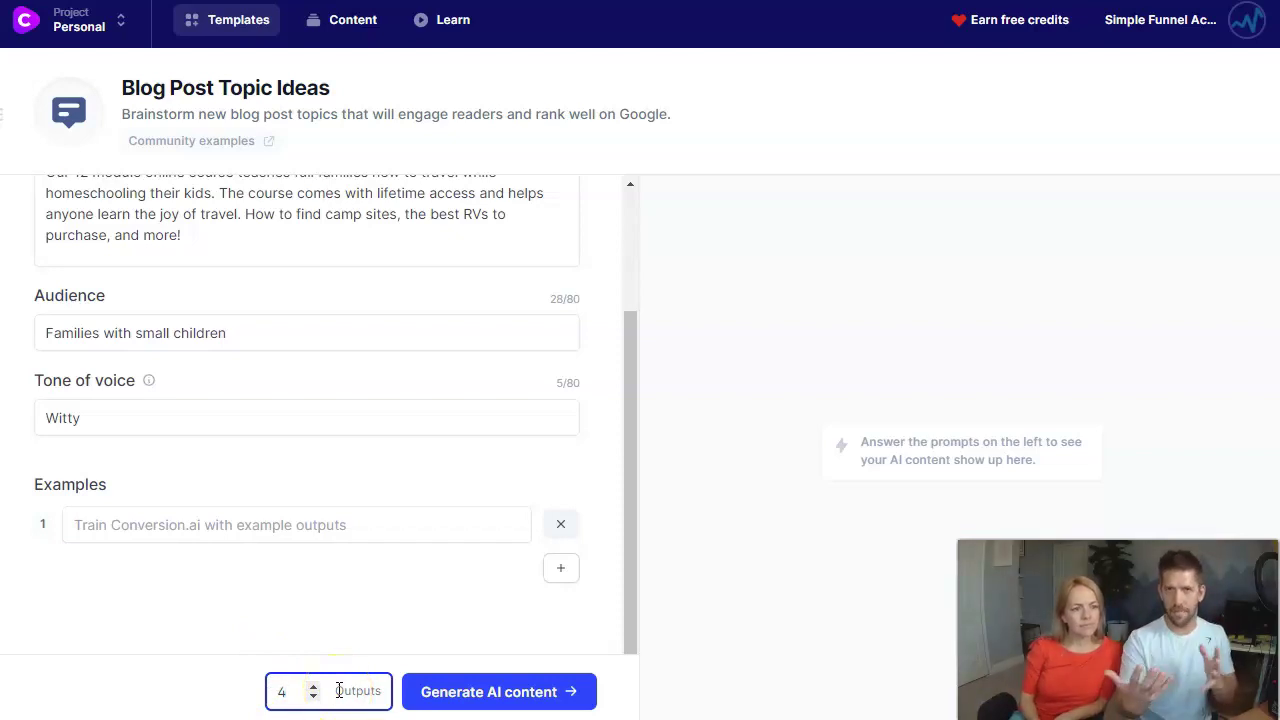
pyautogui.click(468, 700)
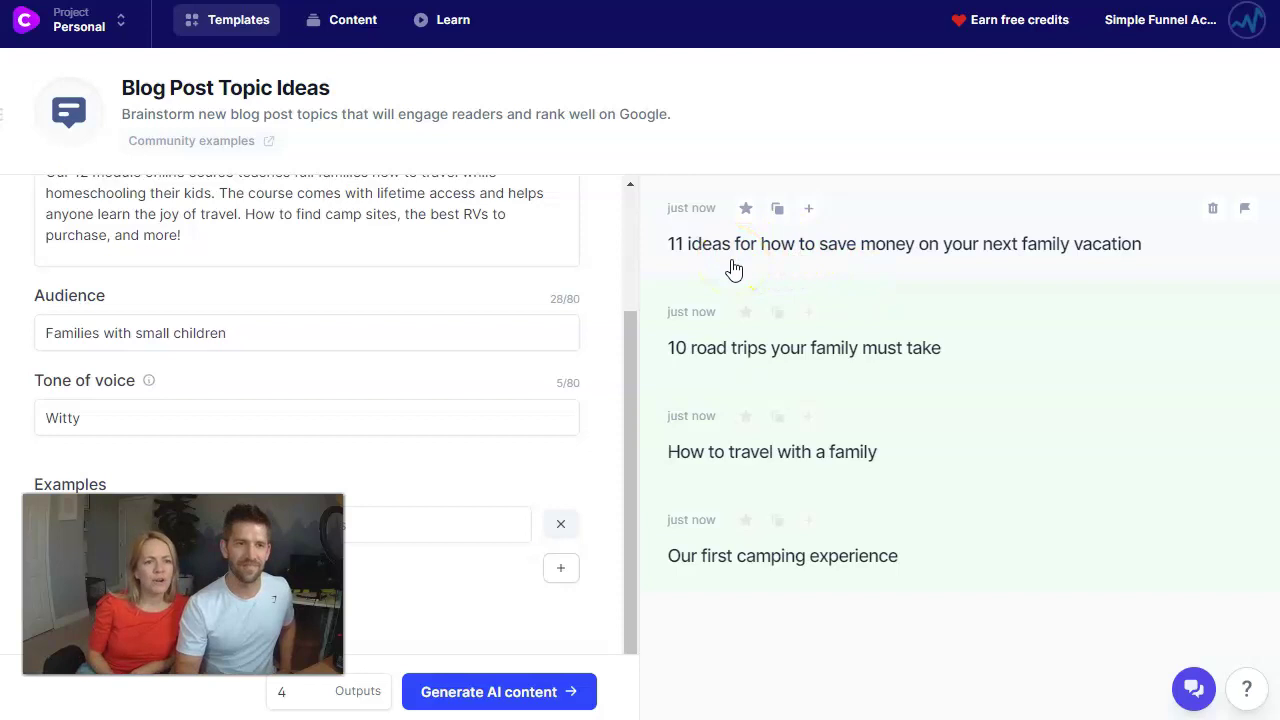
# Mark the idea "11 ideas for how to save money on your next family vacation" as a favorite.
pyautogui.click(968, 380)
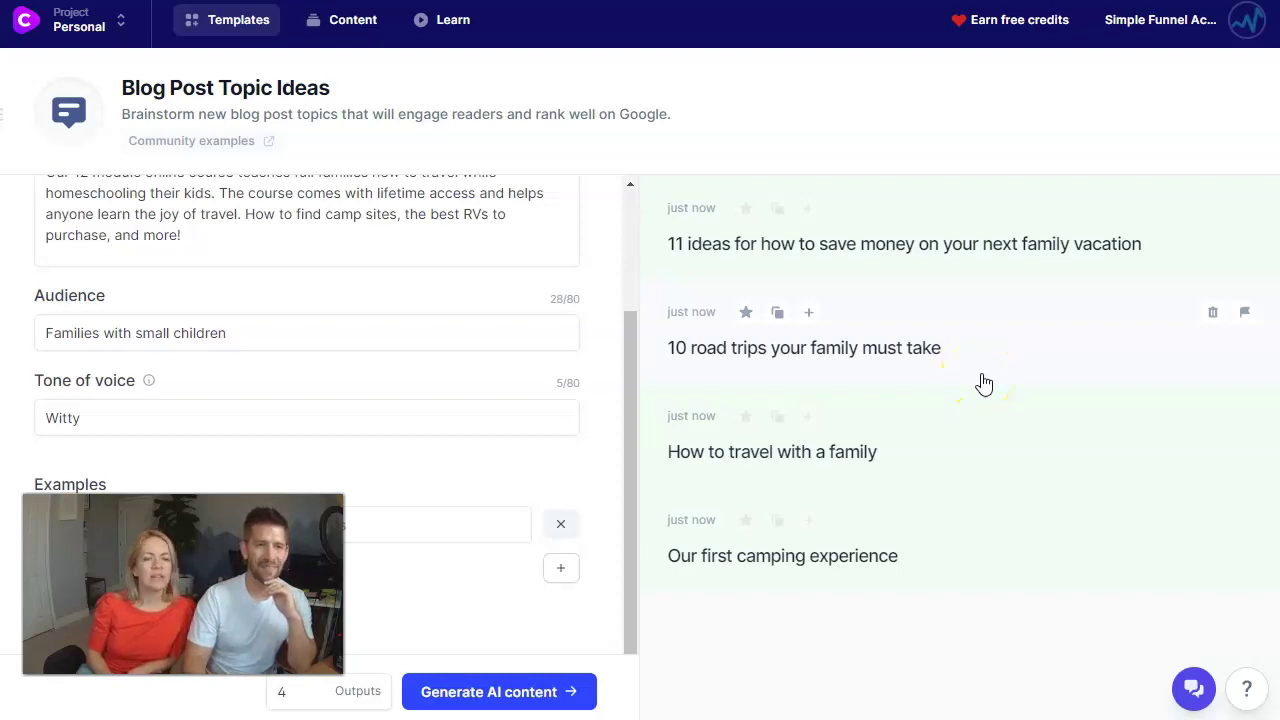
pyautogui.click(941, 557)
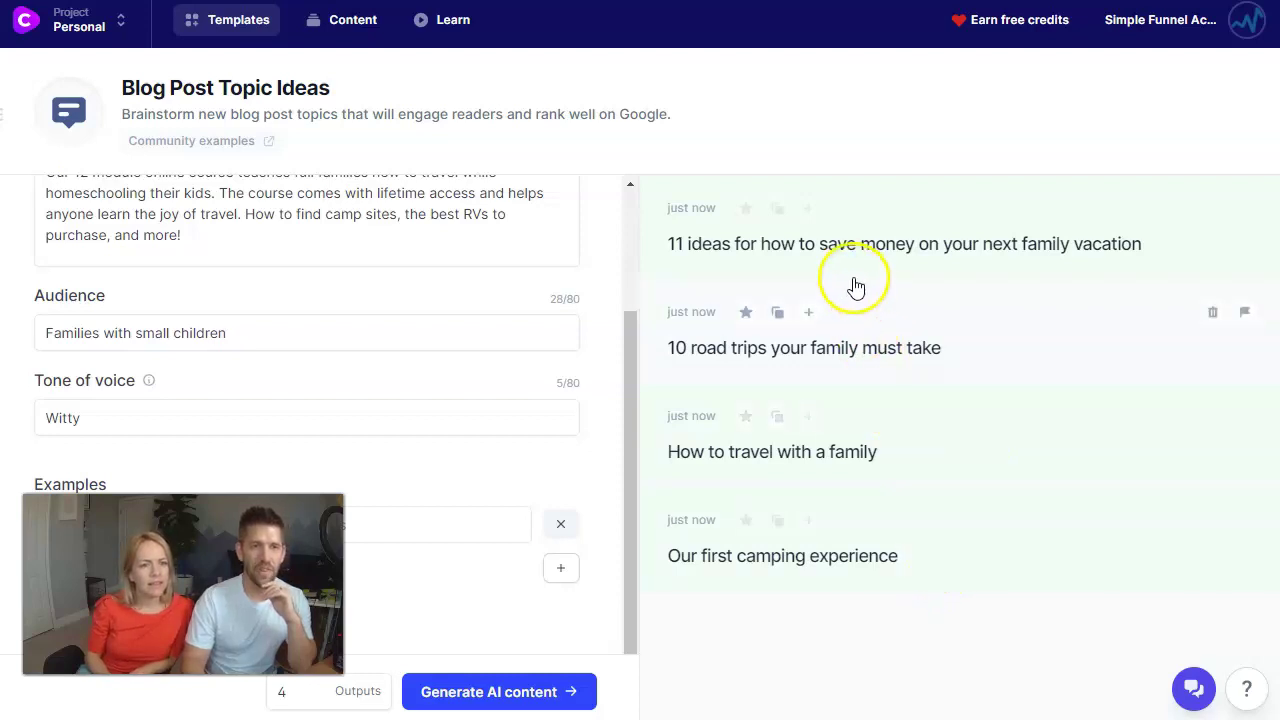
pyautogui.click(745, 210)
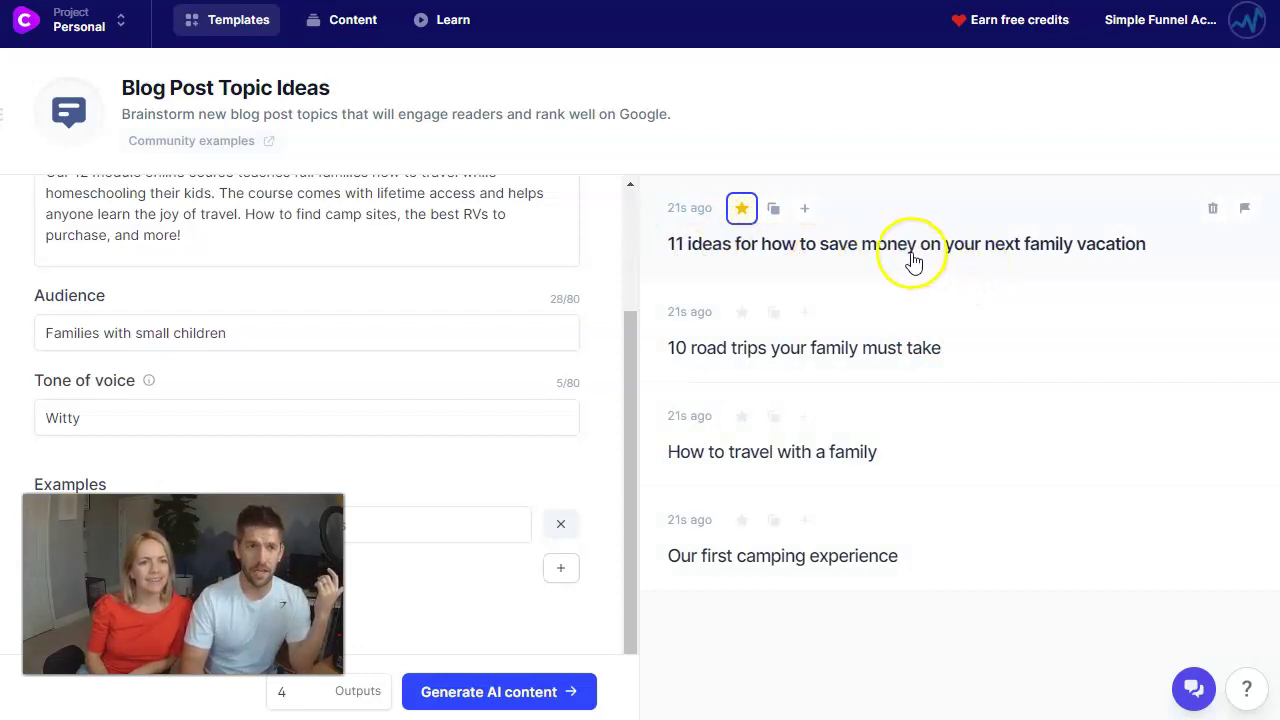
pyautogui.scroll(3, 332, 360)
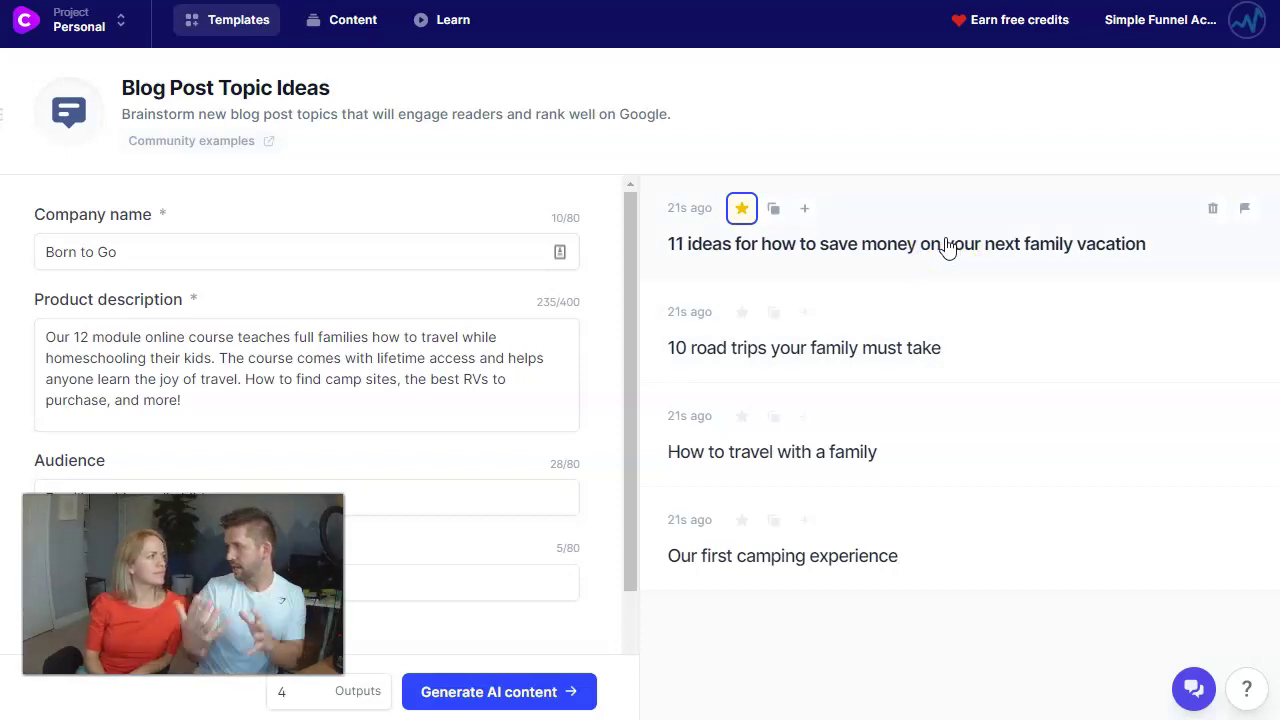
# Copy the favorite topic idea about saving money on a family vacation and open the Blog Post Outline template.
pyautogui.click(775, 212)
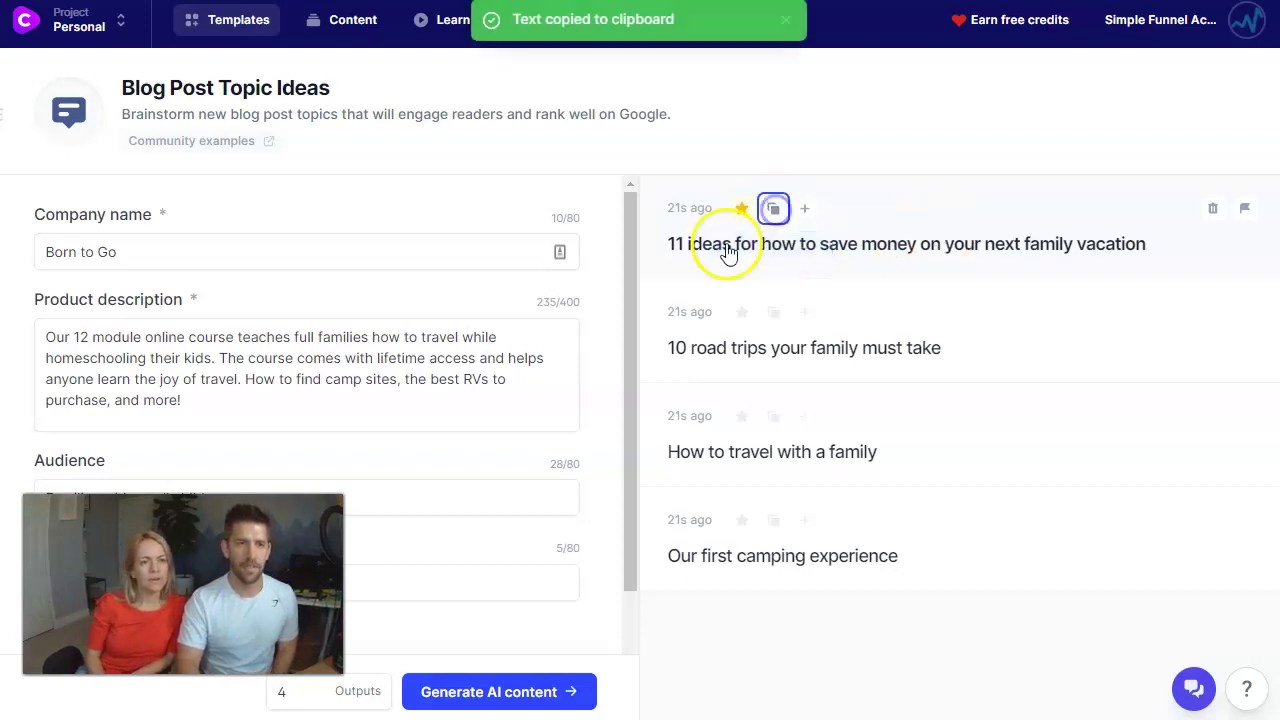
pyautogui.click(192, 20)
pyautogui.scroll(-7, 540, 250)
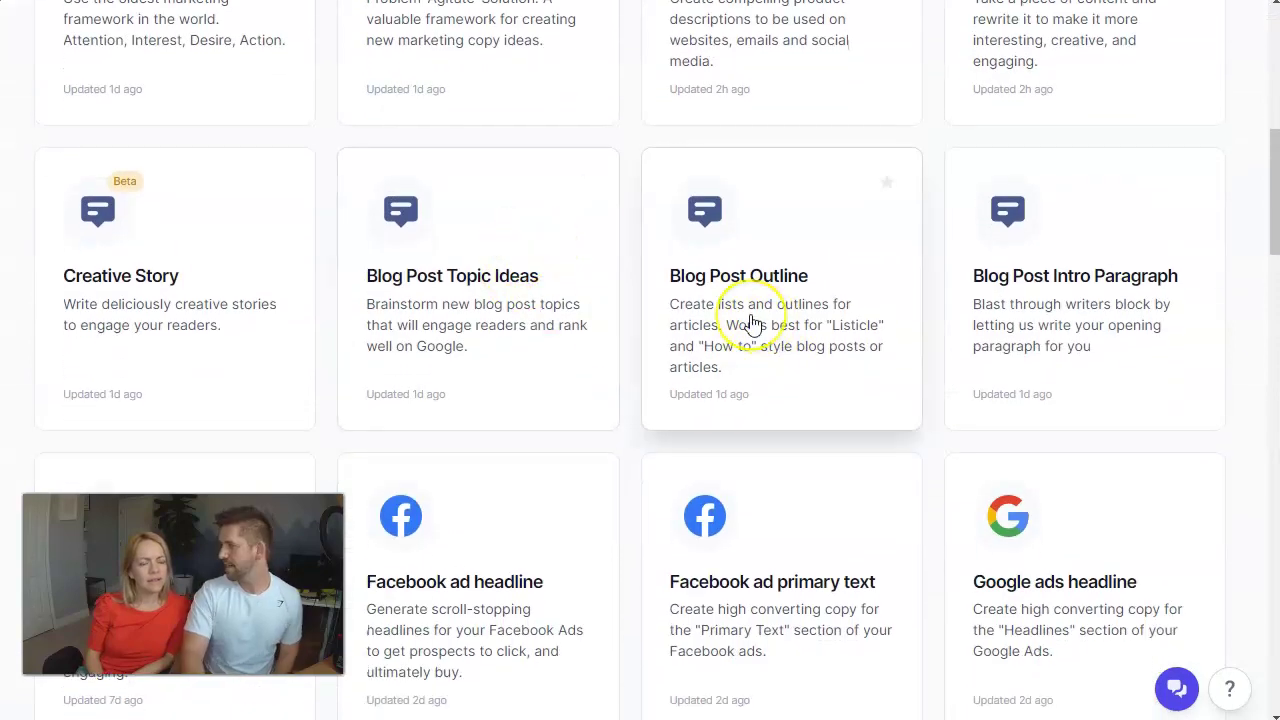
pyautogui.click(752, 322)
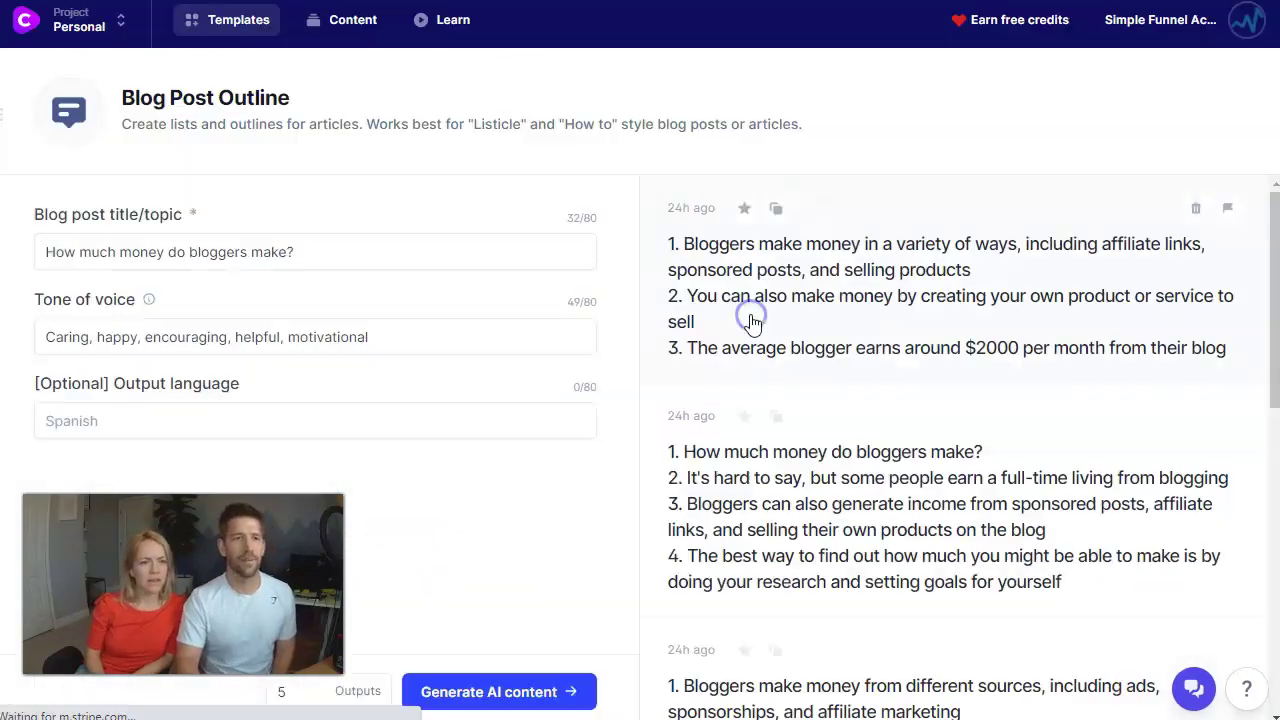
# Replace the blog post title/topic with the copied idea "11 ideas for how to save money on your next family vacation".
pyautogui.click(343, 255)
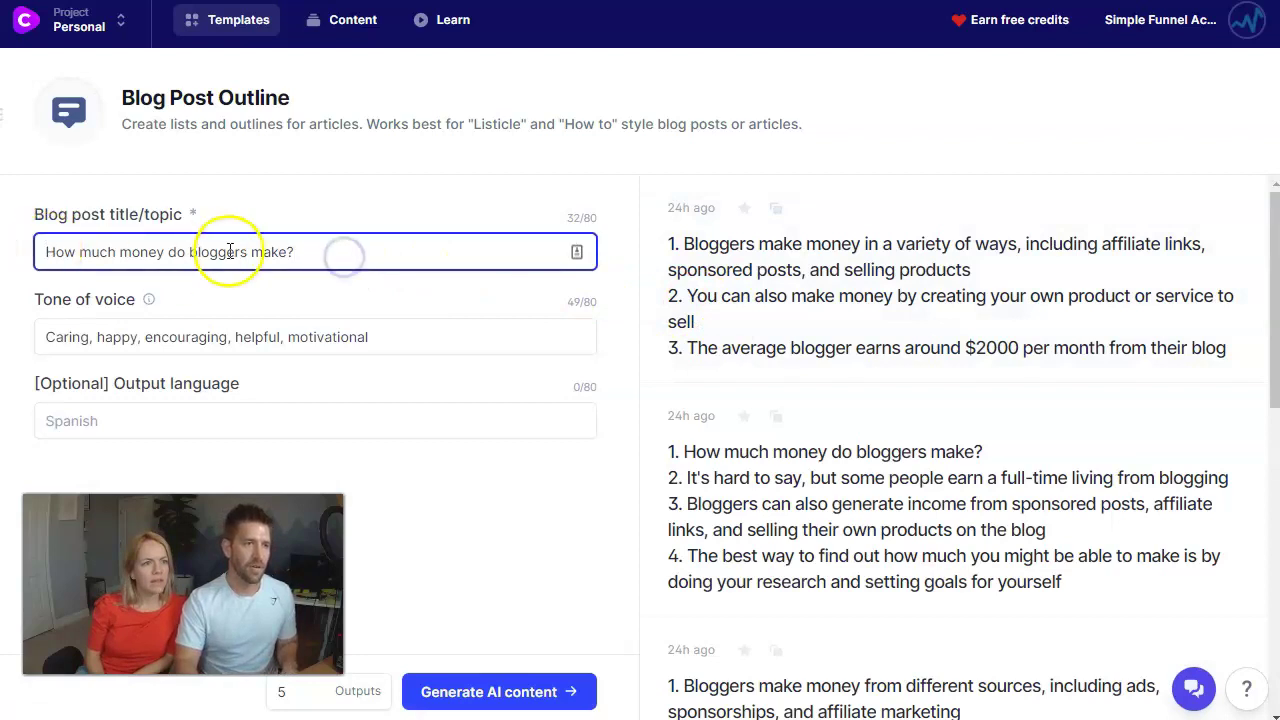
pyautogui.tripleClick(326, 250)
pyautogui.hotkey('ctrl', 'v')
# Replace the outline's tone of voice with "Witty".
pyautogui.press('Tab')
pyautogui.press('Tab')
pyautogui.press('BackSpace')
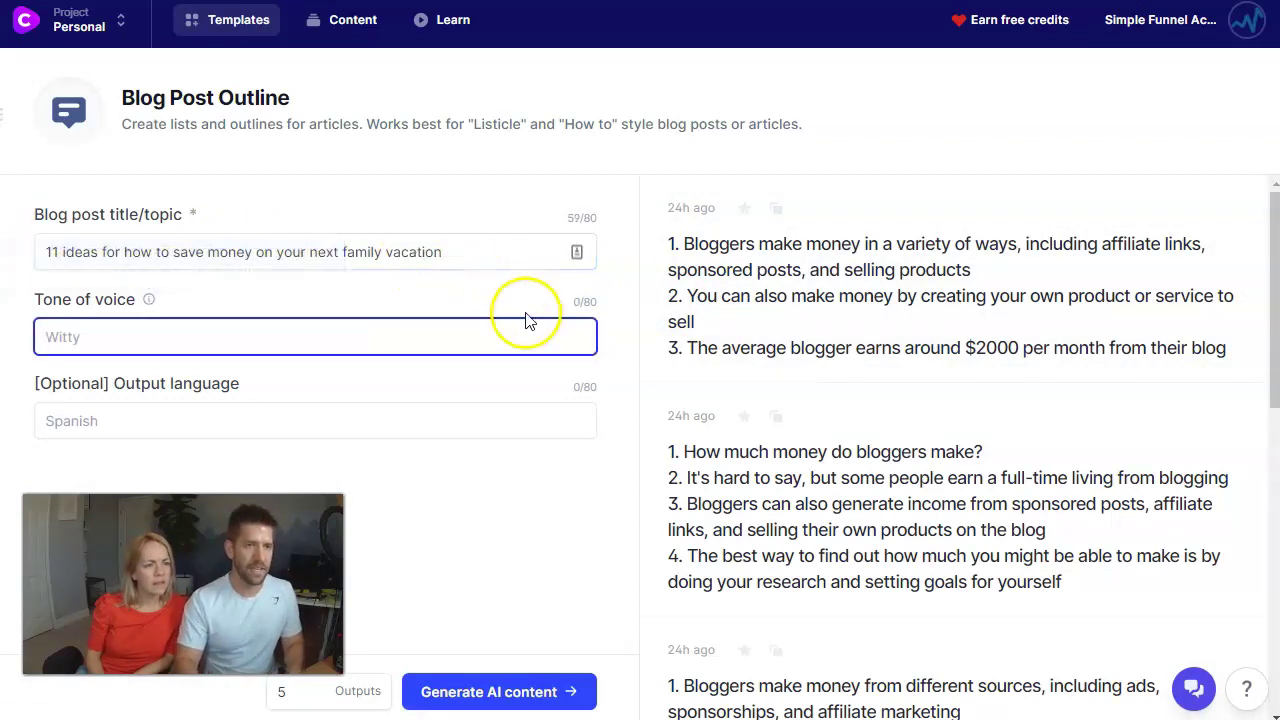
pyautogui.click(363, 586)
pyautogui.click(159, 336)
pyautogui.write('Witty')
pyautogui.press('Tab')
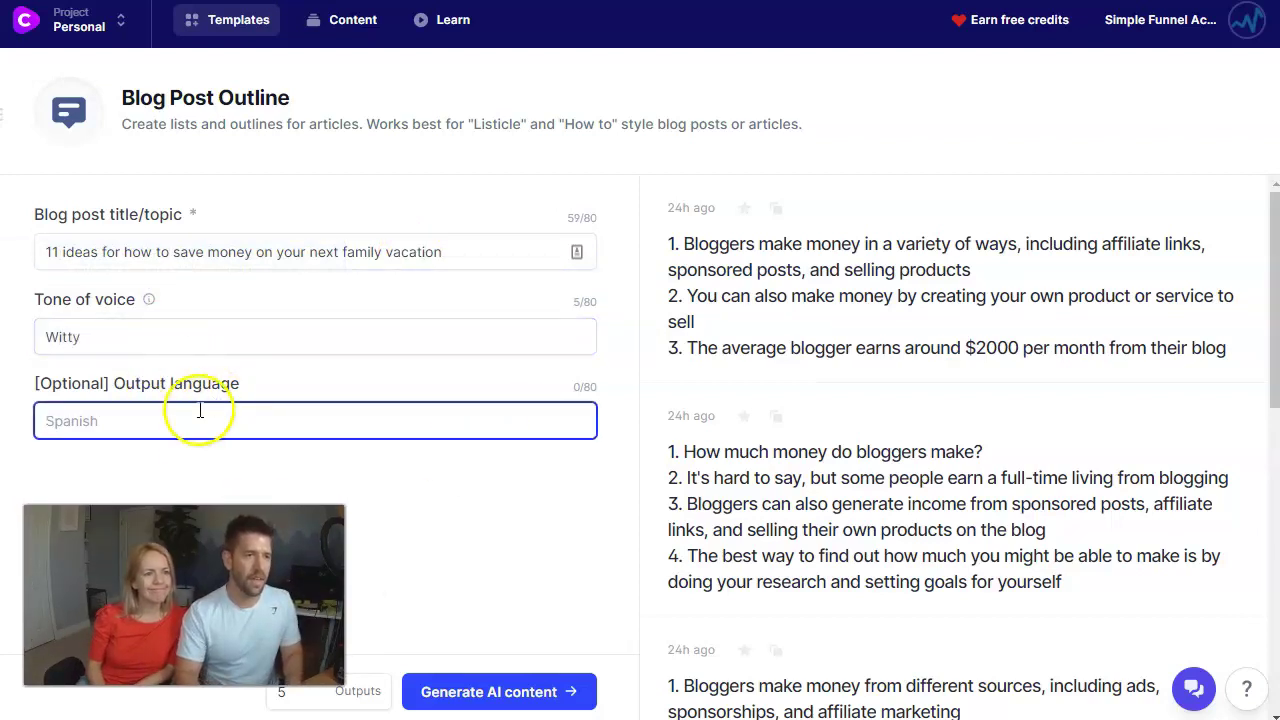
# Leave the output language empty, set the number of outputs to 3 and generate the blog post outlines.
pyautogui.click(405, 462)
pyautogui.click(122, 427)
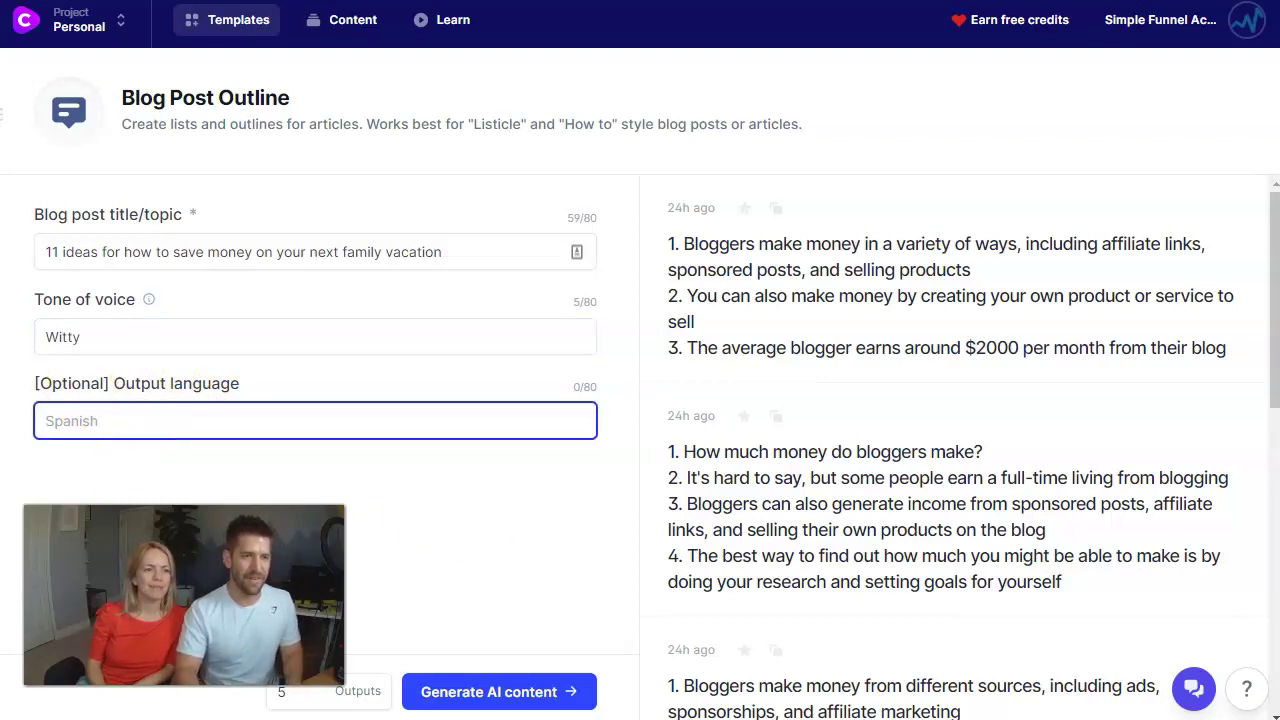
pyautogui.click(414, 517)
pyautogui.click(314, 698)
pyautogui.click(472, 697)
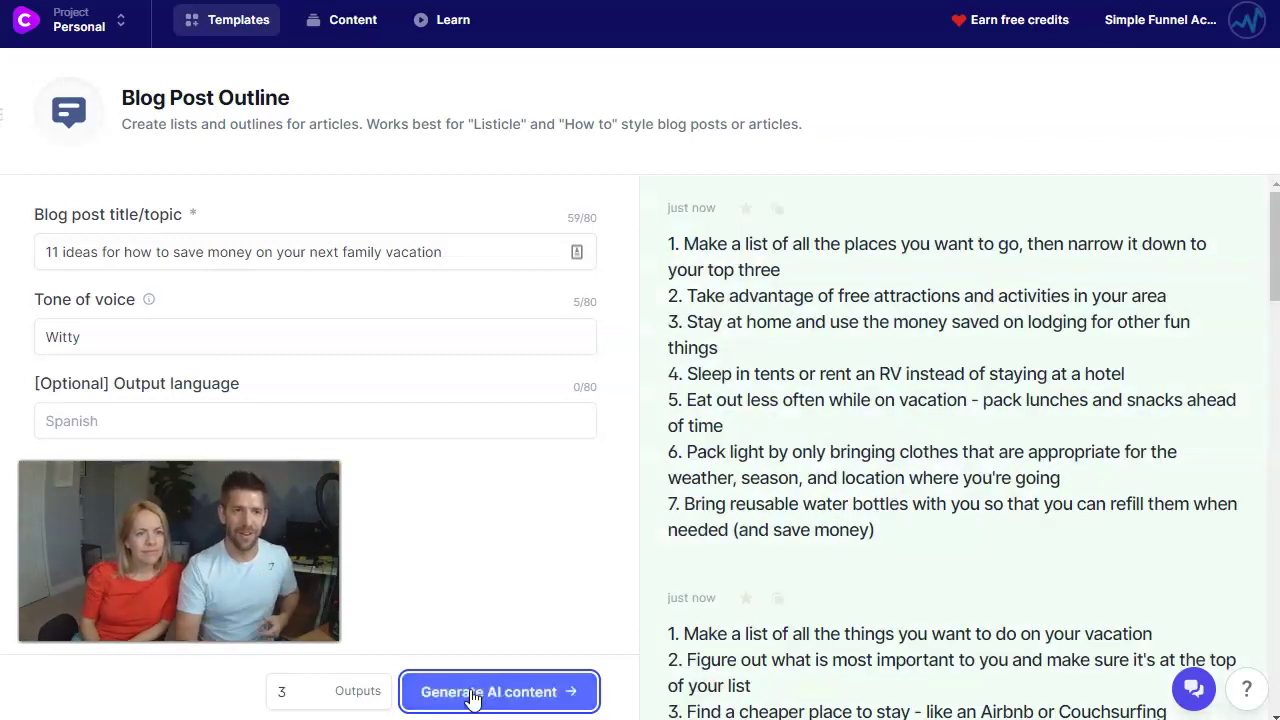
# Read through the newly generated outlines for the family vacation savings post.
pyautogui.scroll(-1, 780, 400)
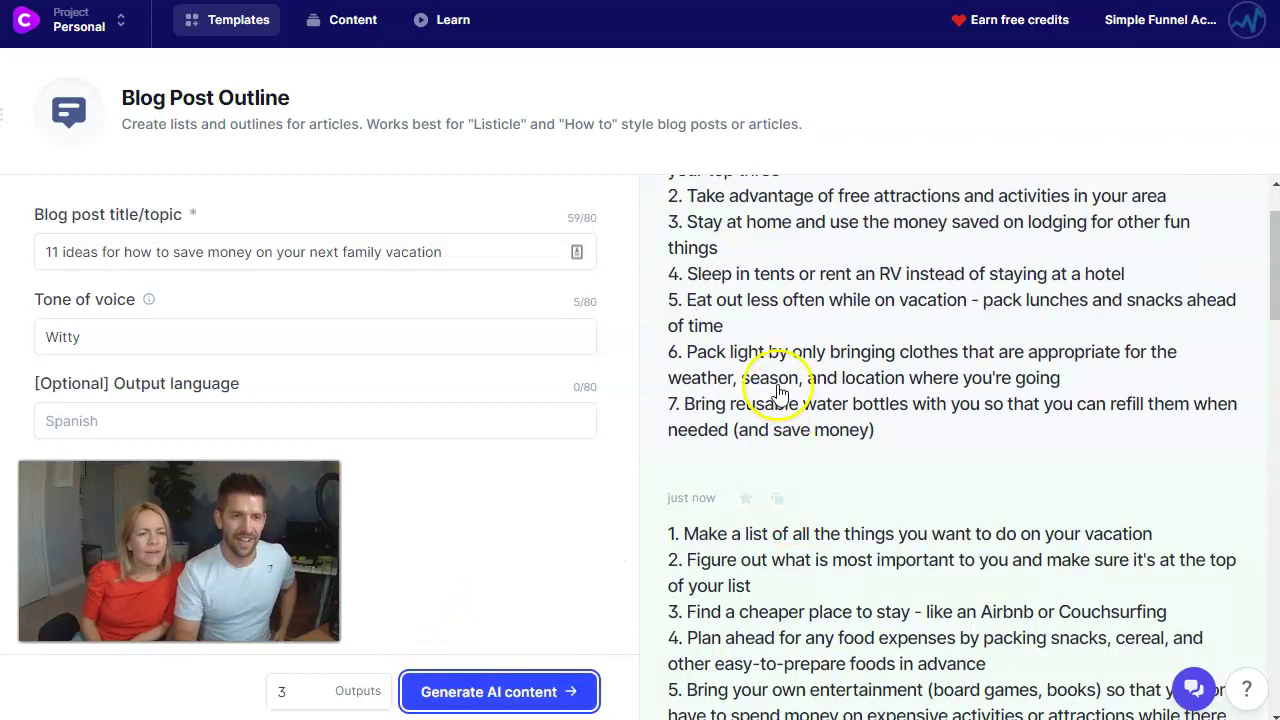
pyautogui.scroll(-5, 780, 390)
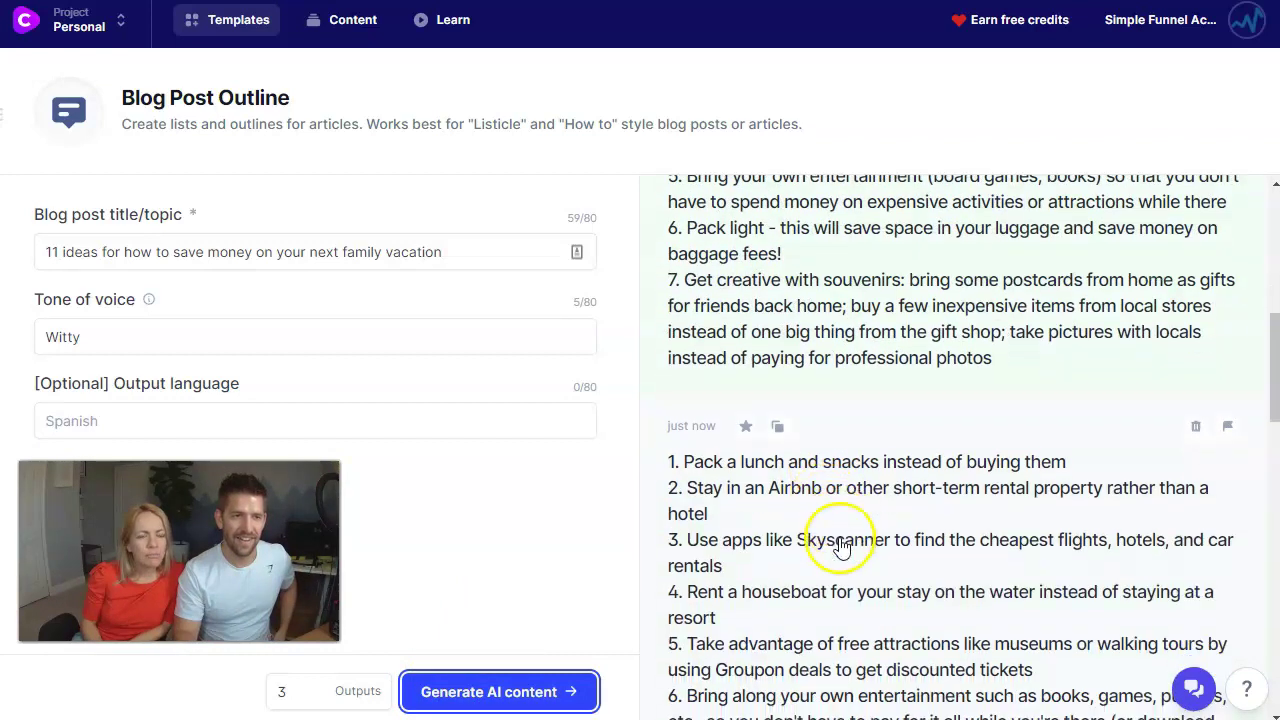
pyautogui.scroll(-2, 840, 547)
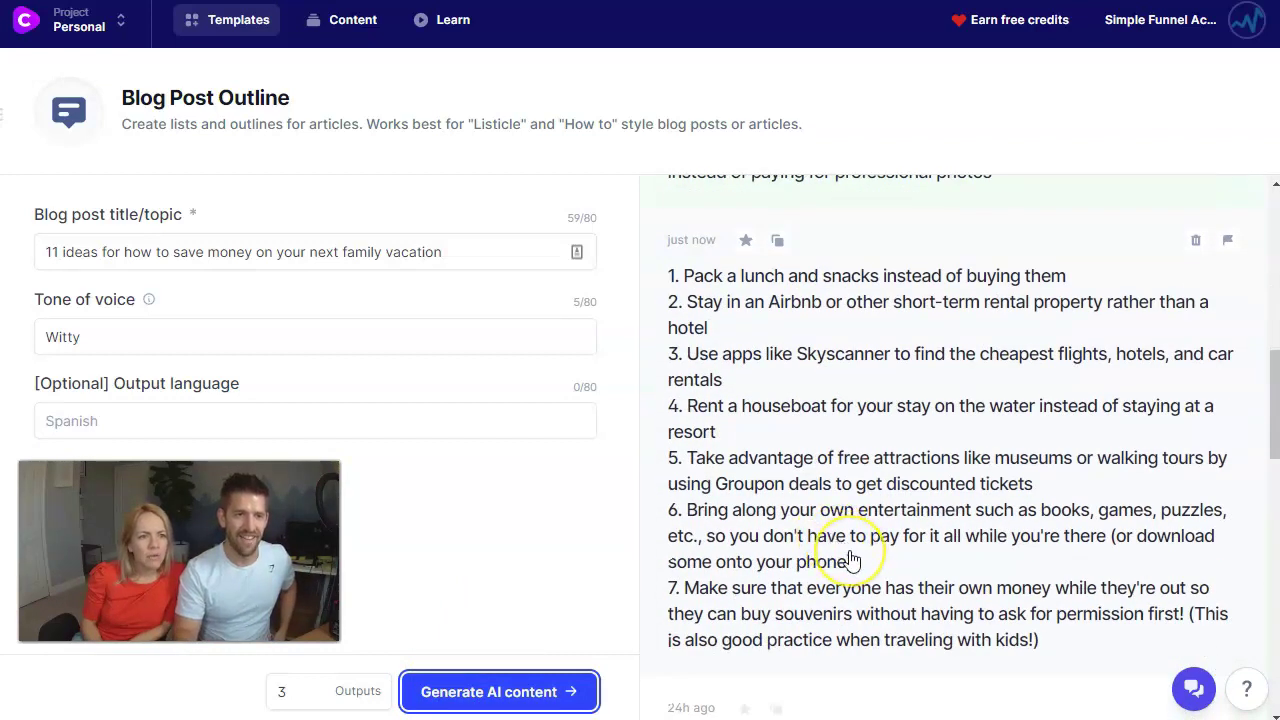
pyautogui.scroll(8, 850, 560)
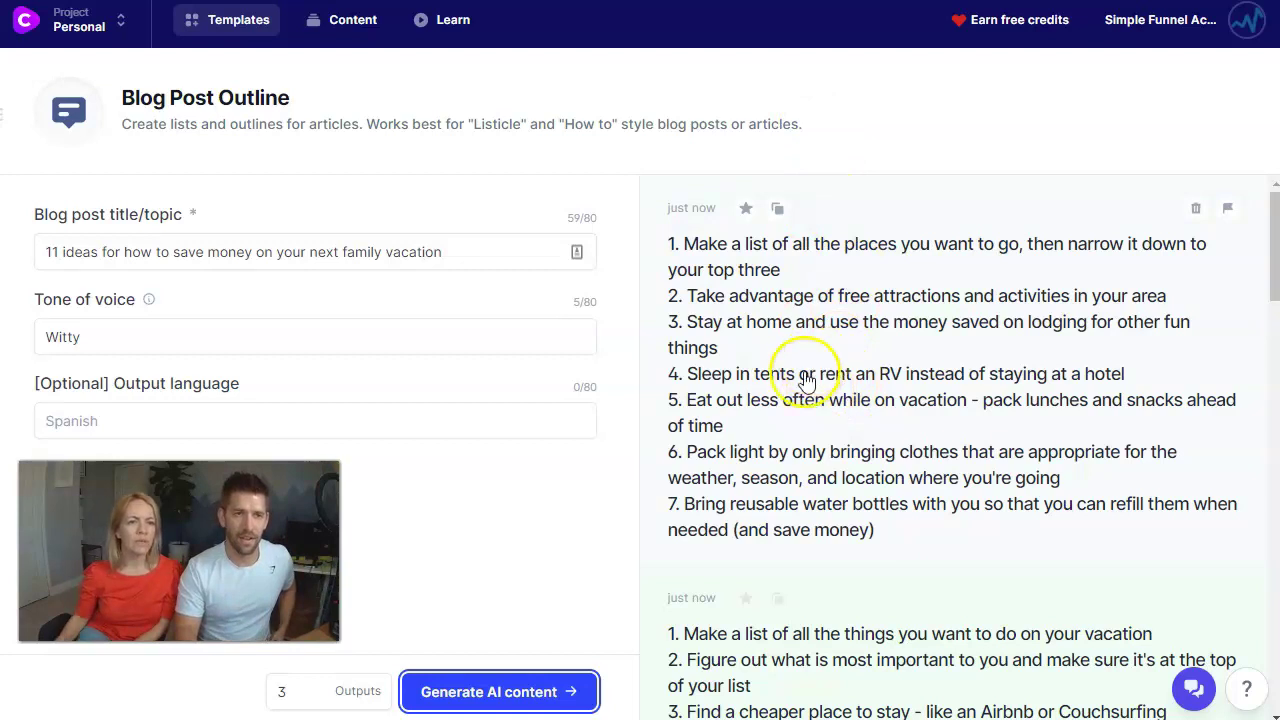
pyautogui.click(500, 556)
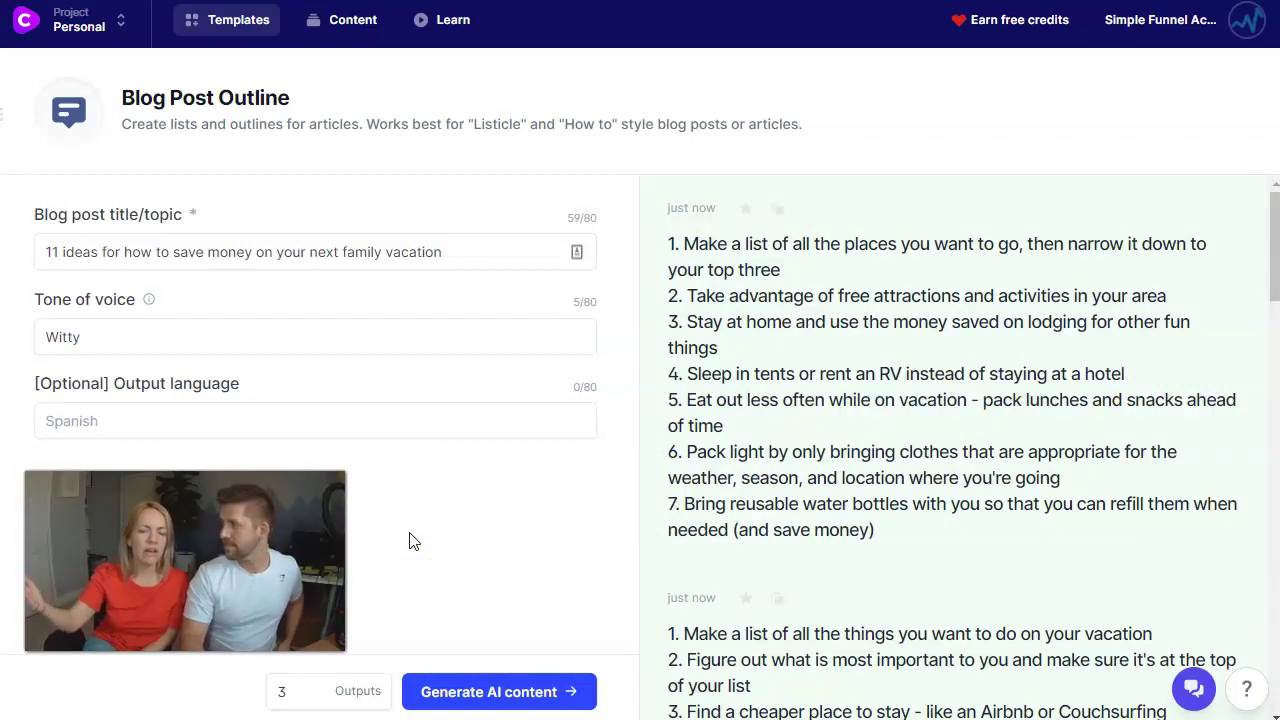
pyautogui.click(600, 572)
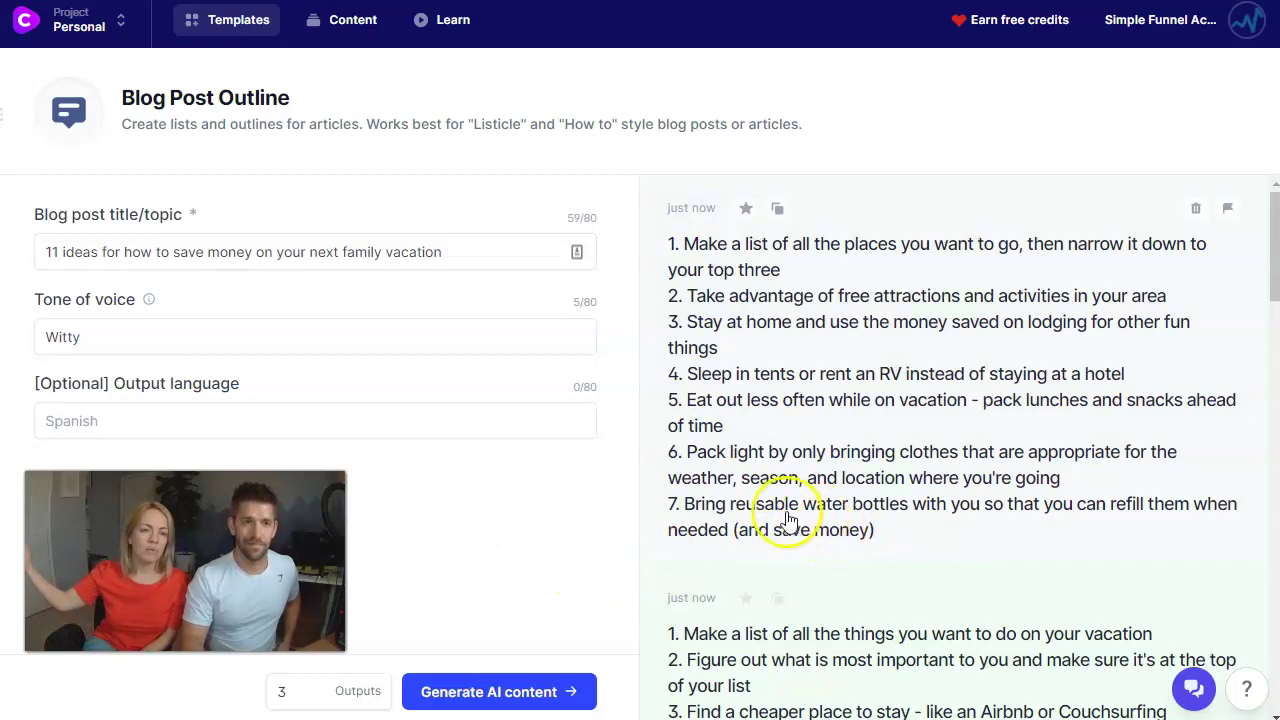
pyautogui.click(477, 506)
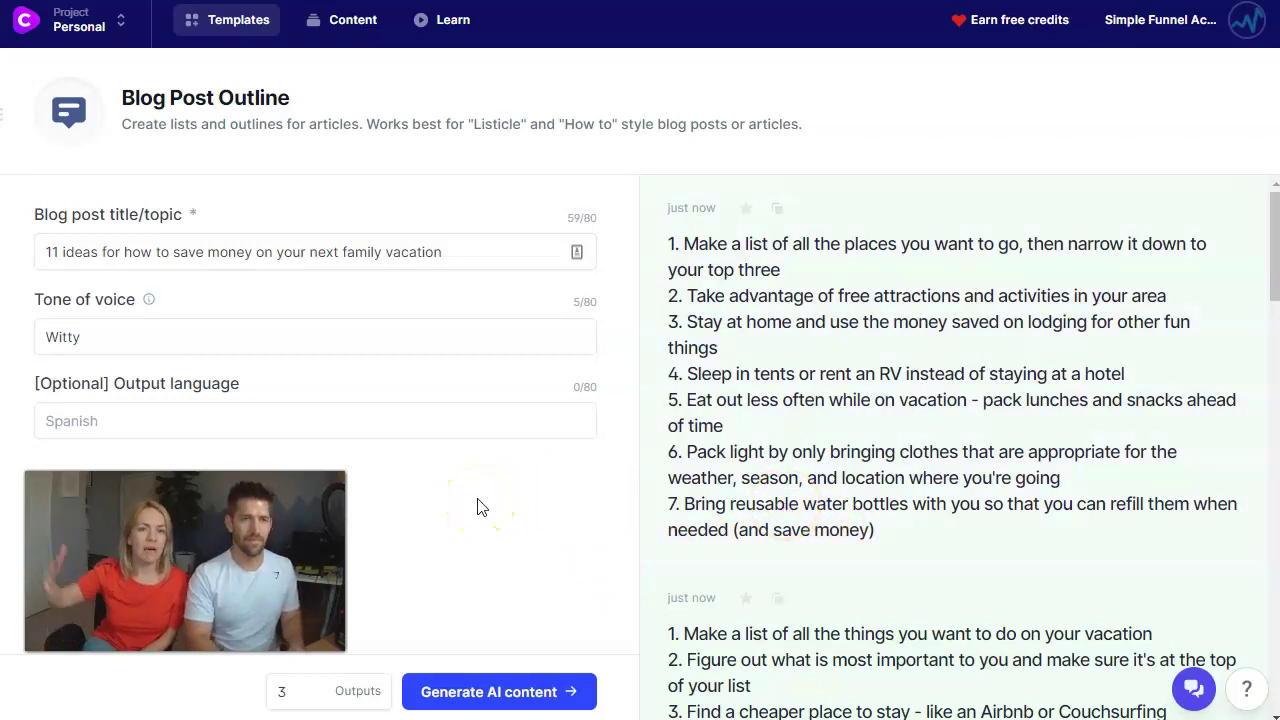
# Copy the first generated outline, switch to Notepad and paste it into the untitled document.
pyautogui.click(777, 208)
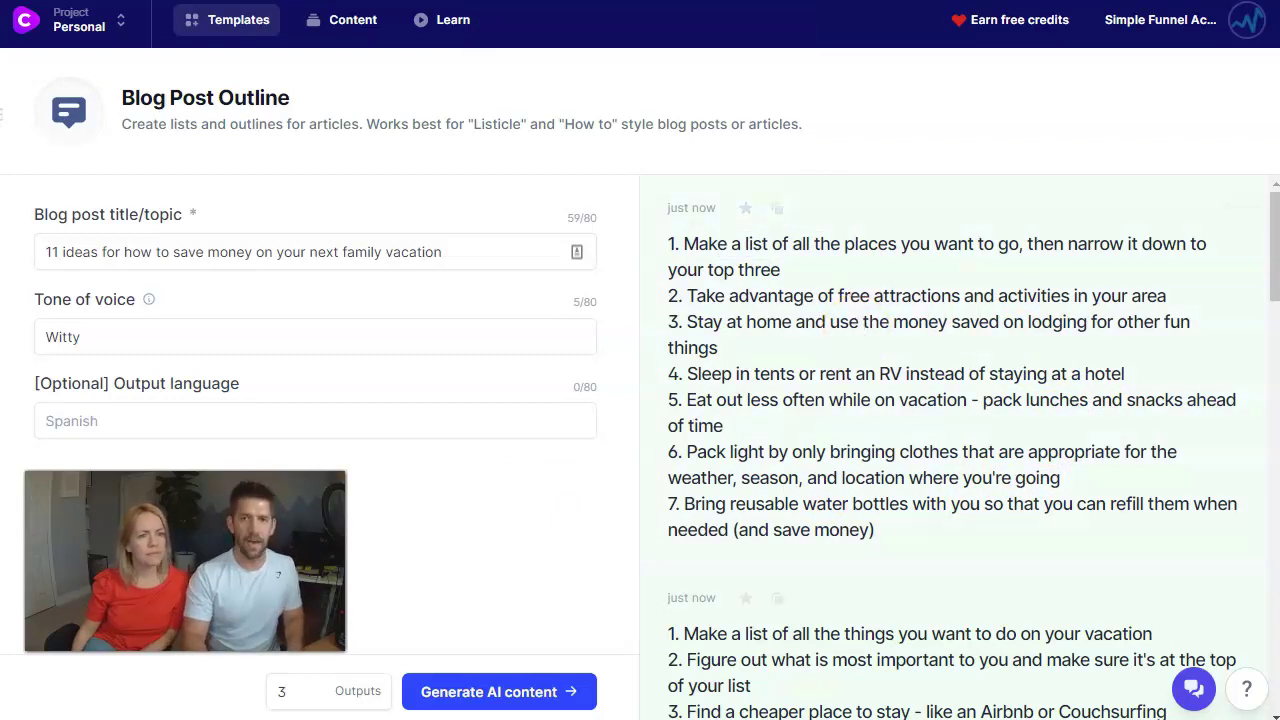
pyautogui.hotkey('alt', 'Tab')
pyautogui.hotkey('ctrl', 'v')
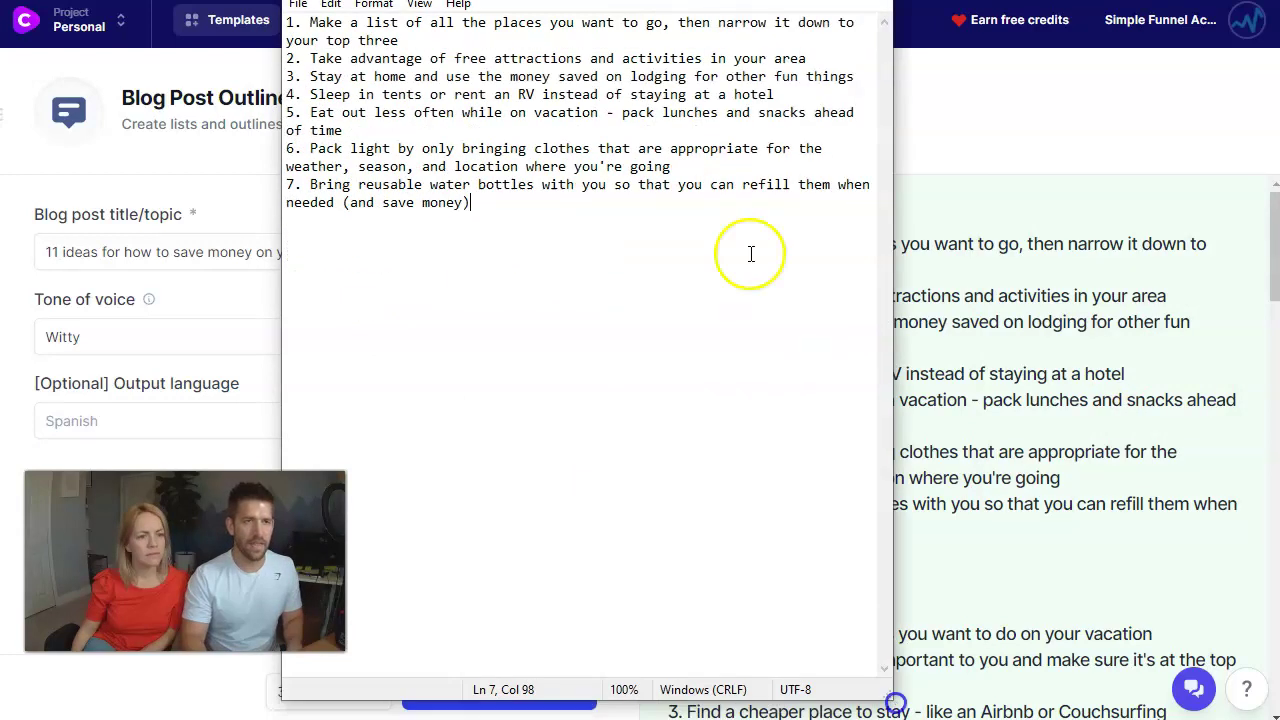
pyautogui.click(577, 274)
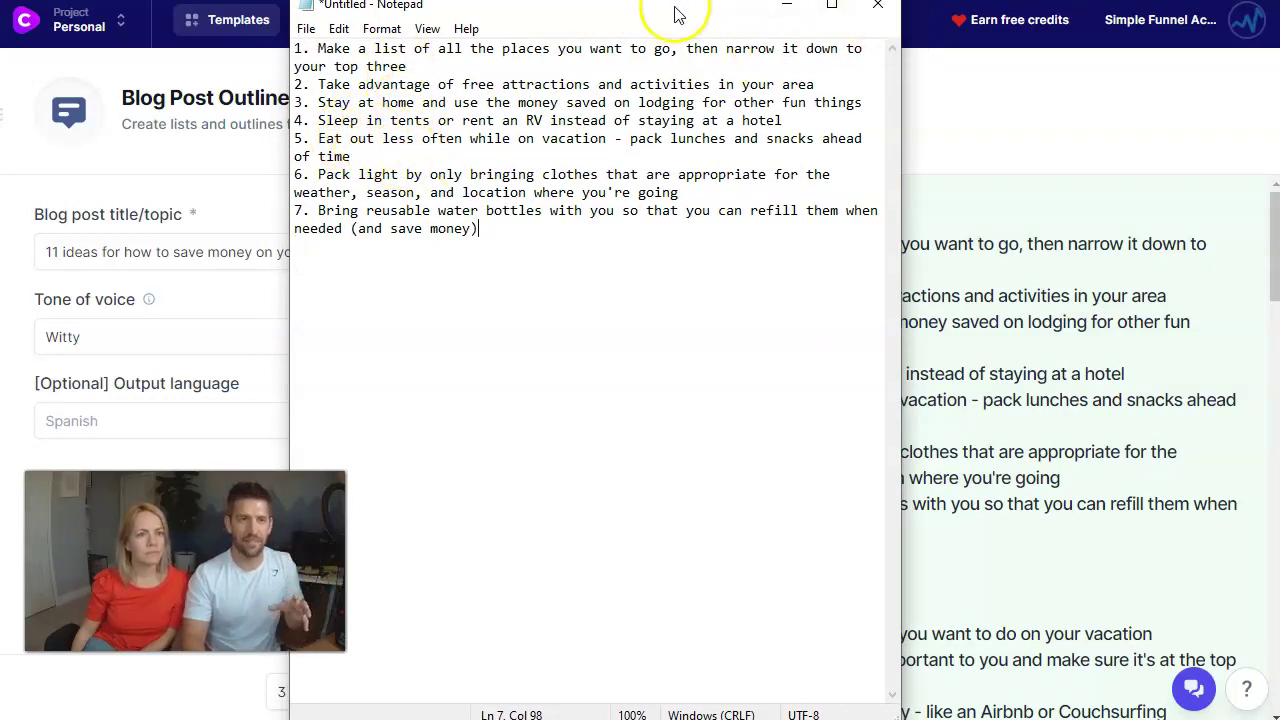
# Close the untitled Notepad document without saving the pasted outline.
pyautogui.moveTo(675, 14); pyautogui.dragTo(666, 20)
pyautogui.click(862, 12)
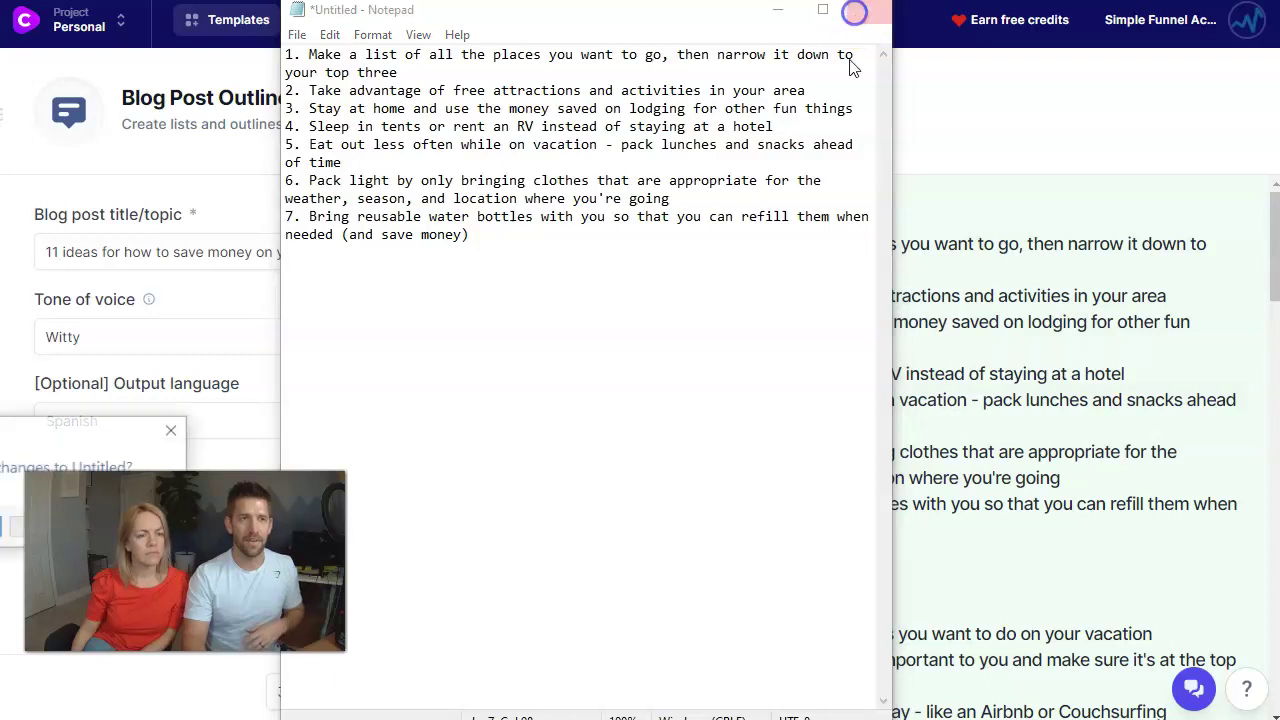
pyautogui.moveTo(2, 428); pyautogui.dragTo(89, 334)
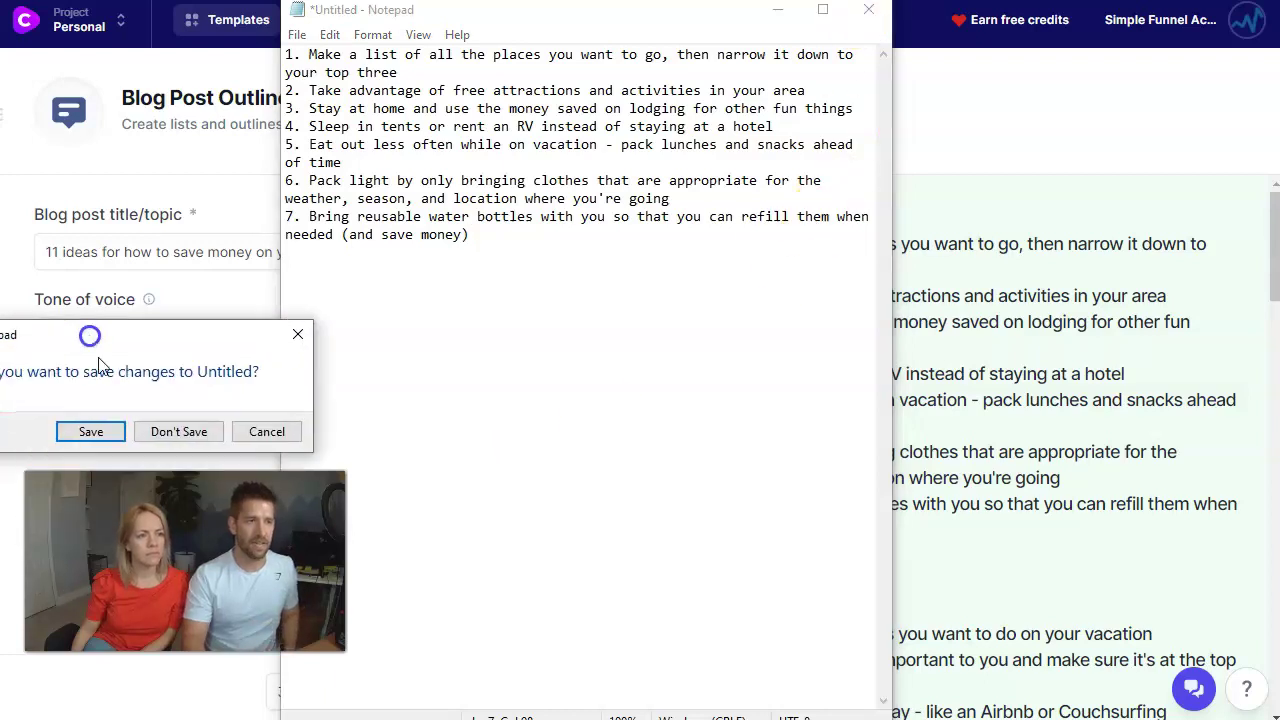
pyautogui.click(183, 429)
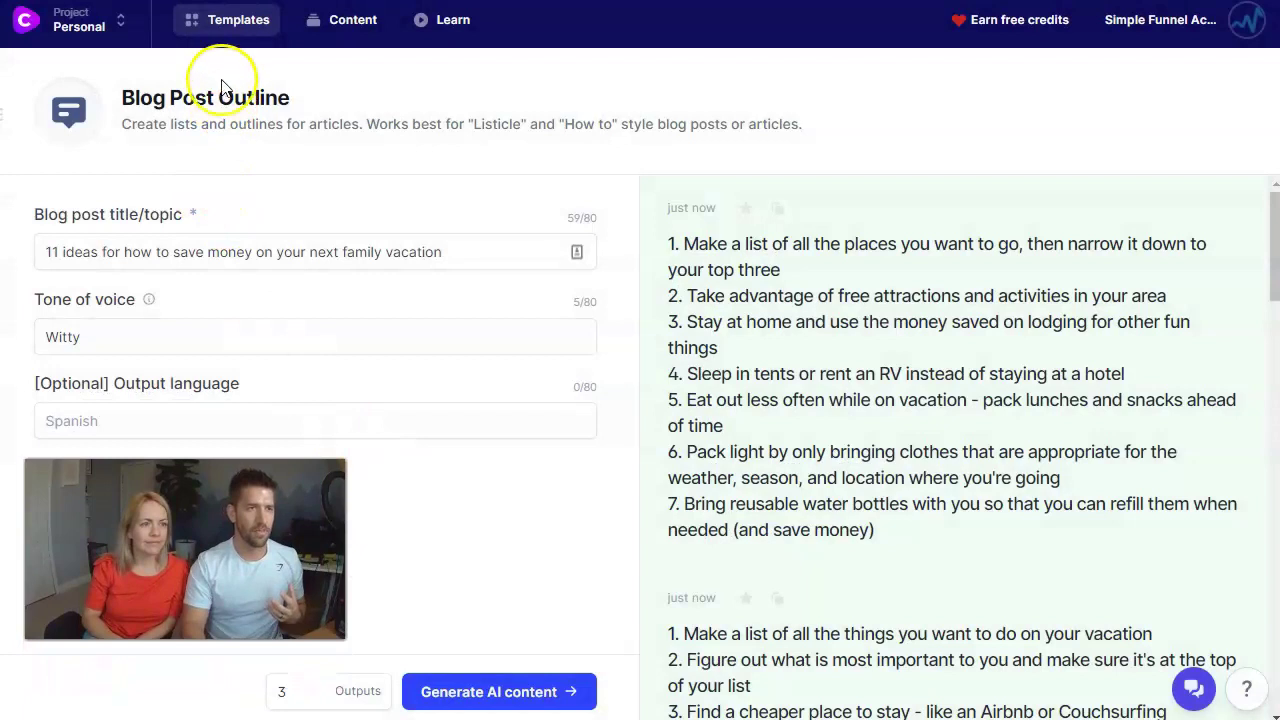
# Copy the blog post title from the outline form and open the Blog Post Intro Paragraph template.
pyautogui.tripleClick(254, 252)
pyautogui.click(157, 286)
pyautogui.tripleClick(160, 260)
pyautogui.click(226, 18)
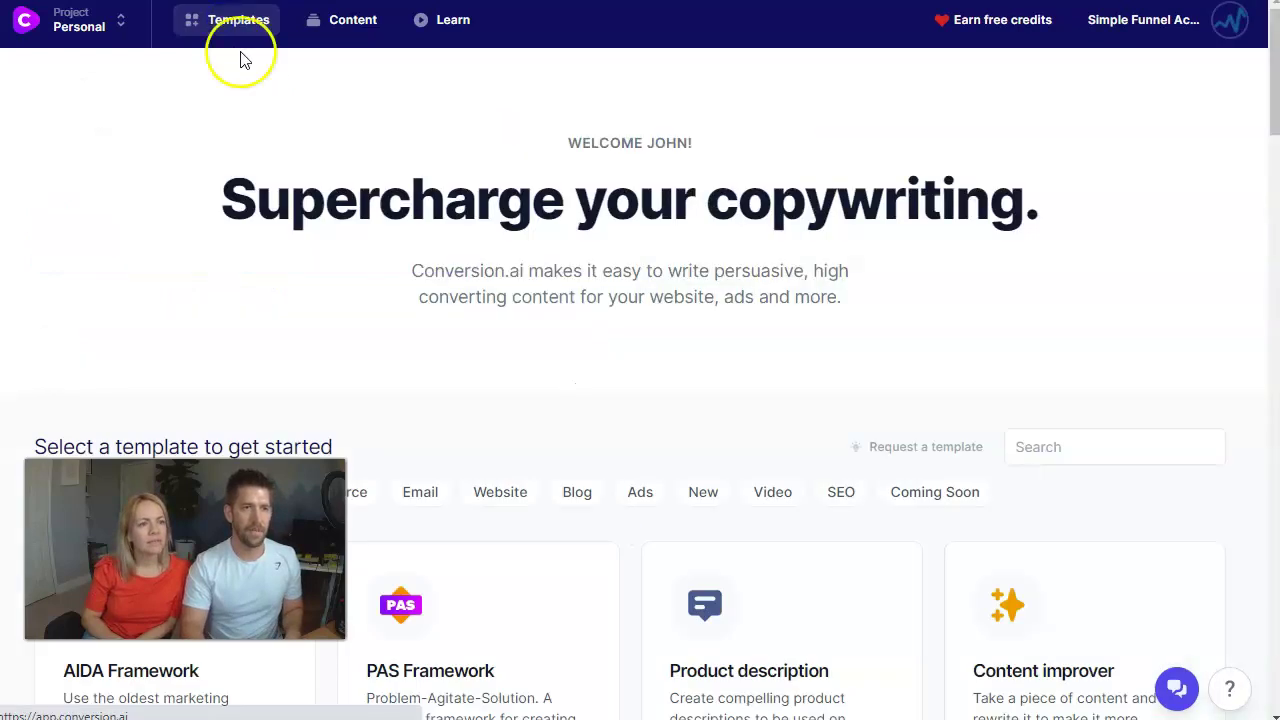
pyautogui.scroll(-5, 686, 245)
pyautogui.scroll(-1, 686, 238)
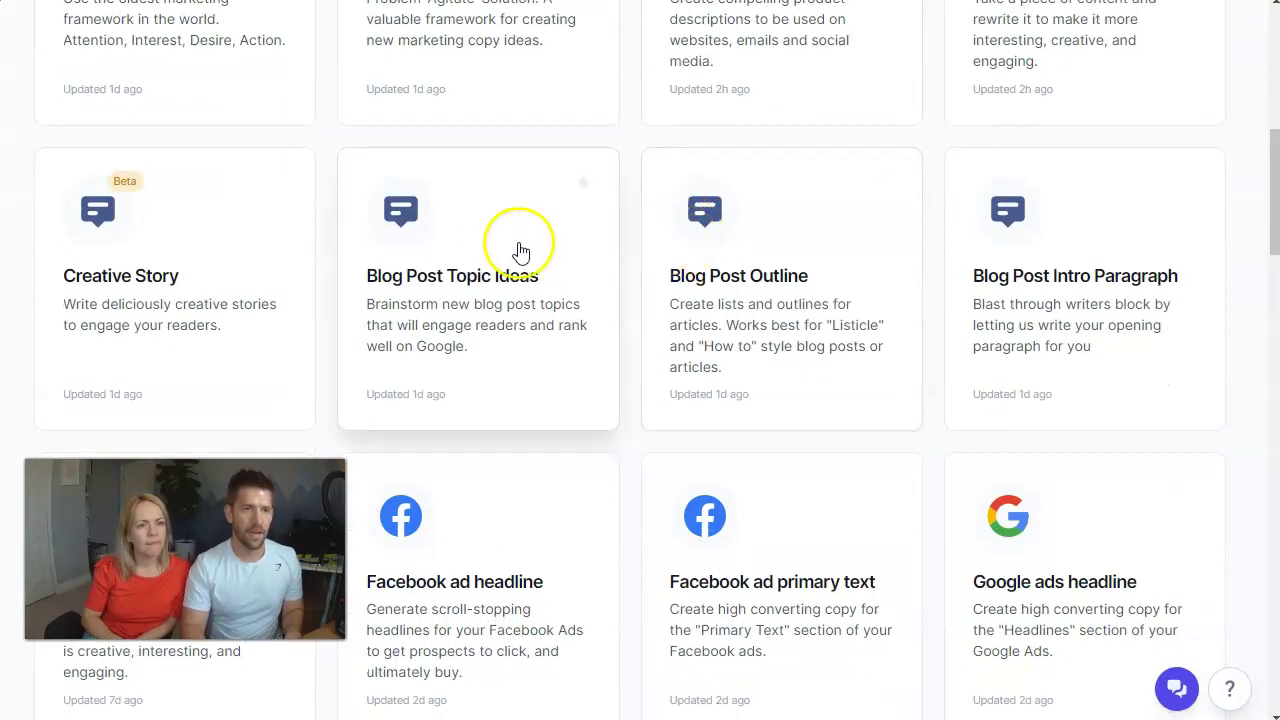
pyautogui.click(1063, 248)
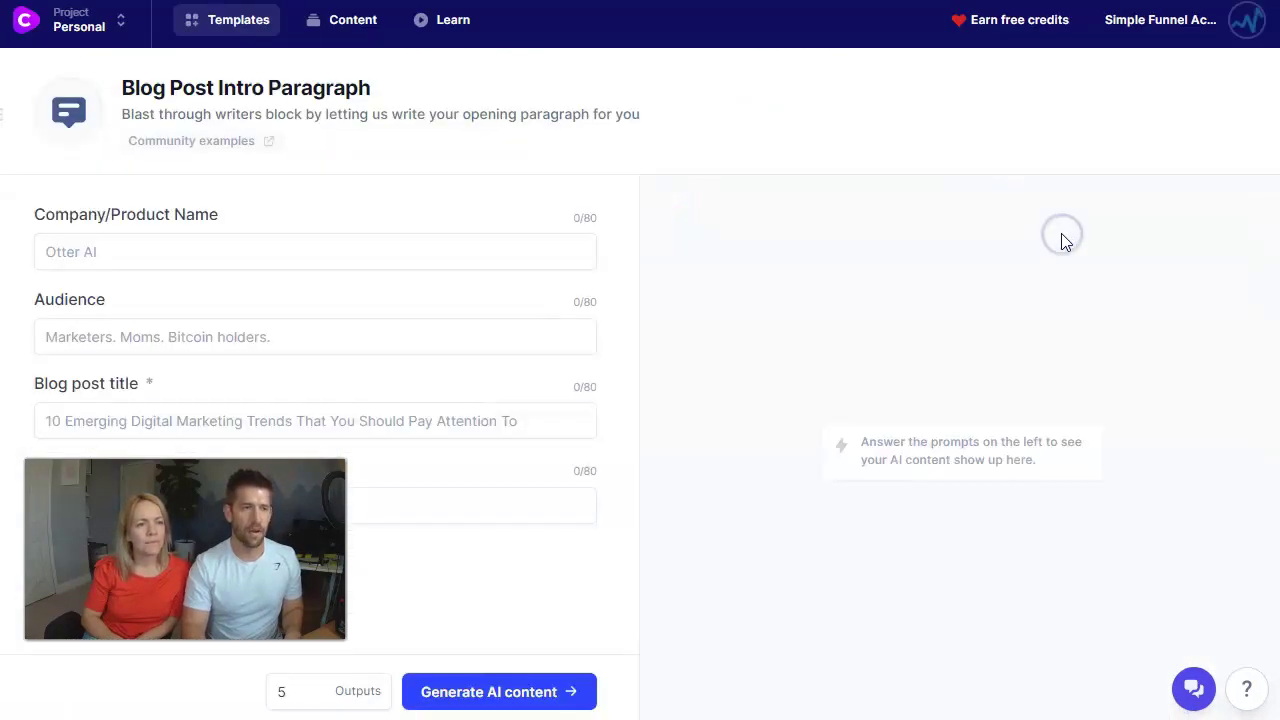
# Fill in "Born to Go" as the company, "Families with small children" as the audience and the copied idea as the blog post title.
pyautogui.click(169, 249)
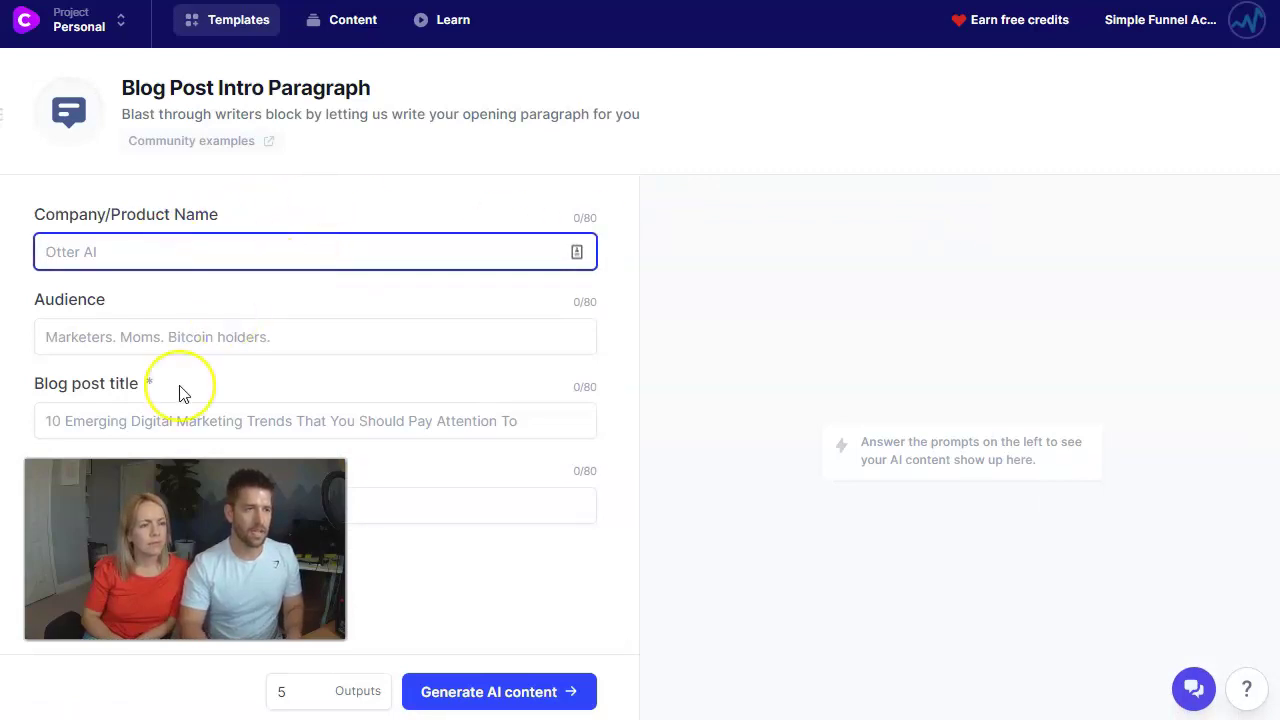
pyautogui.press('Tab')
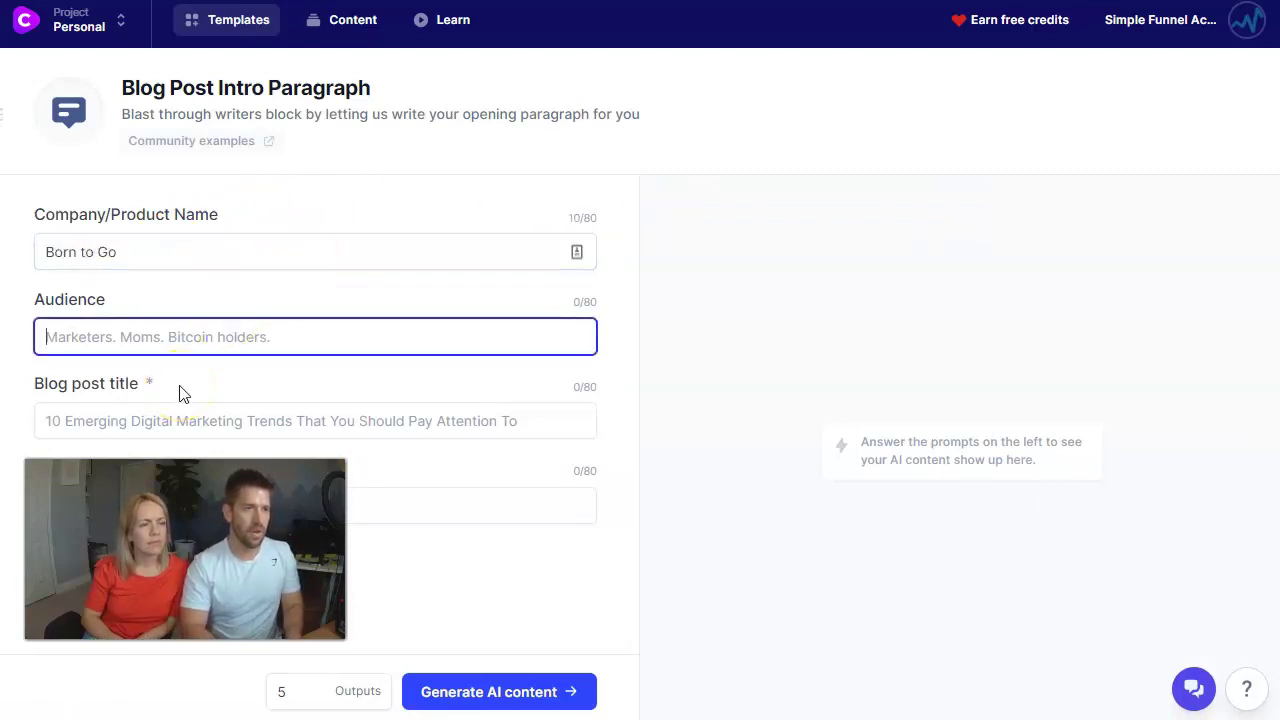
pyautogui.write('Families with small children')
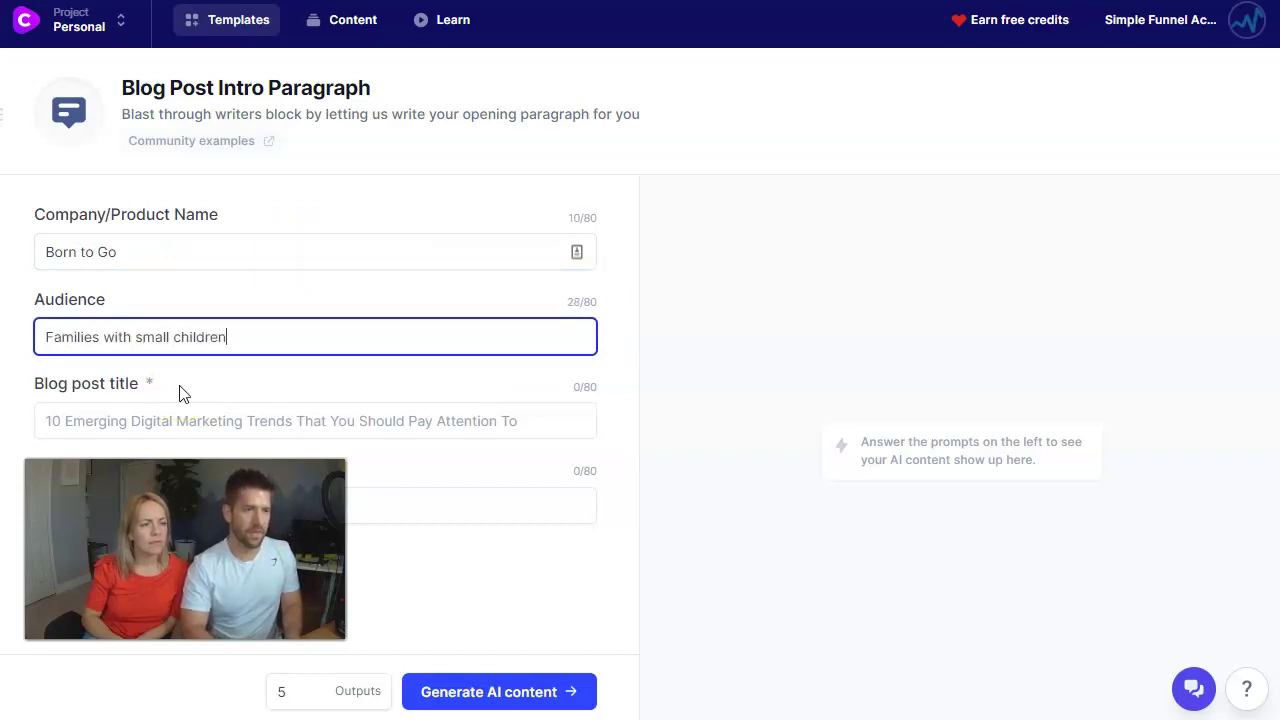
pyautogui.press('Tab')
pyautogui.hotkey('ctrl', 'v')
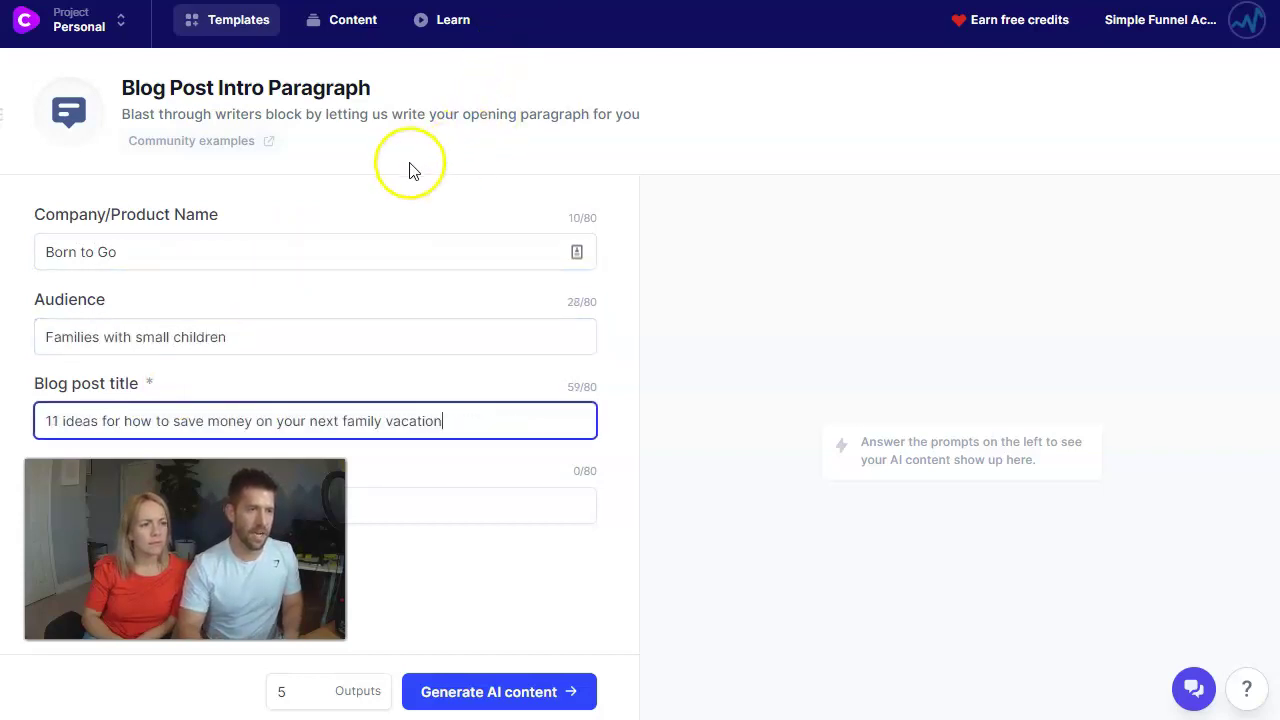
# Set the tone of voice to "Casual" and generate 4 intro paragraph outputs.
pyautogui.click(151, 508)
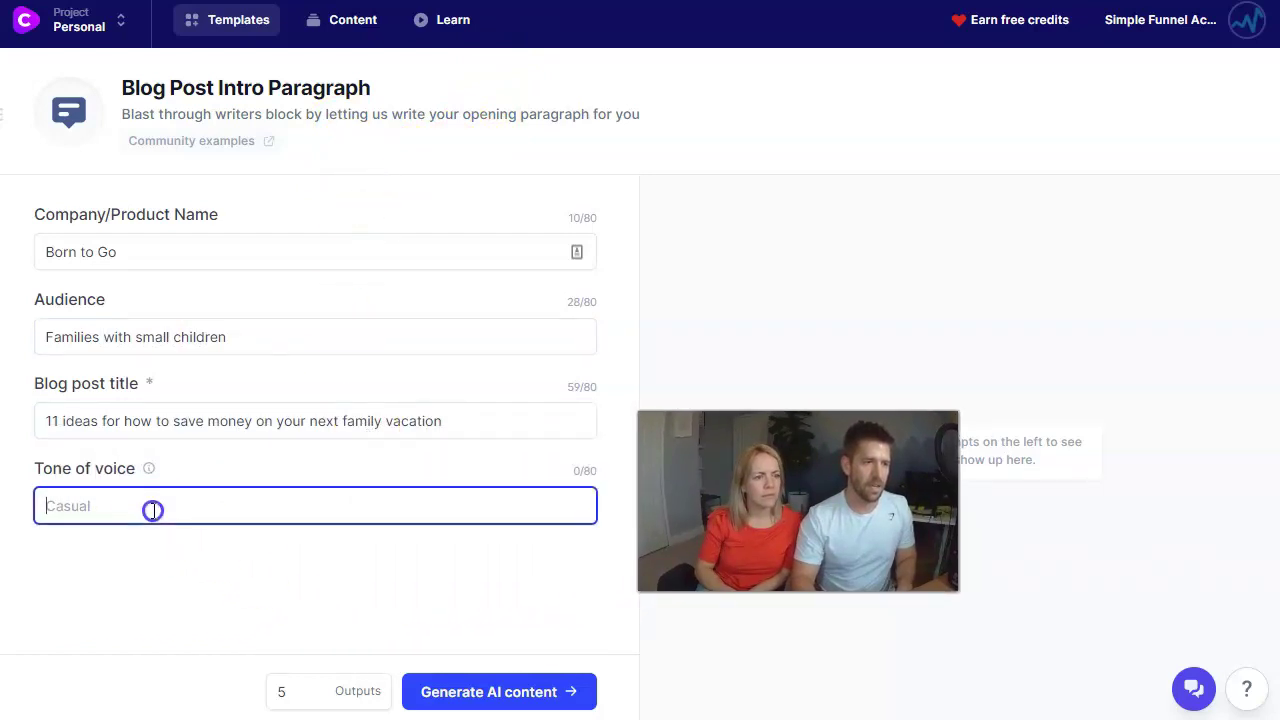
pyautogui.write('Casual')
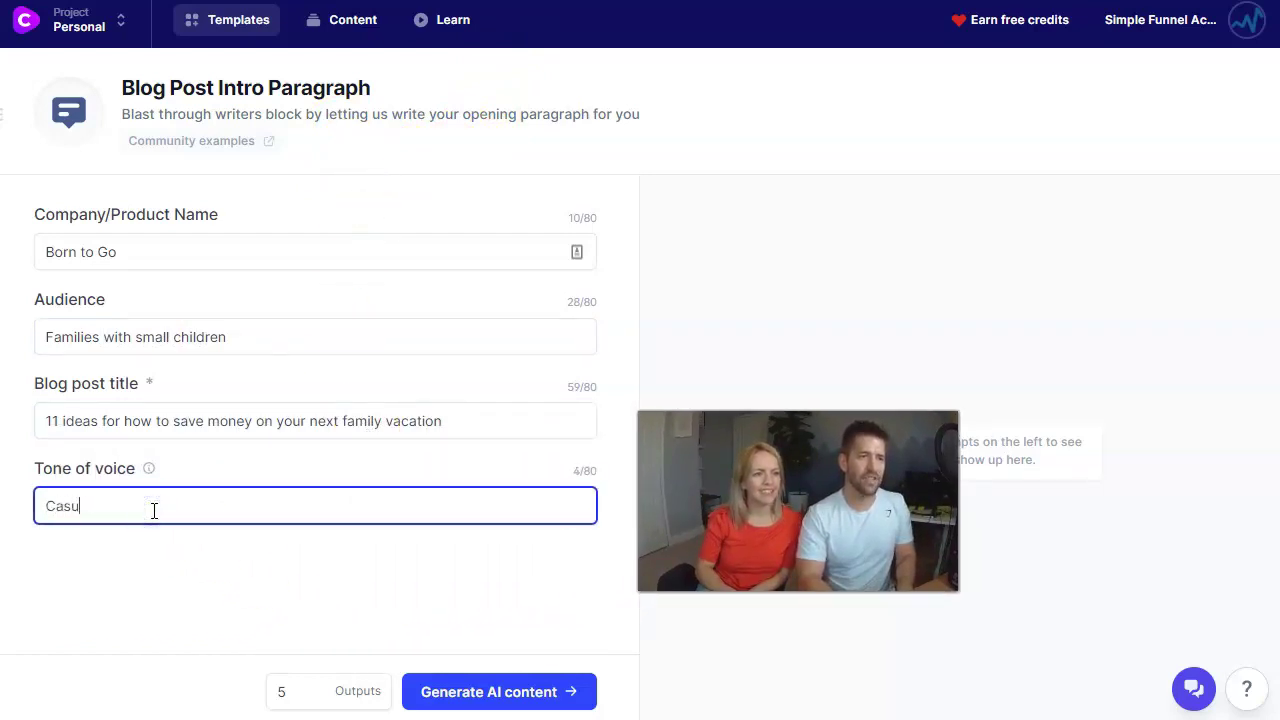
pyautogui.click(320, 697)
pyautogui.click(480, 690)
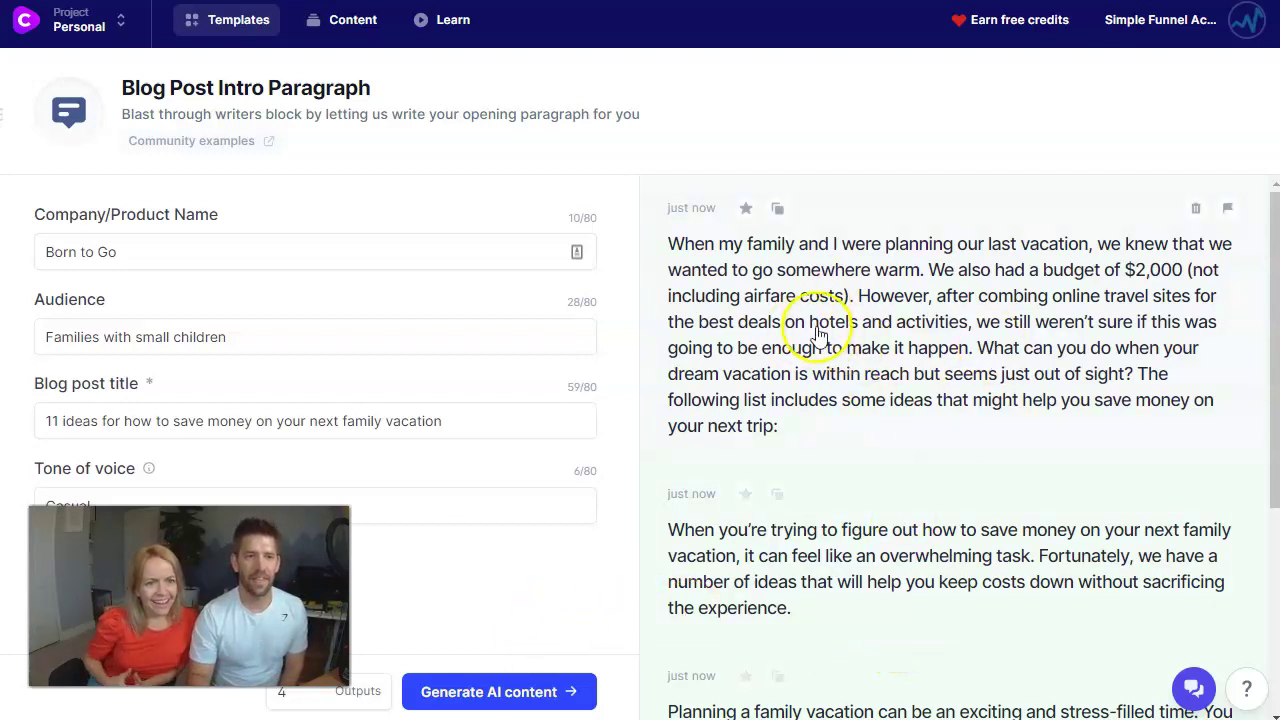
# Read through the generated intro paragraphs and compare them with the blog post title.
pyautogui.scroll(-2, 900, 330)
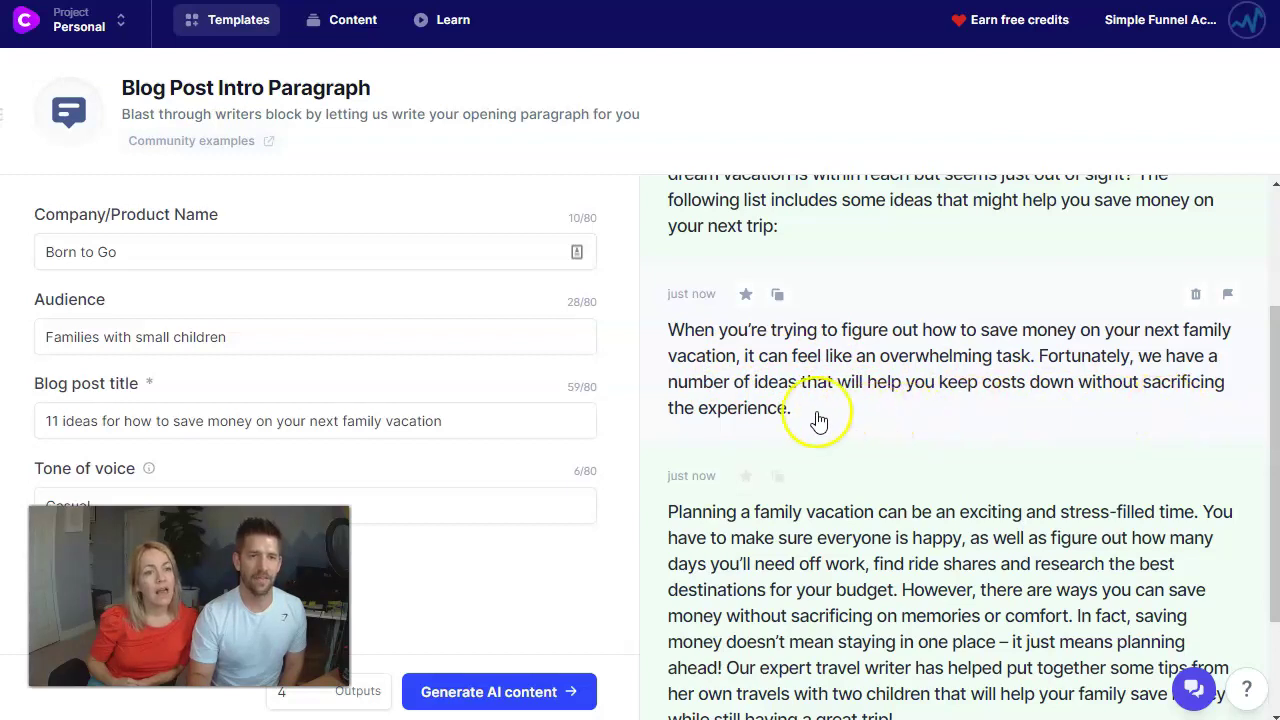
pyautogui.moveTo(460, 421); pyautogui.dragTo(40, 409)
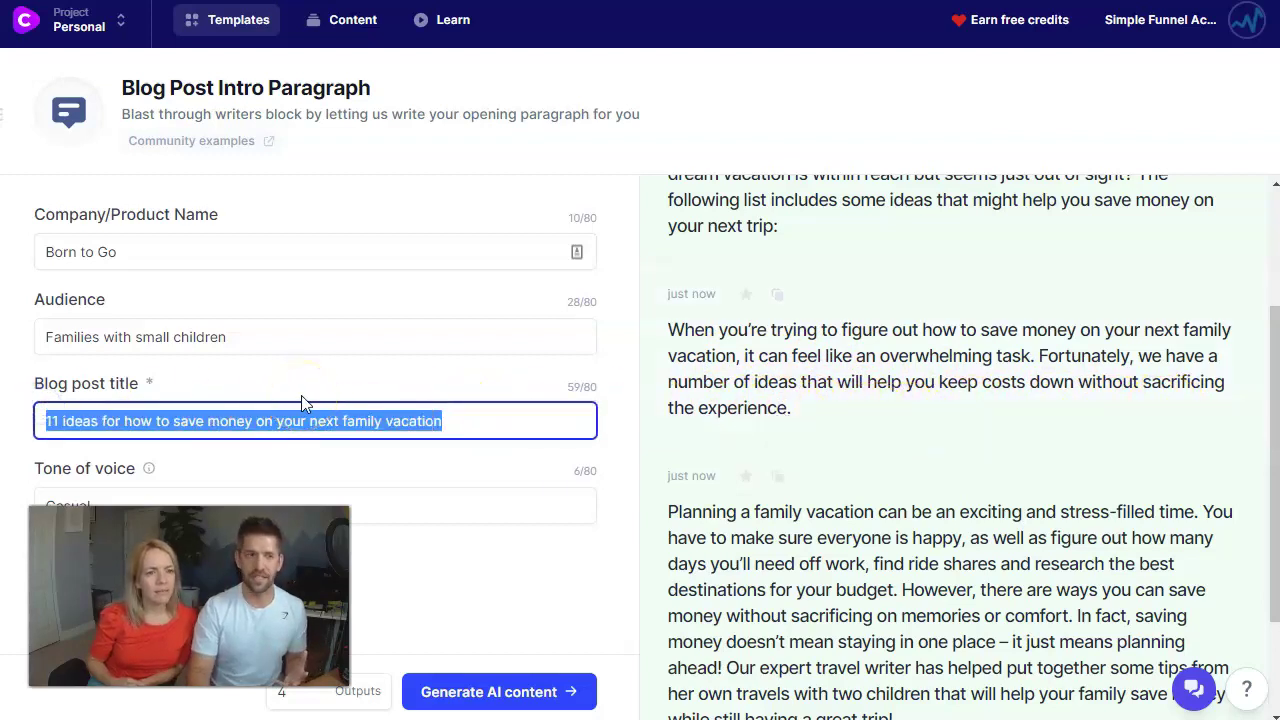
pyautogui.scroll(-3, 828, 514)
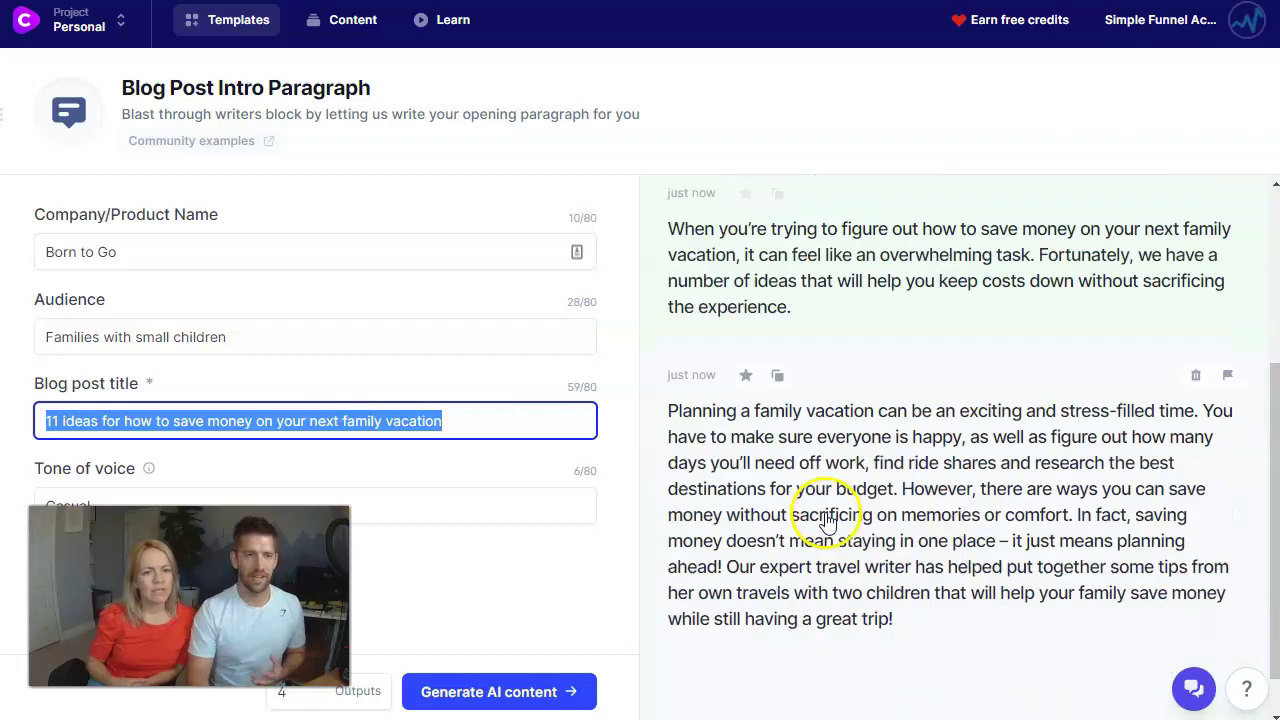
pyautogui.click(509, 394)
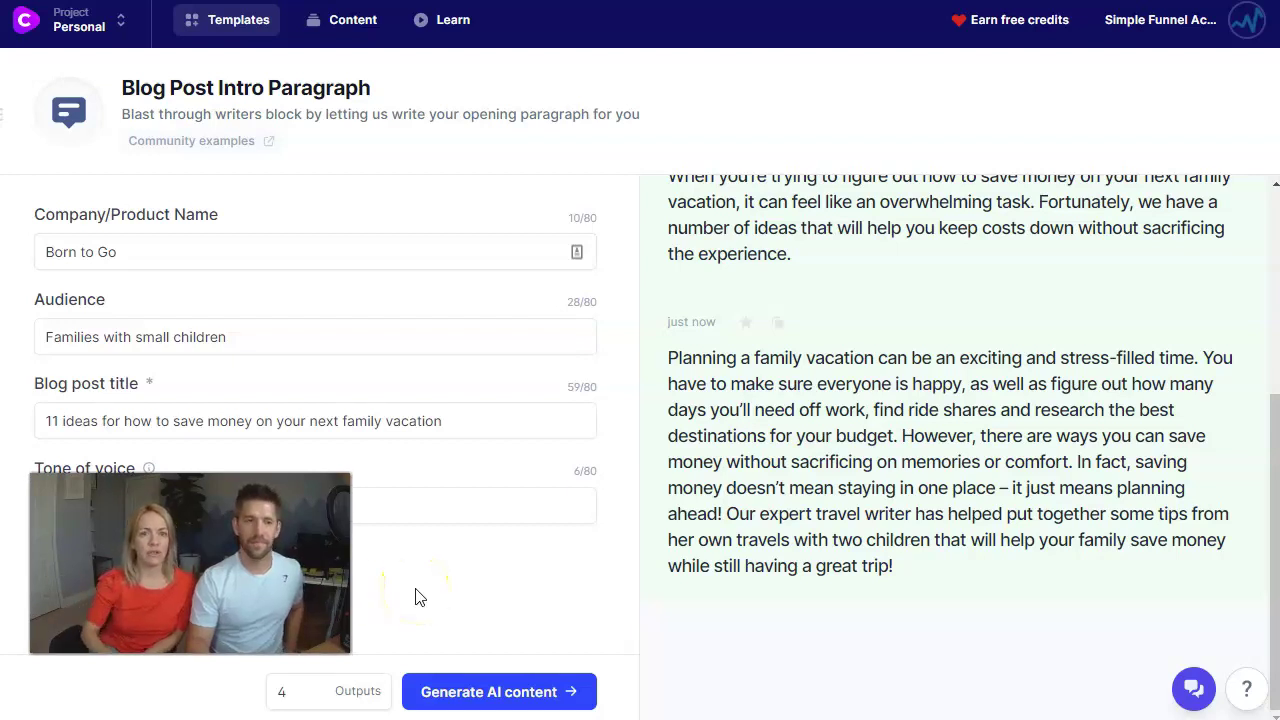
pyautogui.click(414, 592)
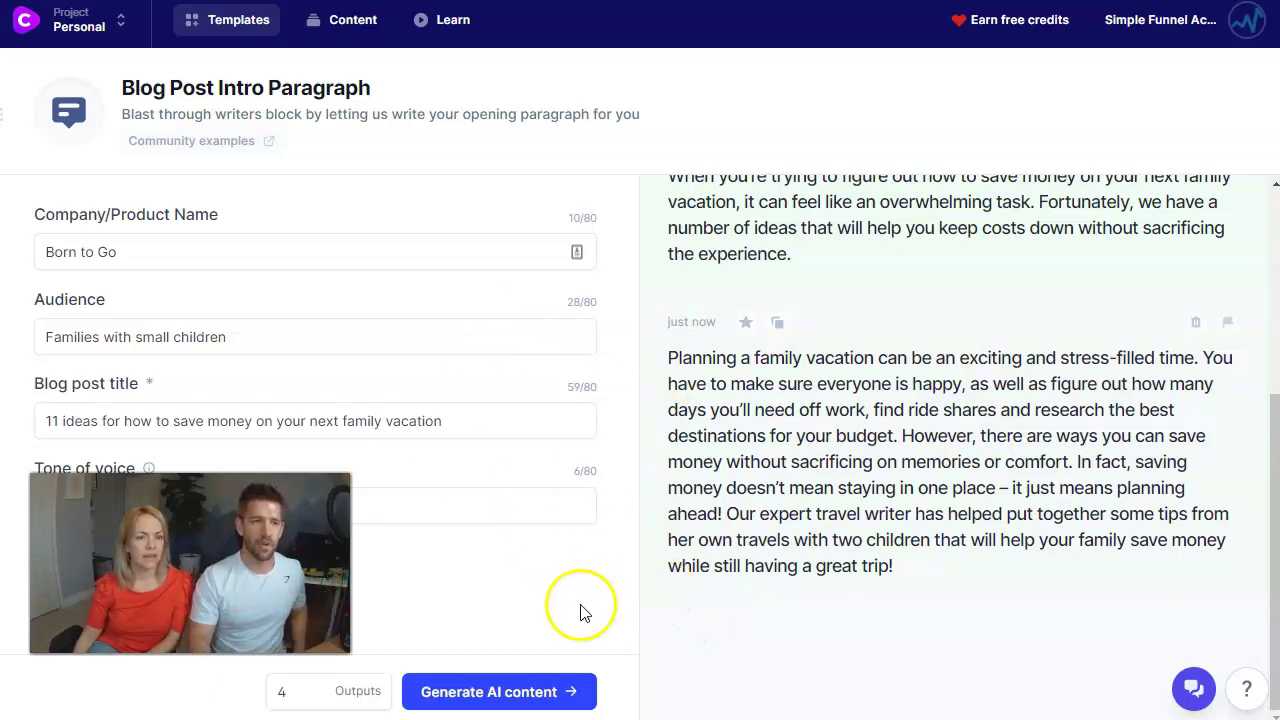
pyautogui.click(418, 651)
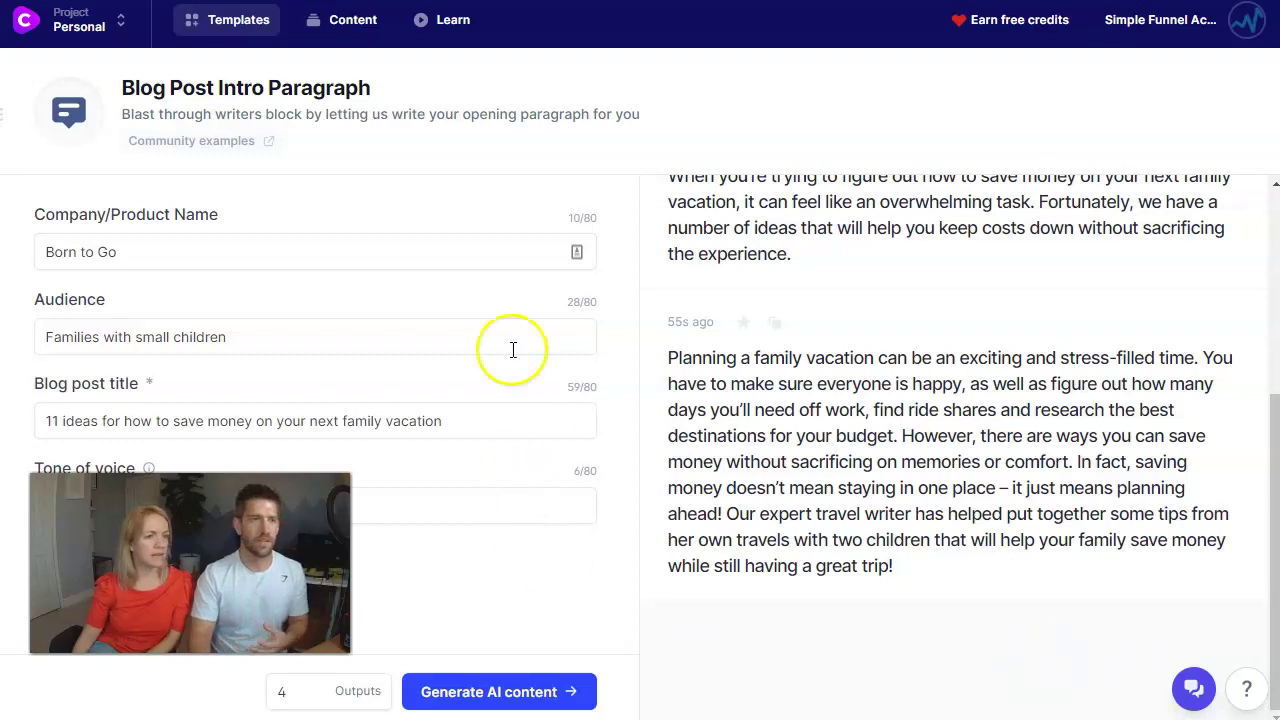
# Return to the template library and open the AIDA Framework template.
pyautogui.click(218, 20)
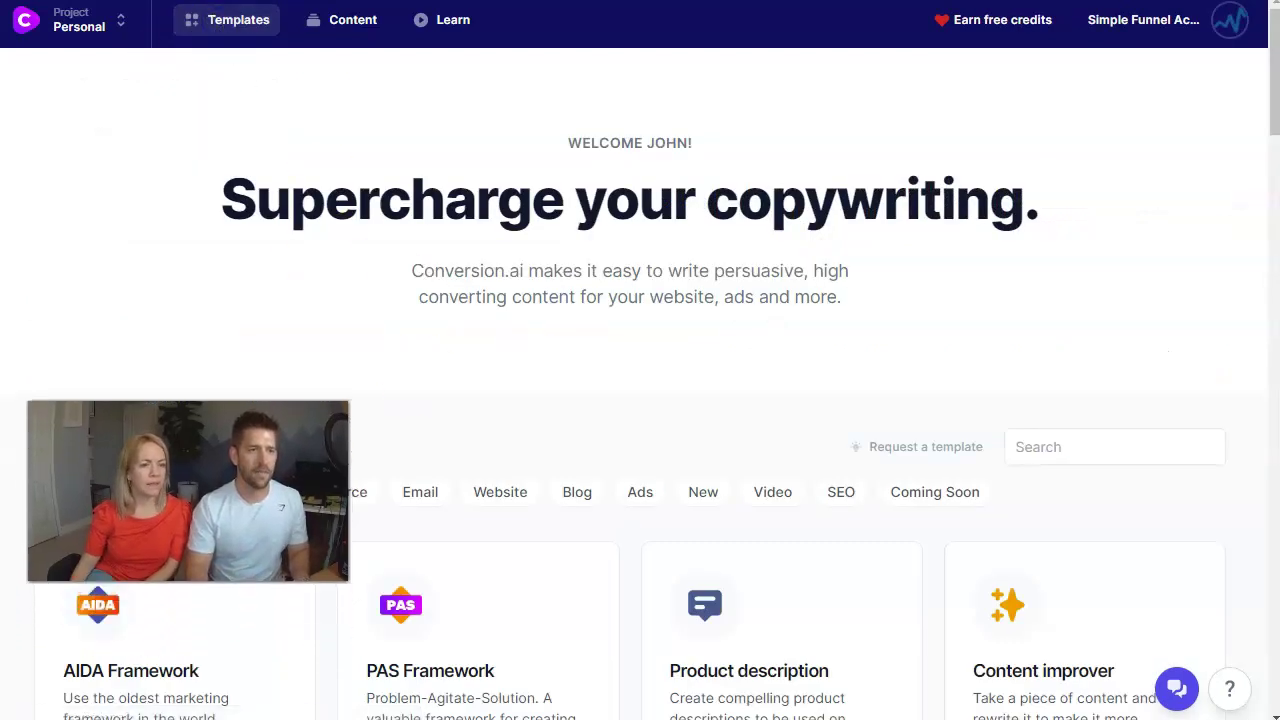
pyautogui.scroll(-2, 580, 463)
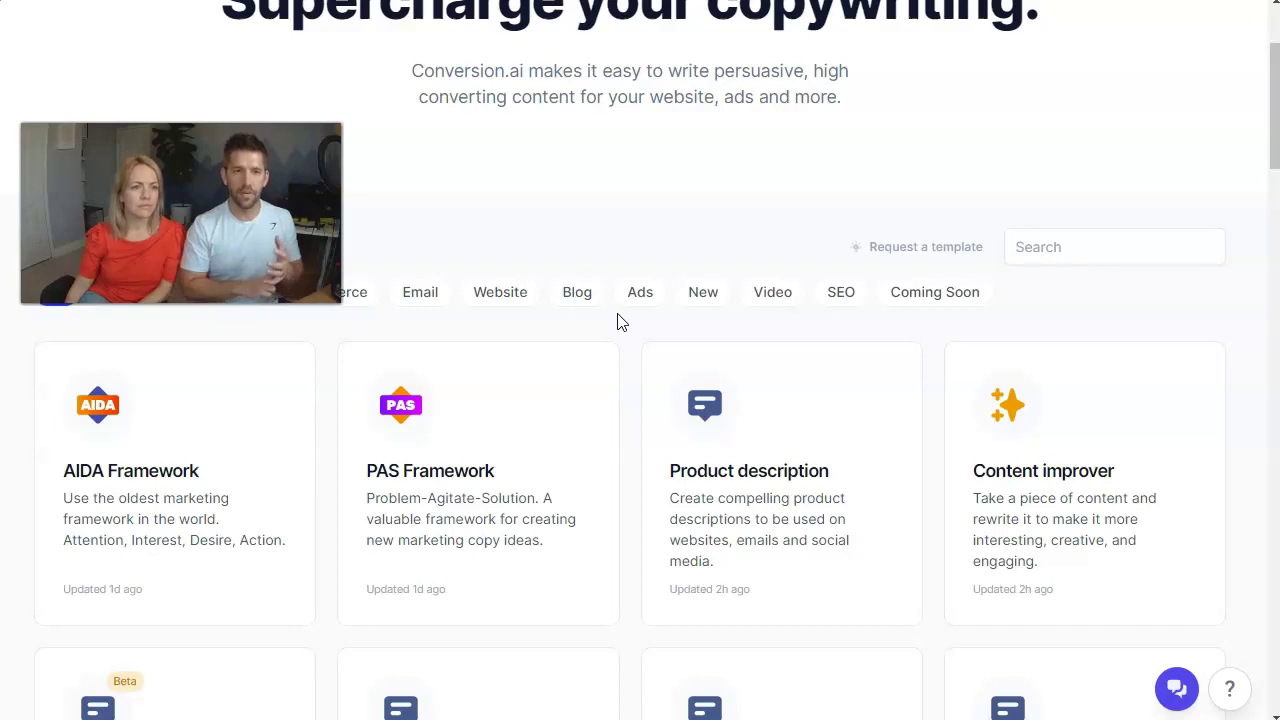
pyautogui.click(165, 466)
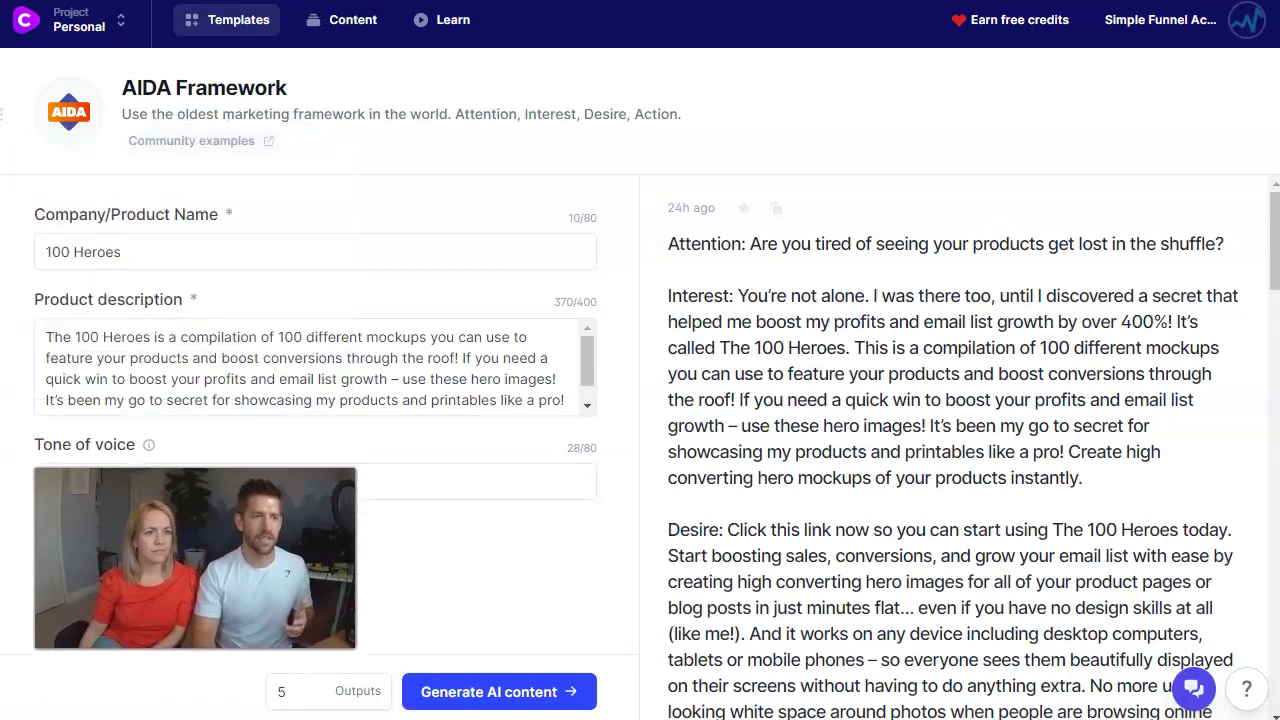
# Clear the old product description and set the company/product name to "Travel Hacking as A Family".
pyautogui.tripleClick(177, 368)
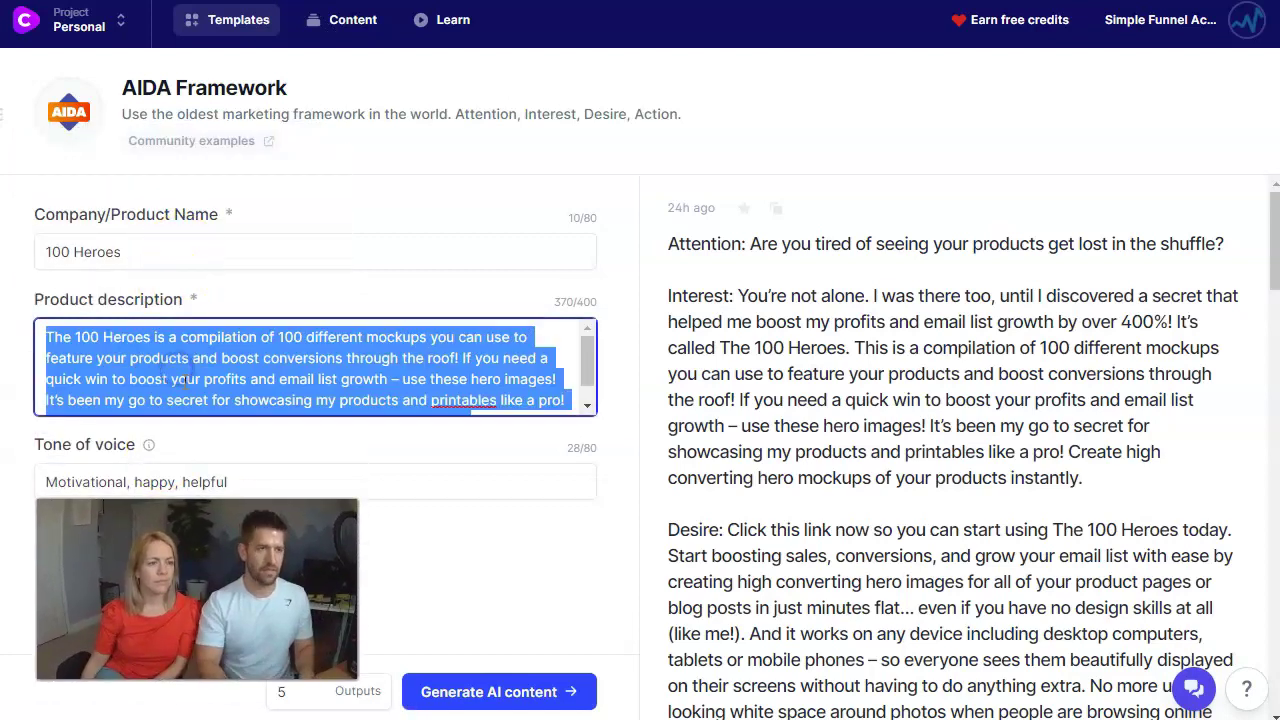
pyautogui.press('BackSpace')
pyautogui.doubleClick(156, 257)
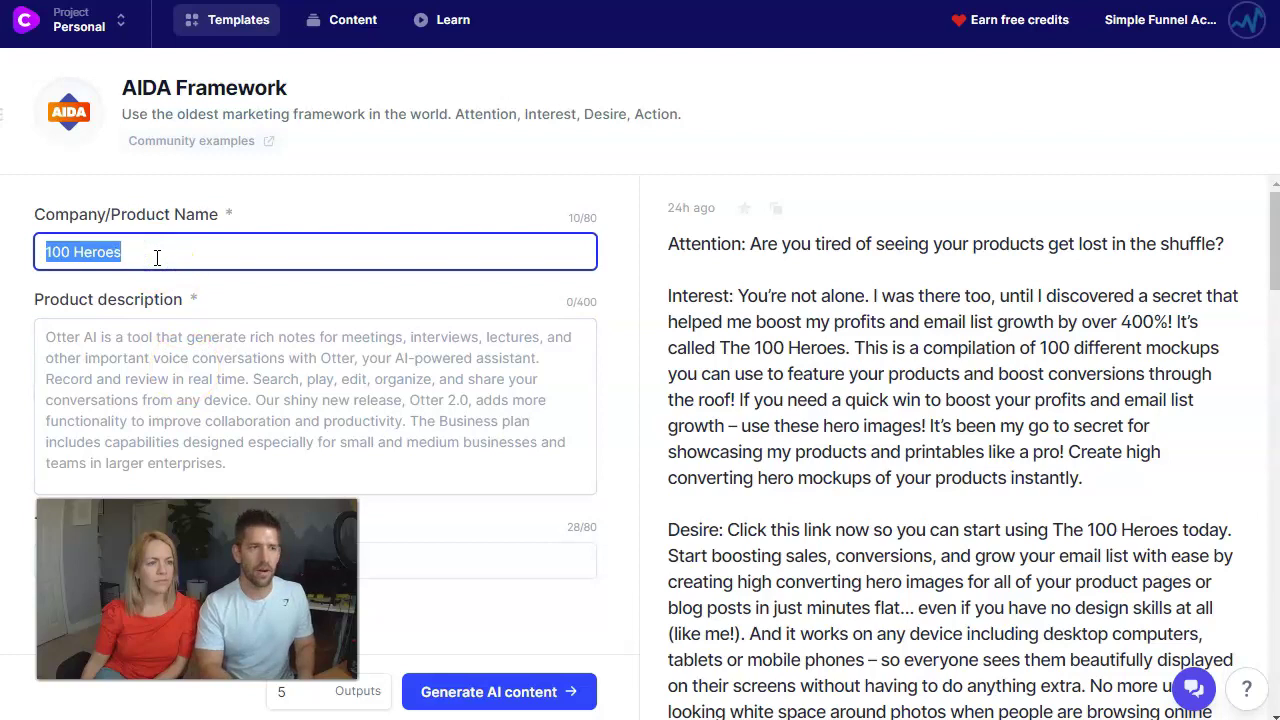
pyautogui.write('Travel Hacking as A Family')
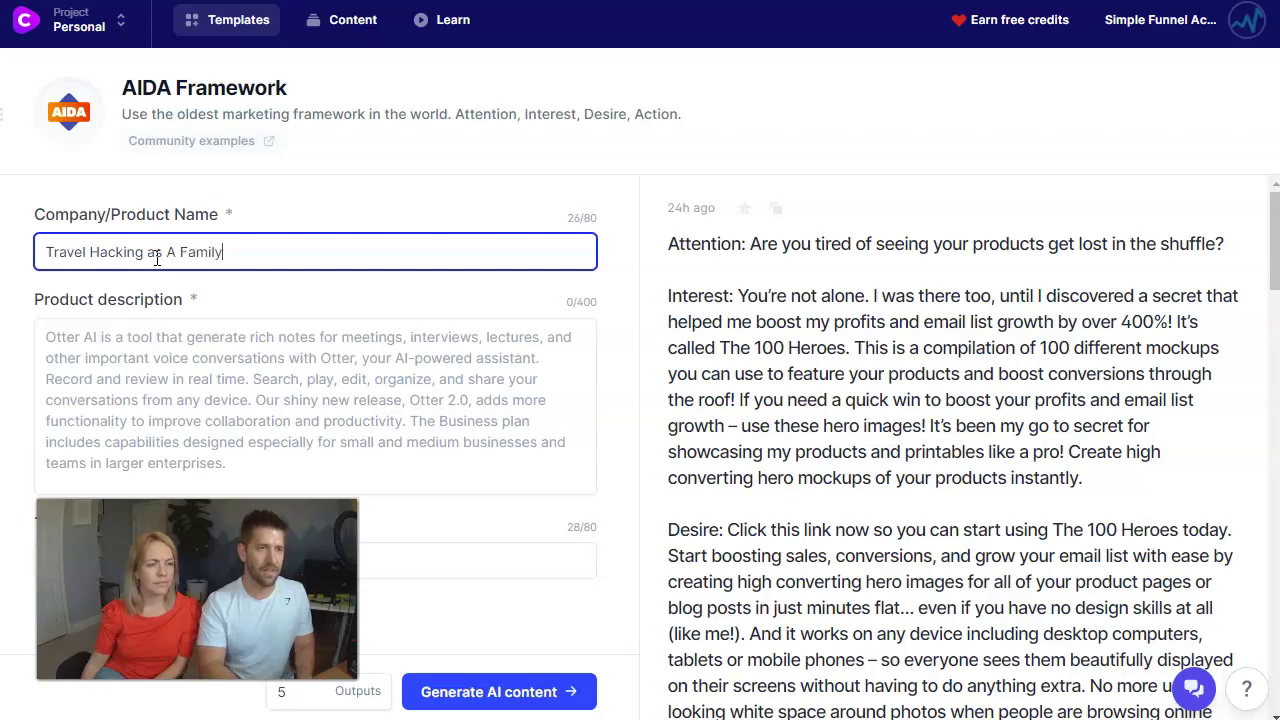
pyautogui.press('Tab')
# Begin the product description with "This course helps beginning travelers learn how to excel as a".
pyautogui.click(214, 357)
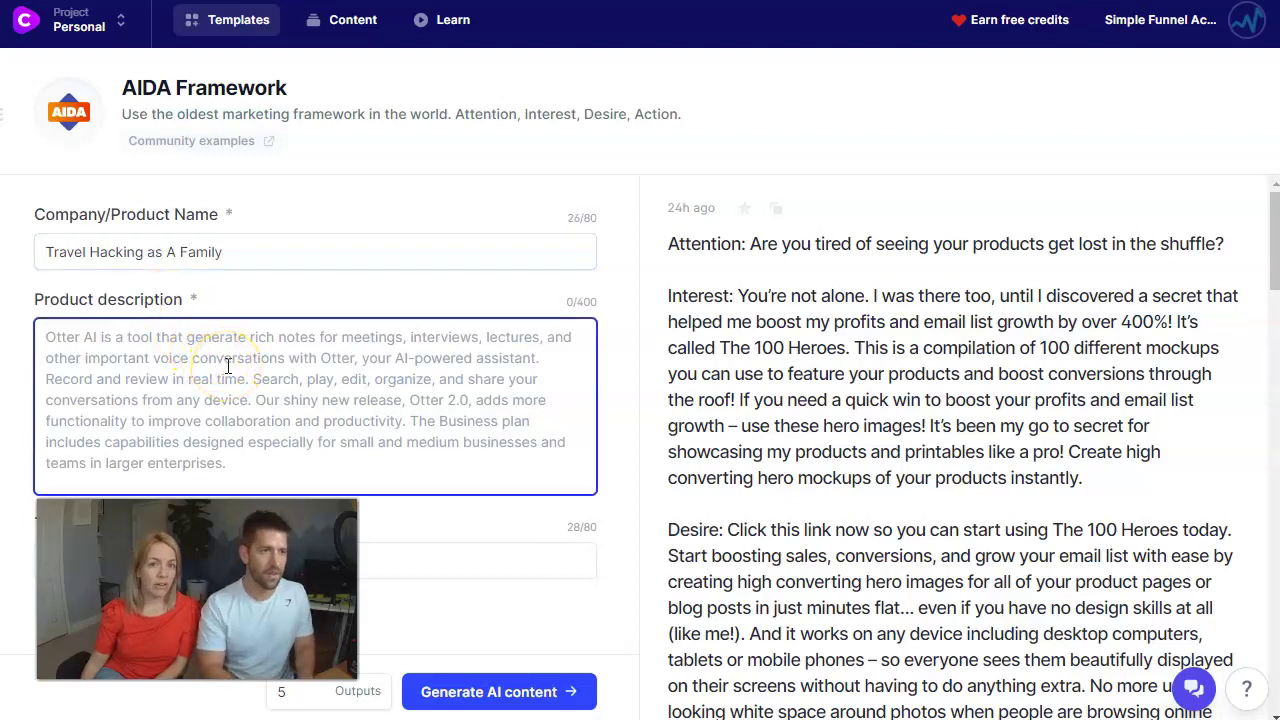
pyautogui.write('This course')
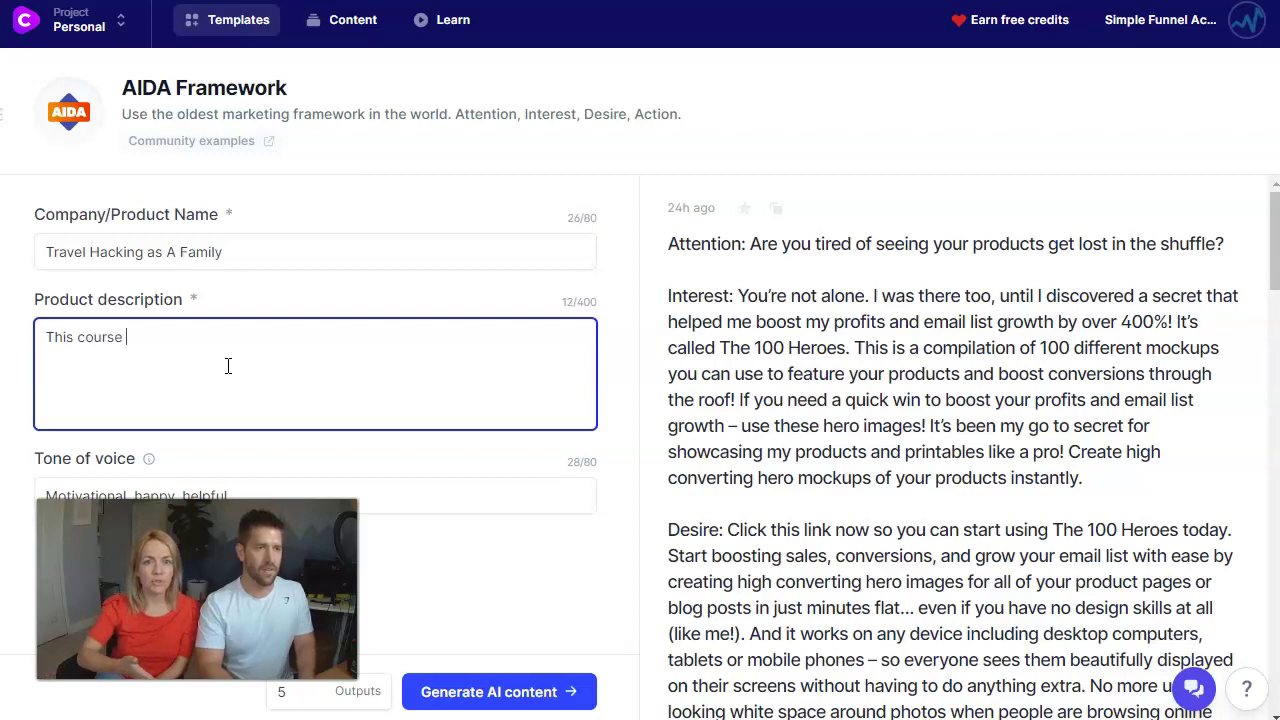
pyautogui.press('BackSpace')
pyautogui.press('BackSpace')
pyautogui.press('BackSpace')
pyautogui.press('BackSpace')
pyautogui.press('BackSpace')
pyautogui.press('BackSpace')
pyautogui.press('BackSpace')
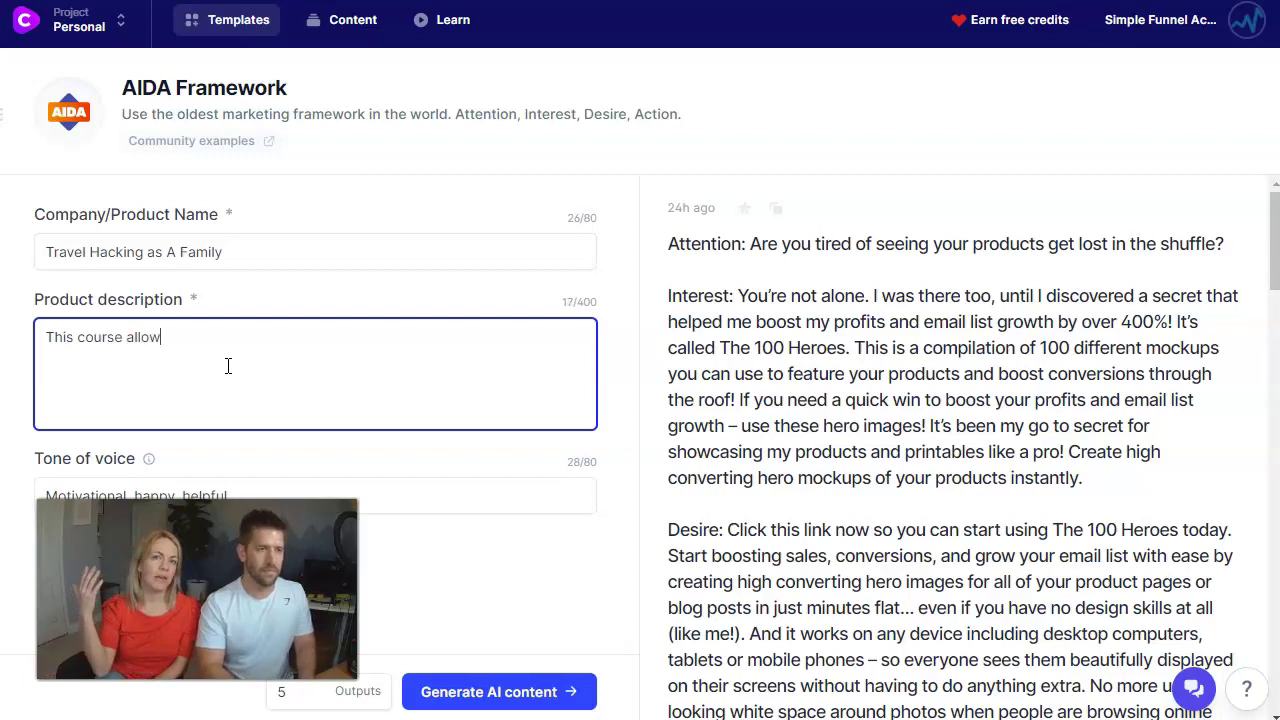
pyautogui.write('helps beginning travelers learn how to excel as a')
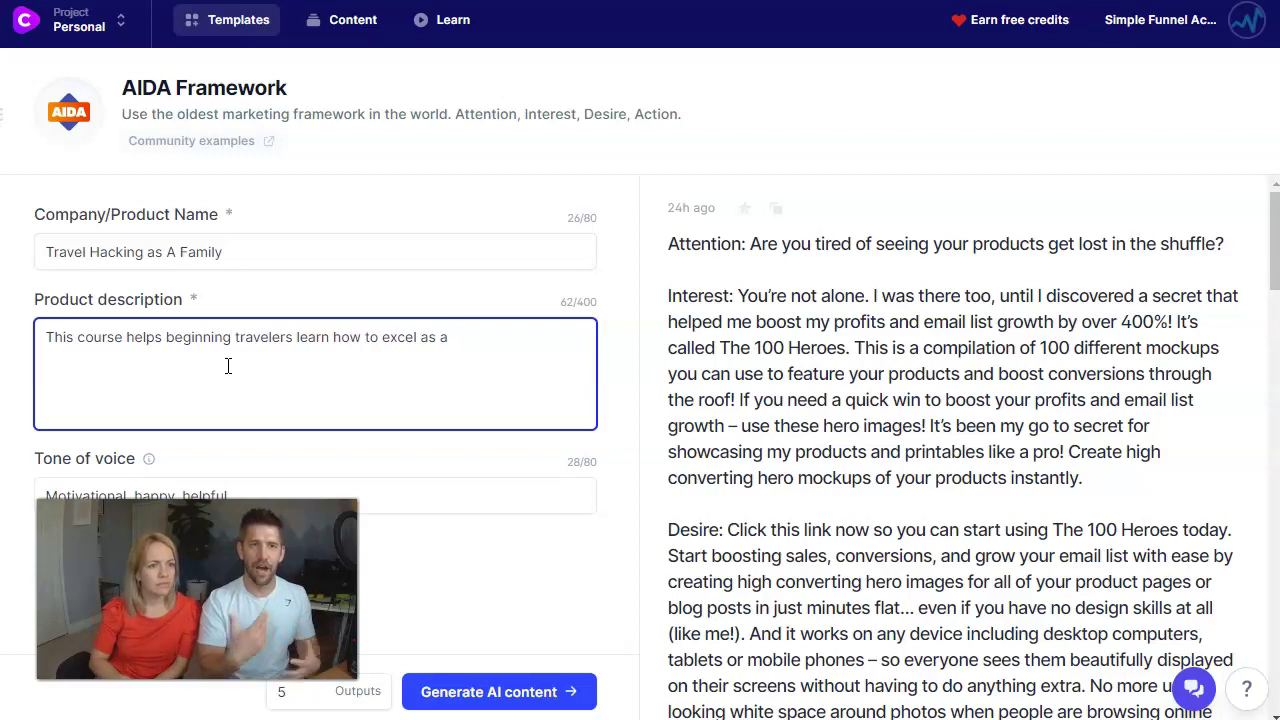
# Complete the description with "travelling family." and a sentence on 12 modules, weekly instructor access, selecting the right RV, planning the itinerary and saving money.
pyautogui.doubleClick(583, 303)
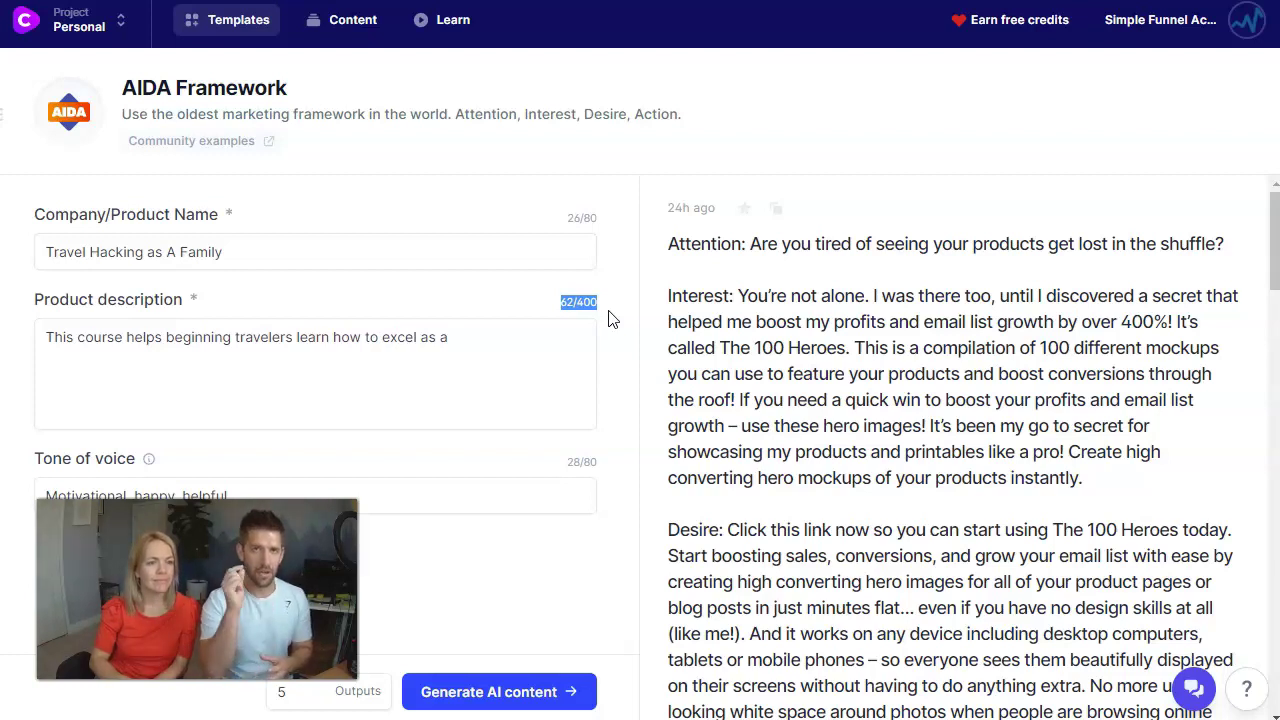
pyautogui.click(543, 354)
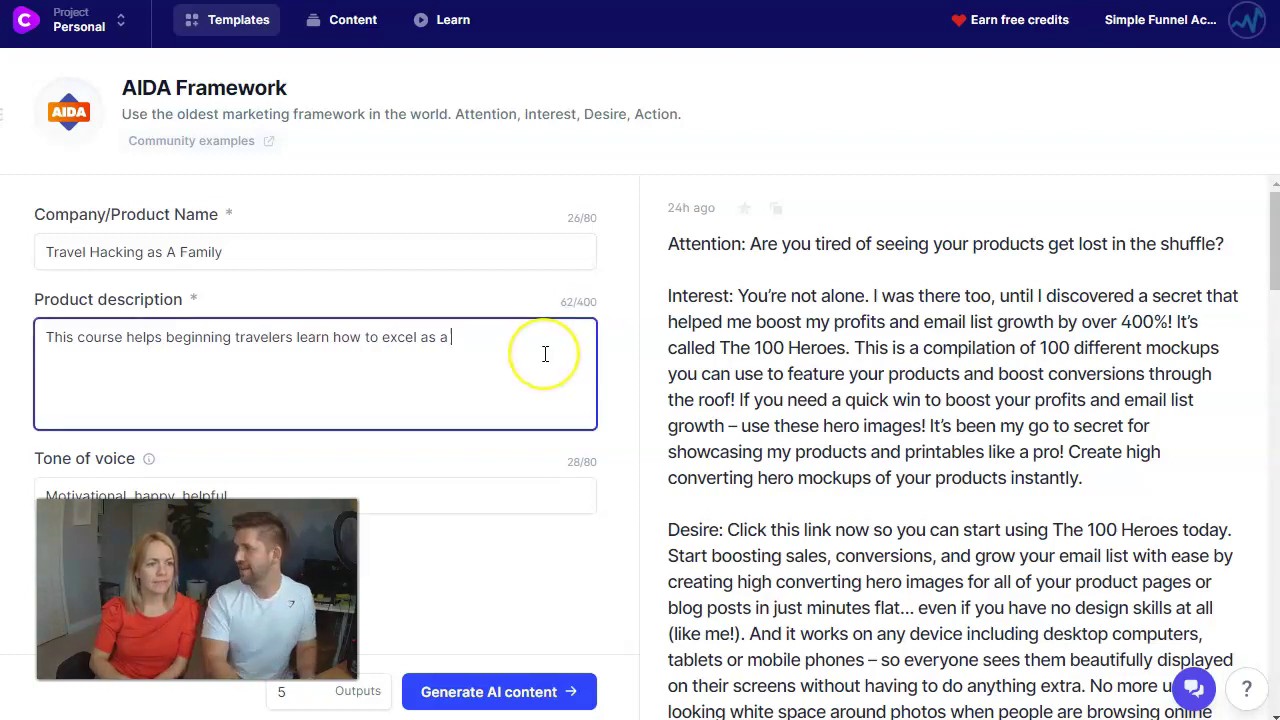
pyautogui.write('travelling family. With 12 modules and access to the instructors every week, you will truly learn how to select the right RV for yo')
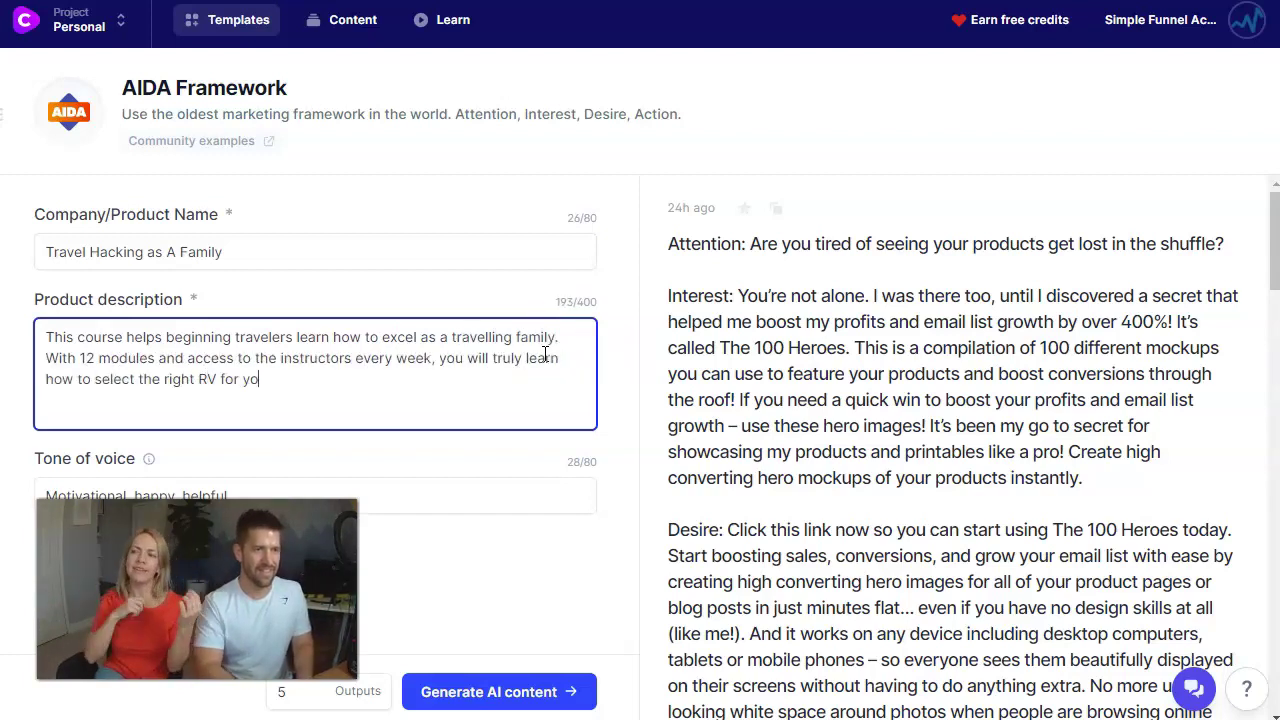
pyautogui.write(' to save money.')
pyautogui.click(486, 451)
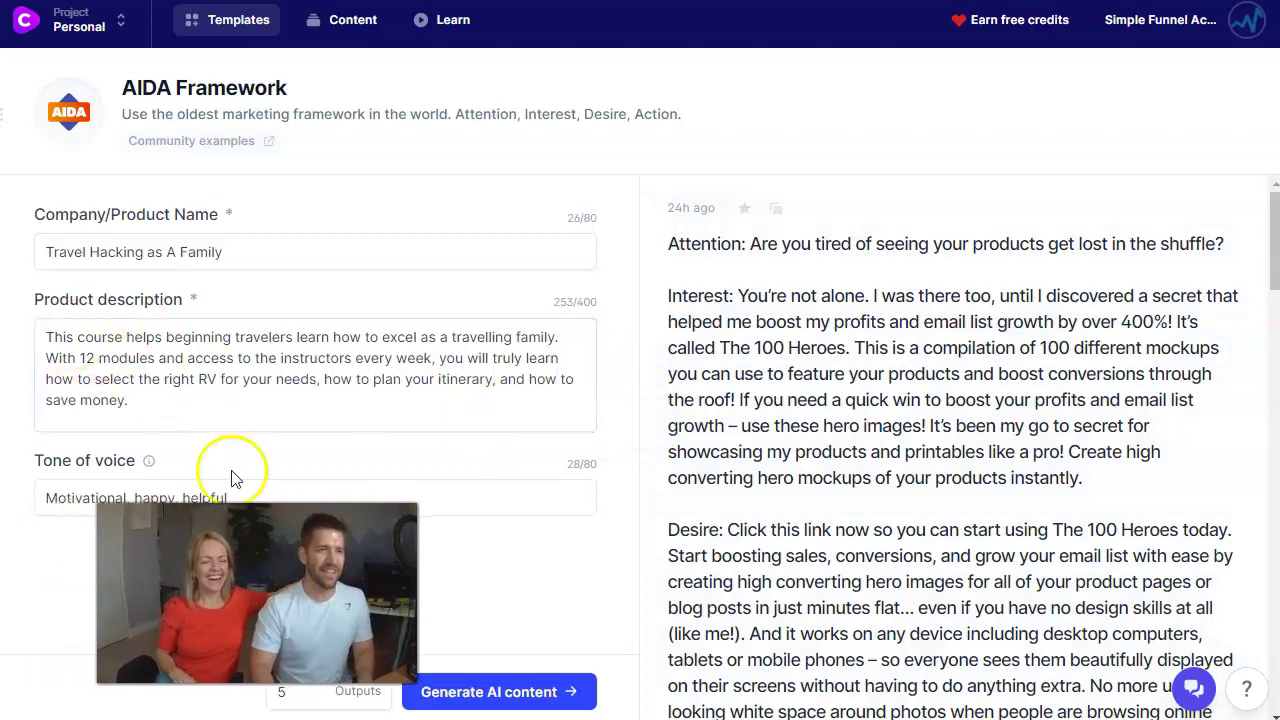
# Set the tone of voice to "Motivational" and generate 4 AIDA outputs.
pyautogui.tripleClick(267, 497)
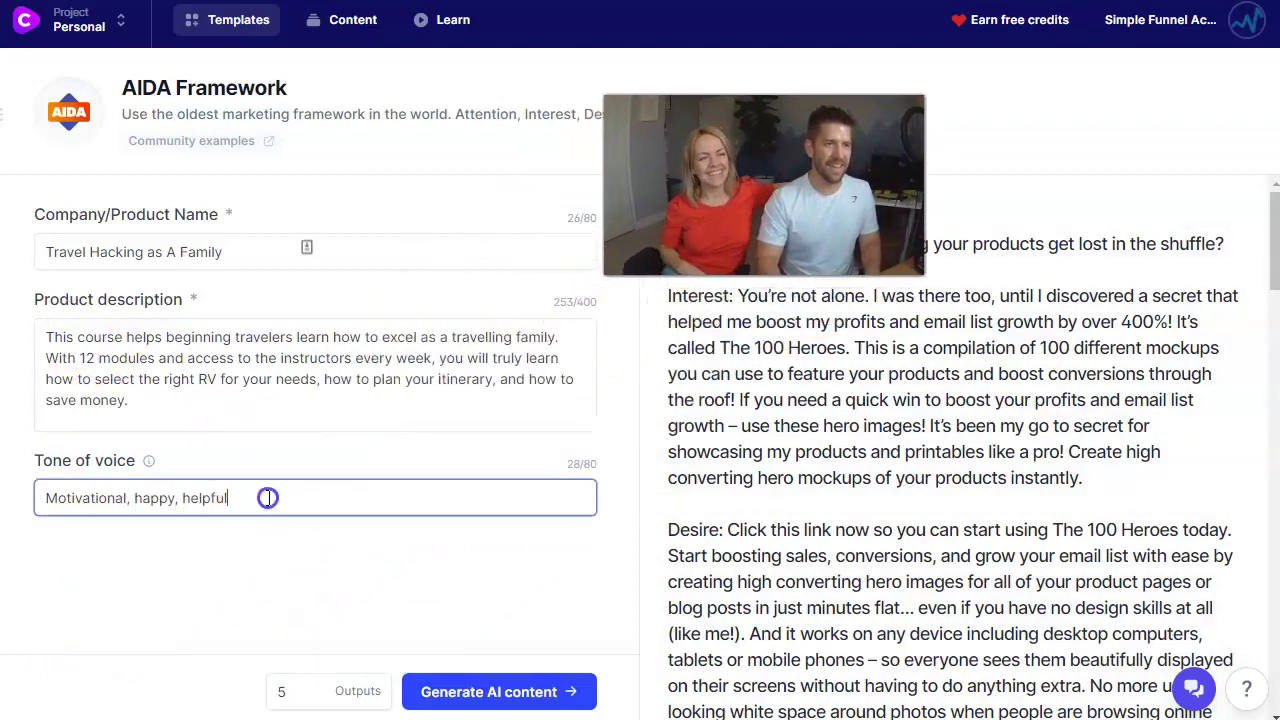
pyautogui.write('Motivational')
pyautogui.click(297, 549)
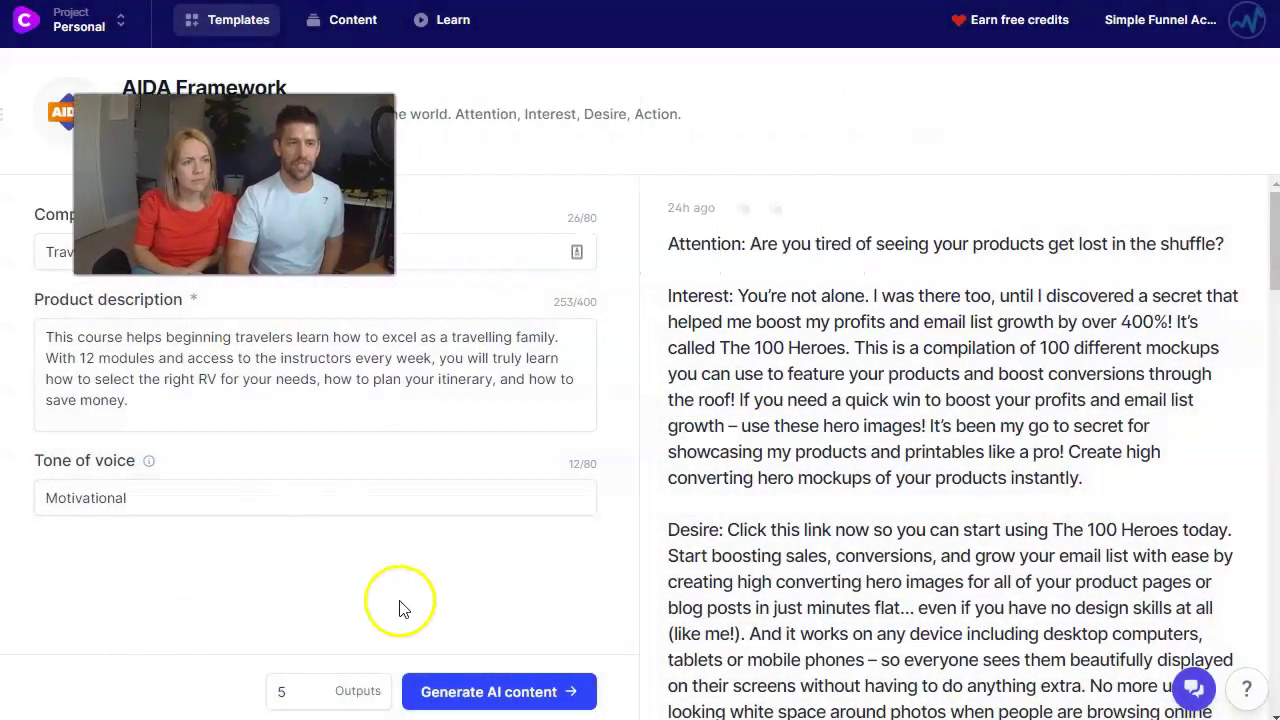
pyautogui.click(313, 697)
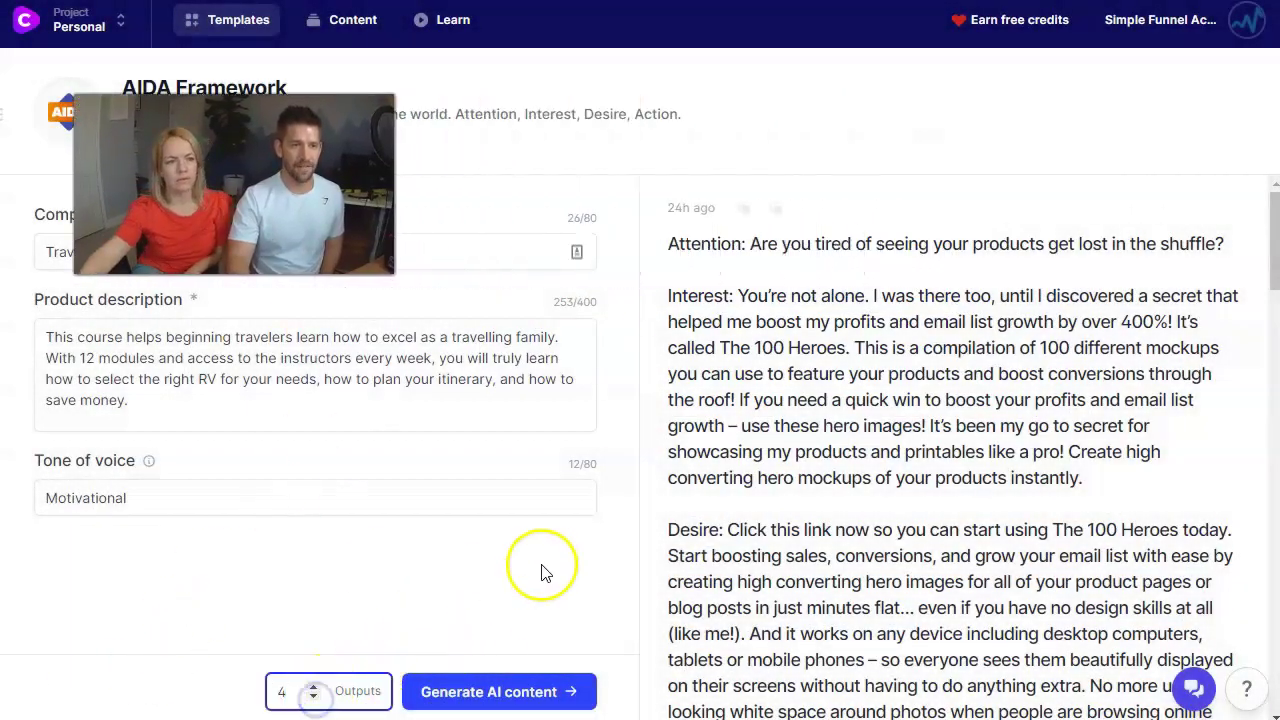
pyautogui.click(491, 688)
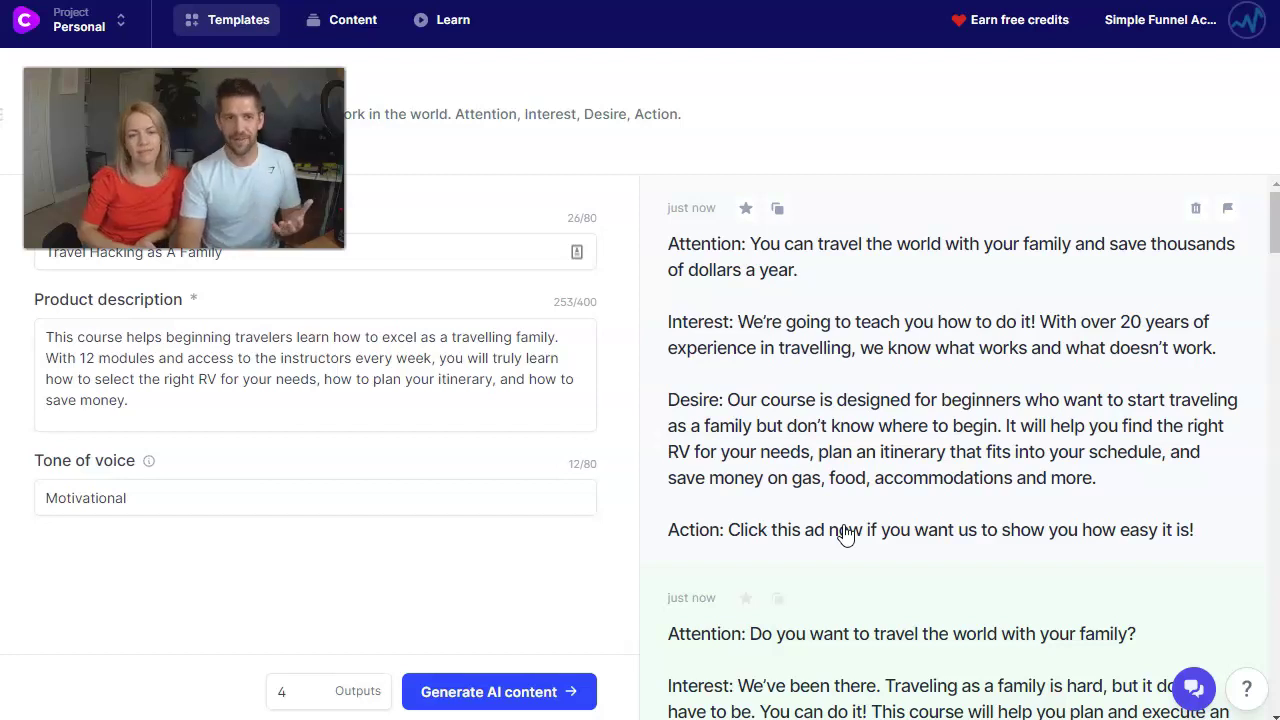
# Read through the generated AIDA outputs for the family travel course, comparing their Attention, Interest, Desire and Action parts.
pyautogui.scroll(-10, 846, 535)
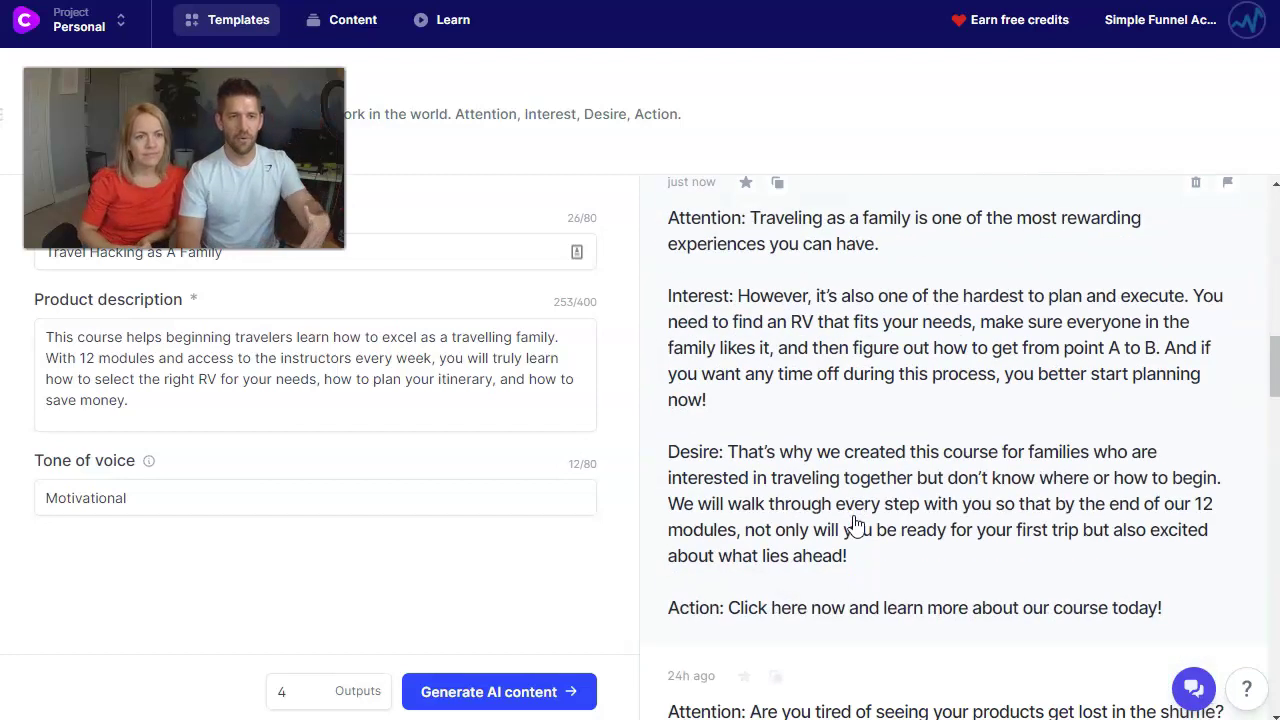
pyautogui.scroll(-2, 857, 523)
pyautogui.scroll(2, 857, 523)
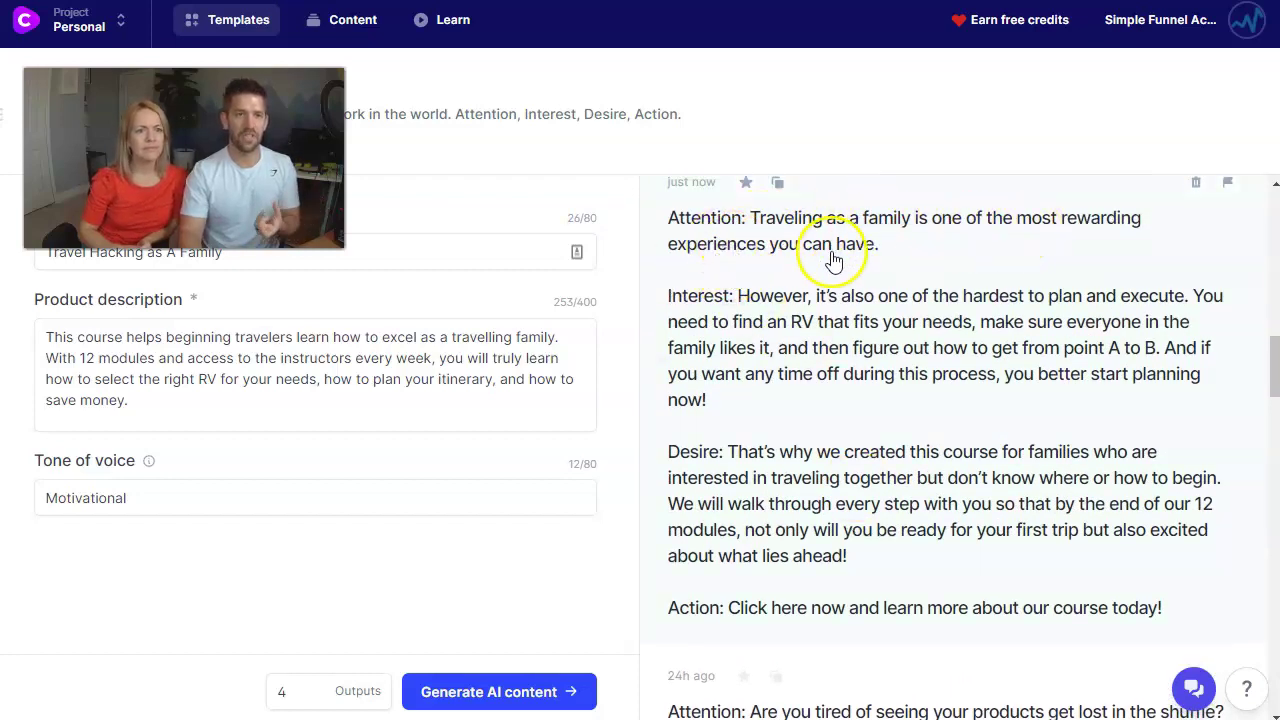
pyautogui.scroll(3, 860, 258)
pyautogui.scroll(-7, 860, 258)
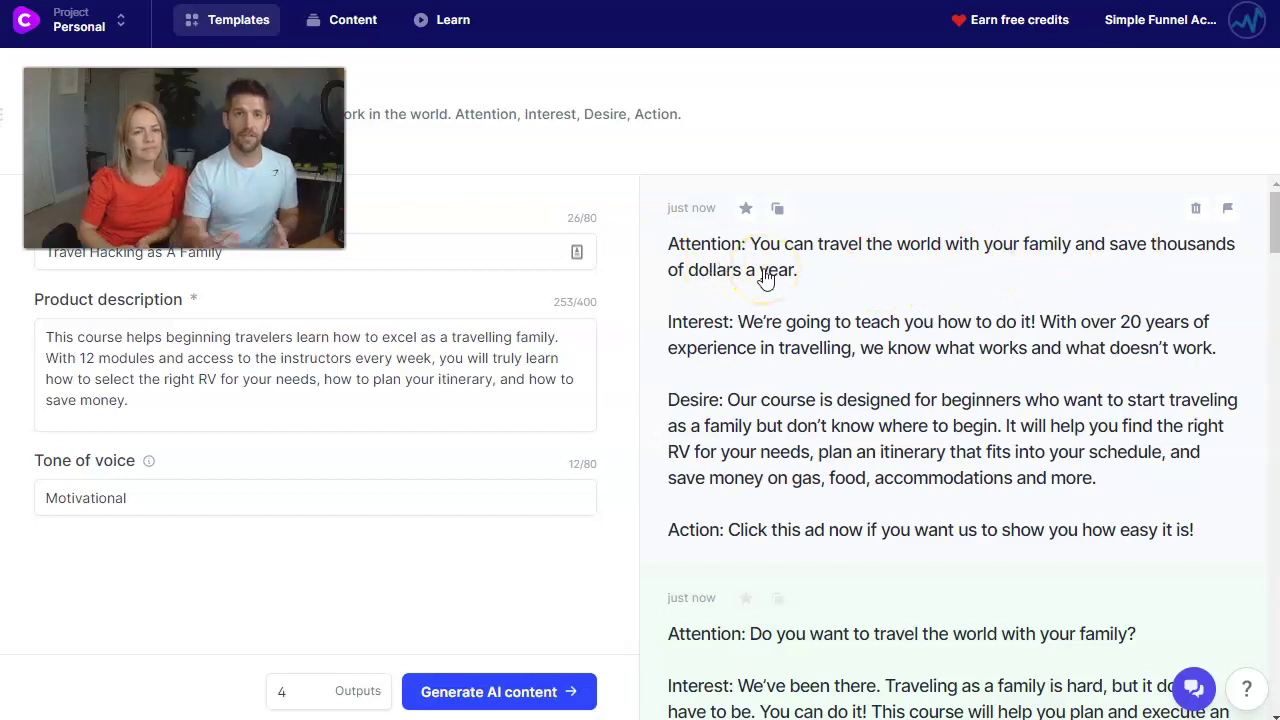
pyautogui.scroll(-7, 777, 383)
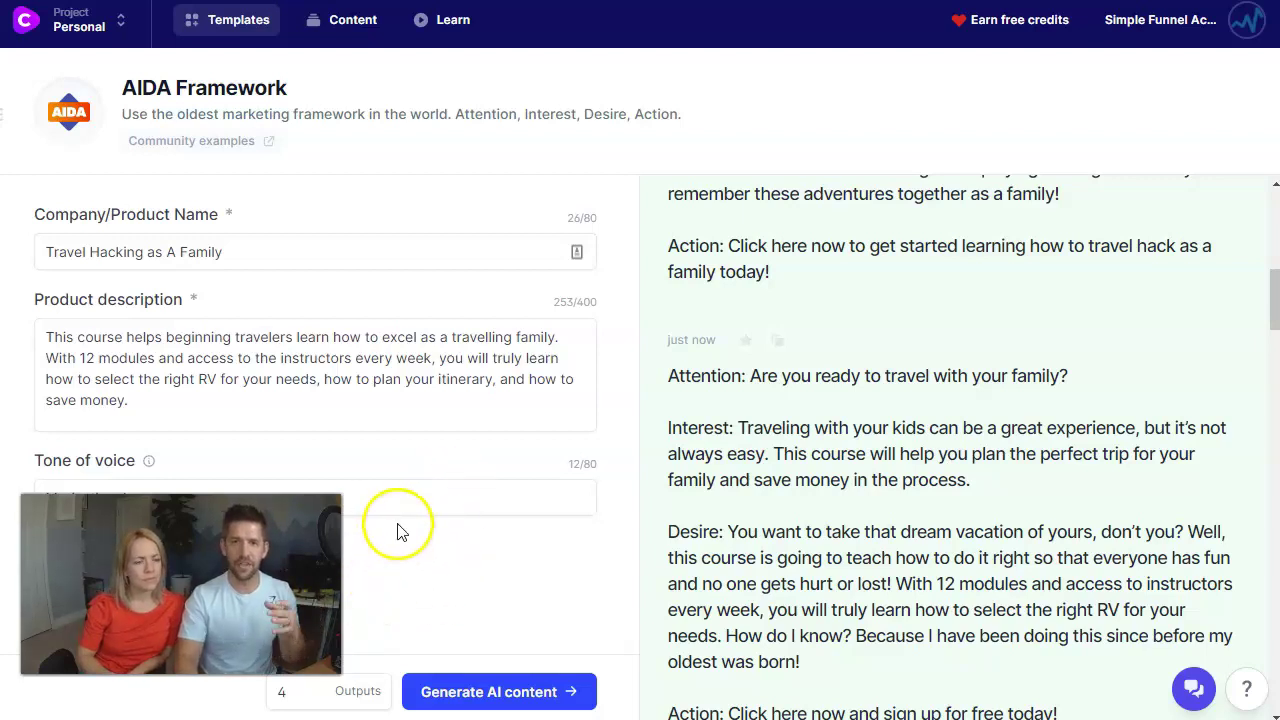
# Open the Content improver template and examine its content field and character limit.
pyautogui.click(214, 24)
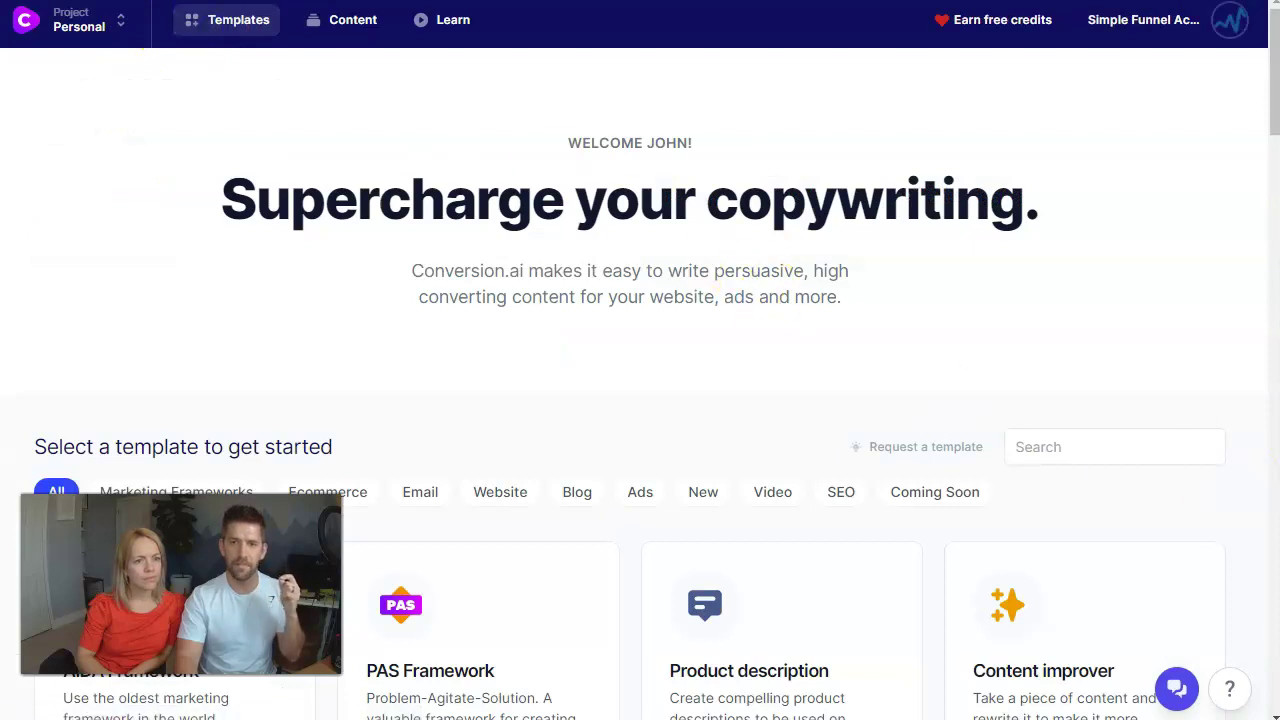
pyautogui.scroll(-4, 443, 314)
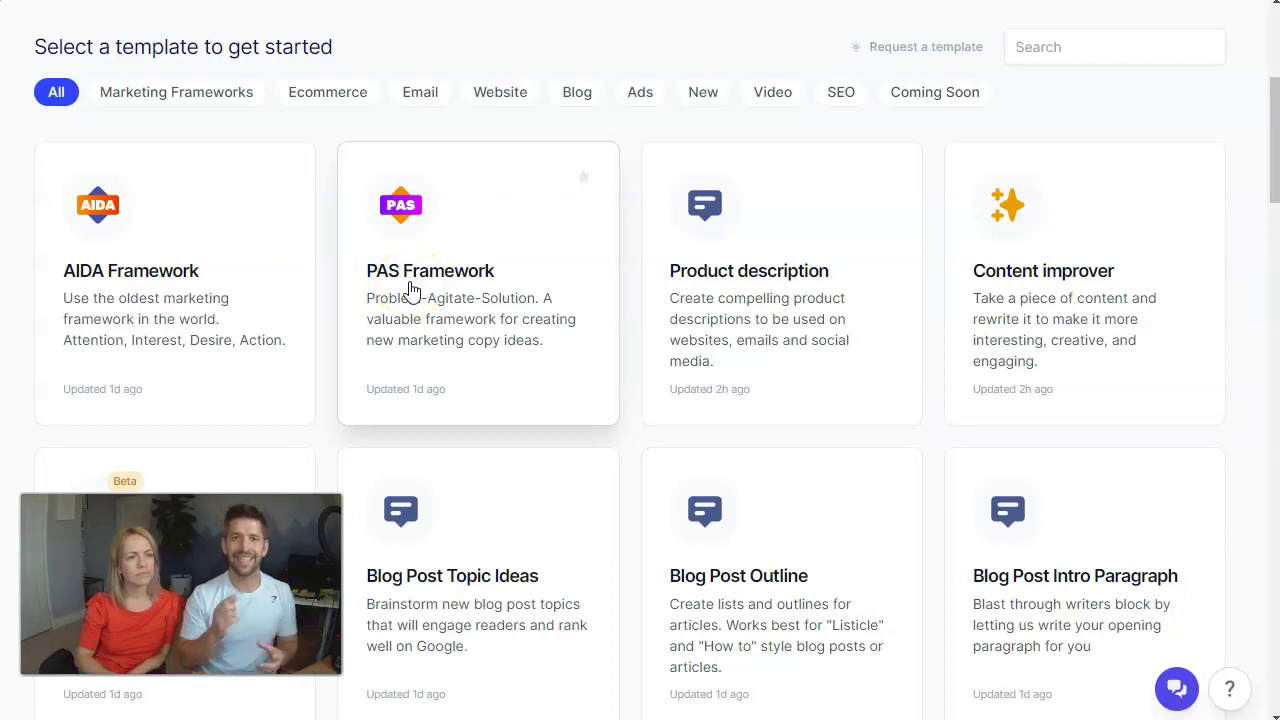
pyautogui.click(1114, 317)
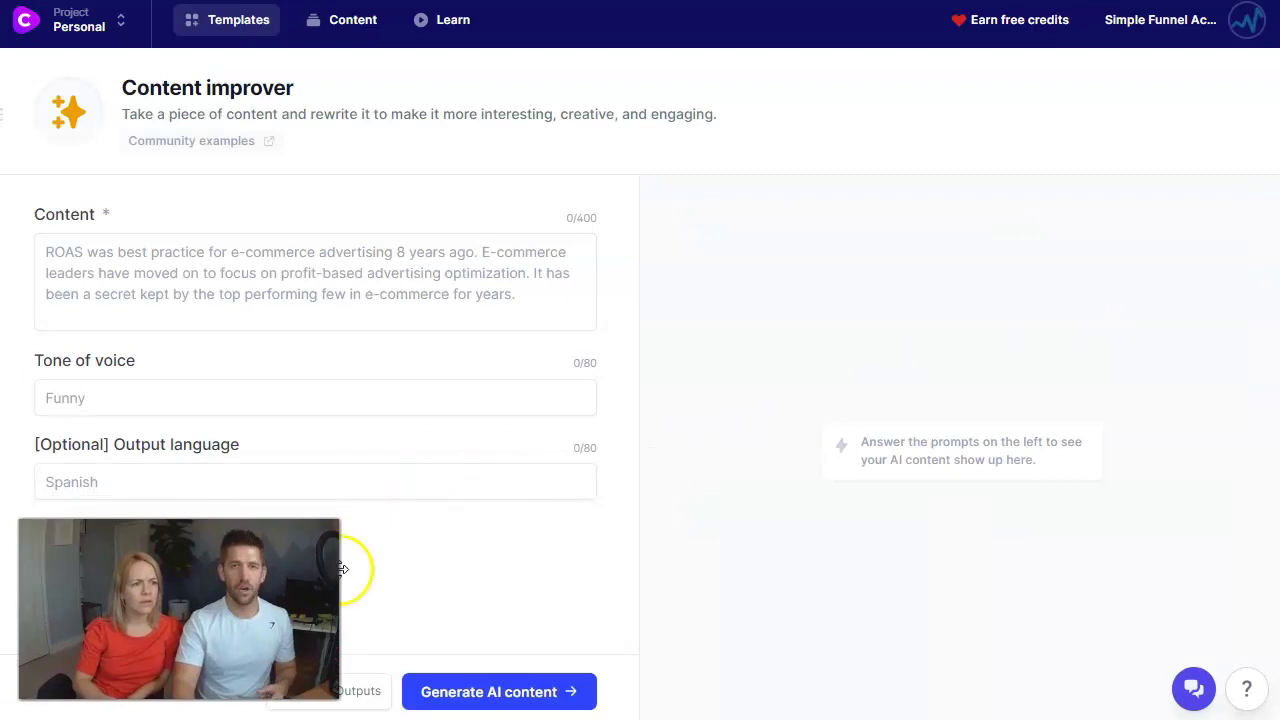
pyautogui.click(251, 277)
pyautogui.moveTo(571, 216); pyautogui.dragTo(610, 220)
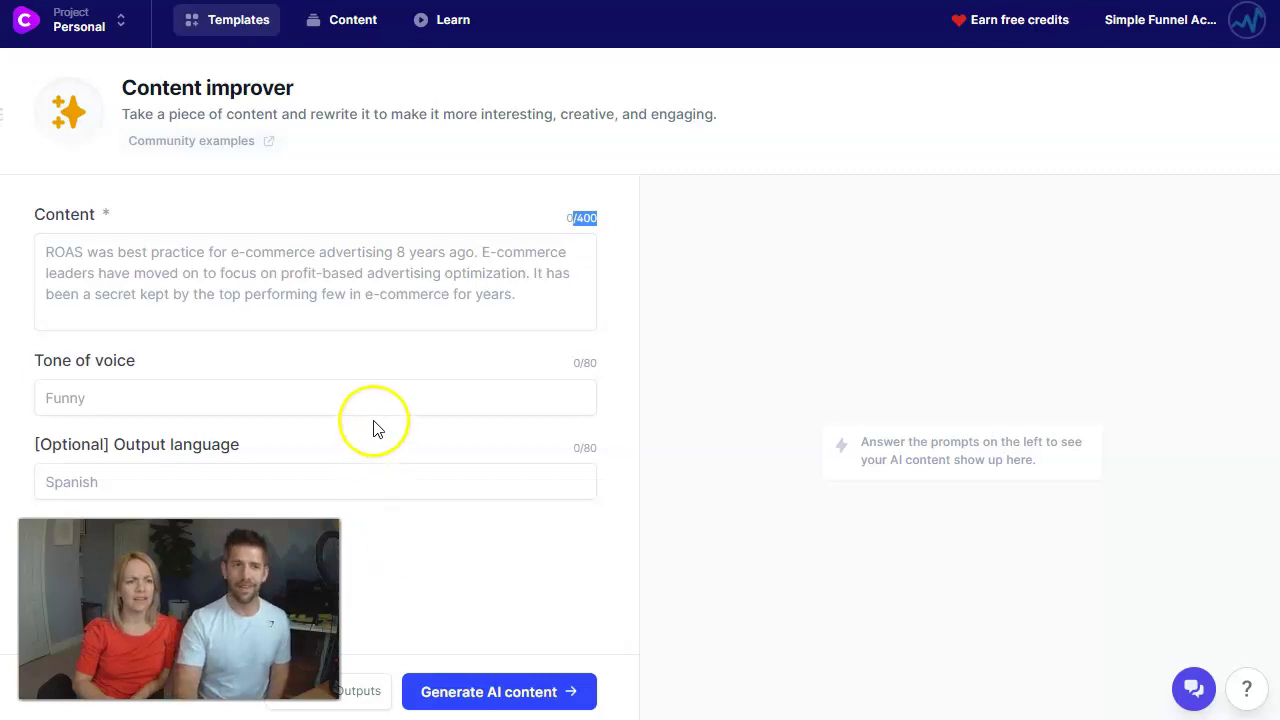
pyautogui.click(395, 205)
# Return to the template library and browse the available blog, ad, Amazon, social media and video templates.
pyautogui.click(228, 28)
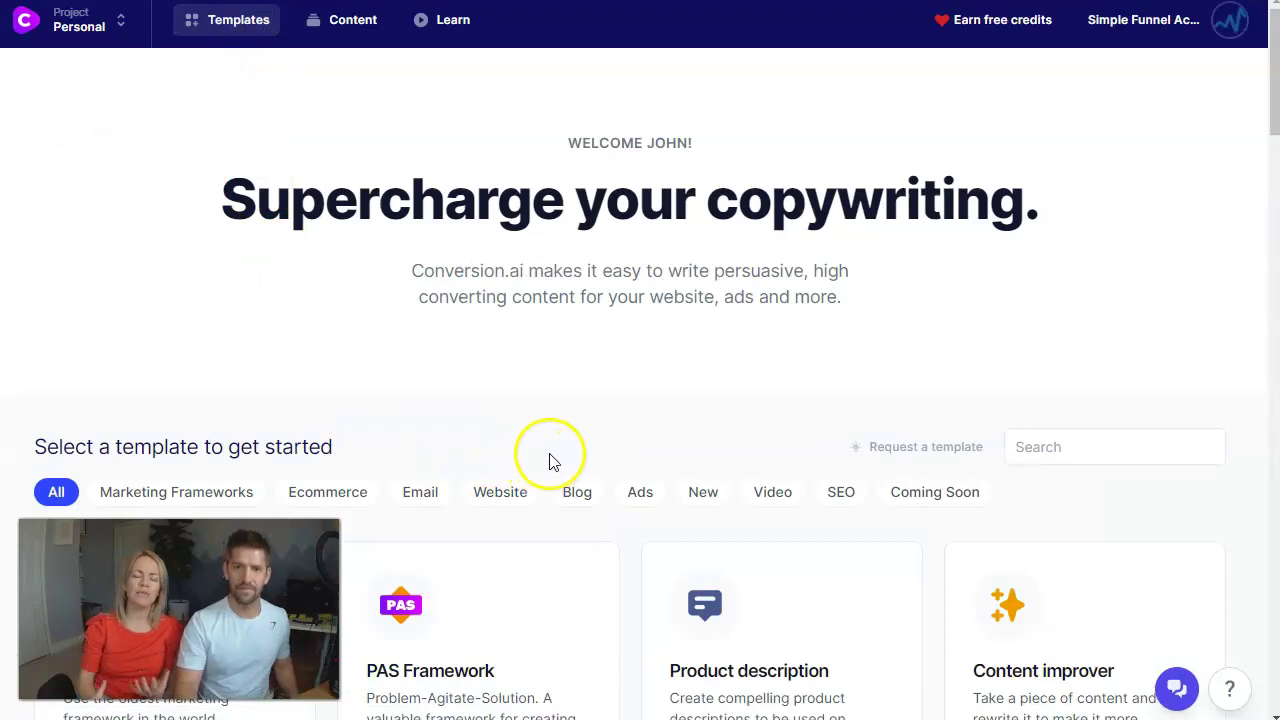
pyautogui.scroll(-1, 564, 444)
pyautogui.scroll(-5, 564, 444)
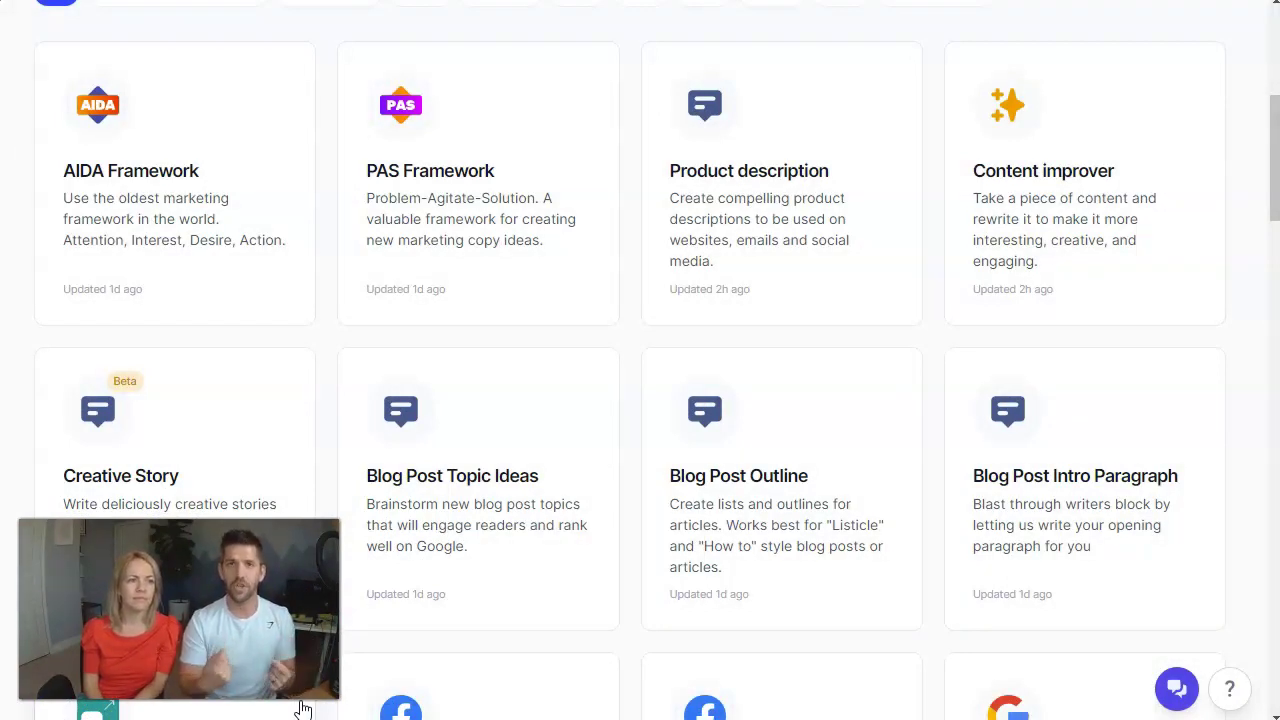
pyautogui.scroll(-6, 562, 497)
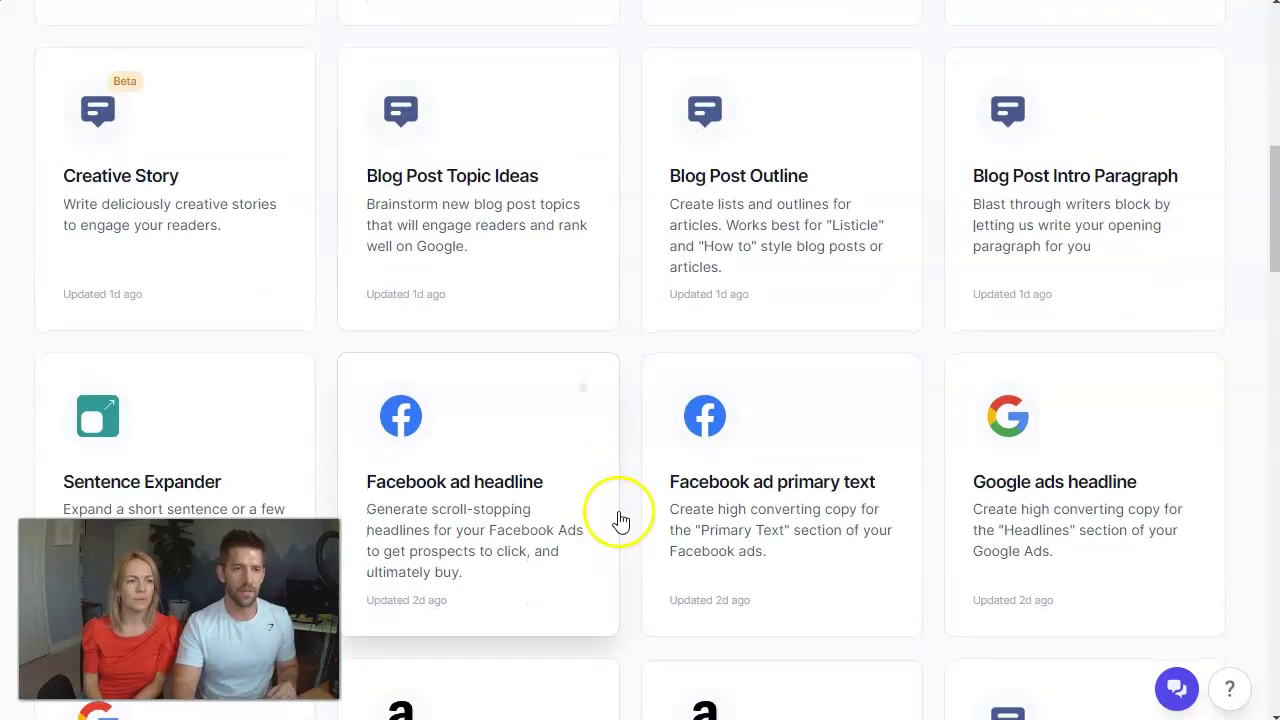
pyautogui.scroll(-1, 635, 497)
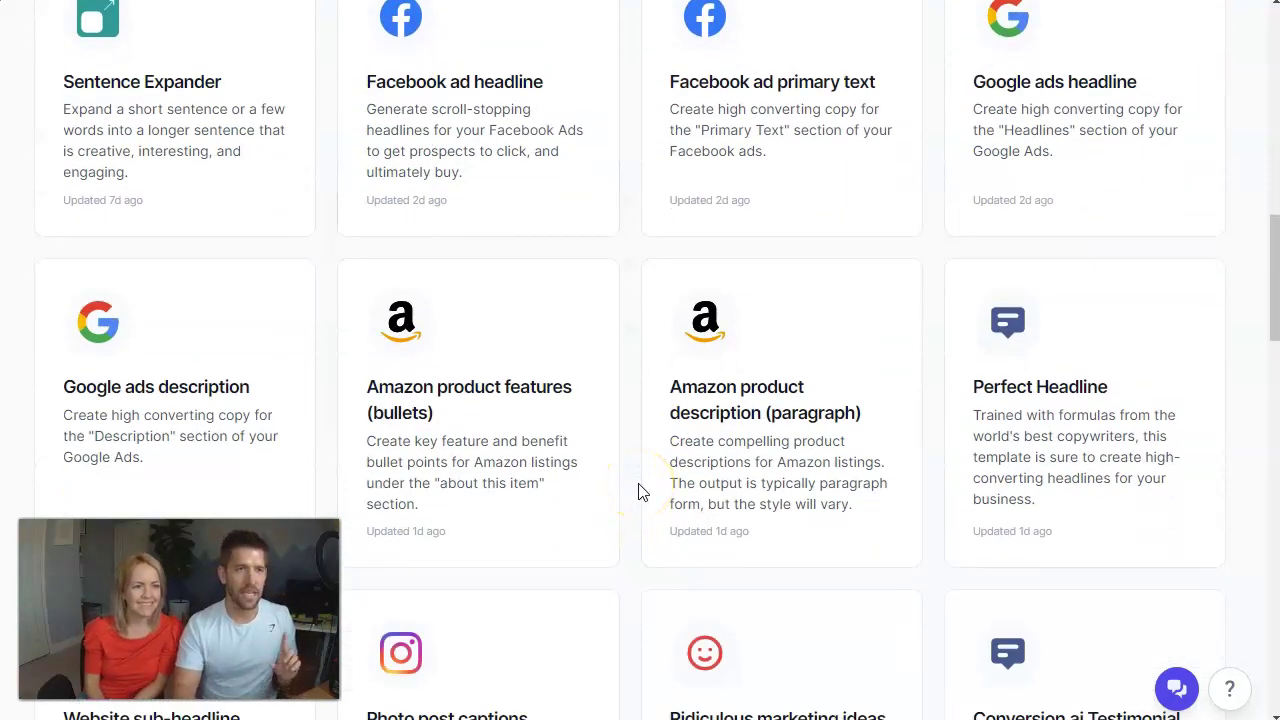
pyautogui.scroll(-4, 642, 492)
pyautogui.scroll(-3, 641, 492)
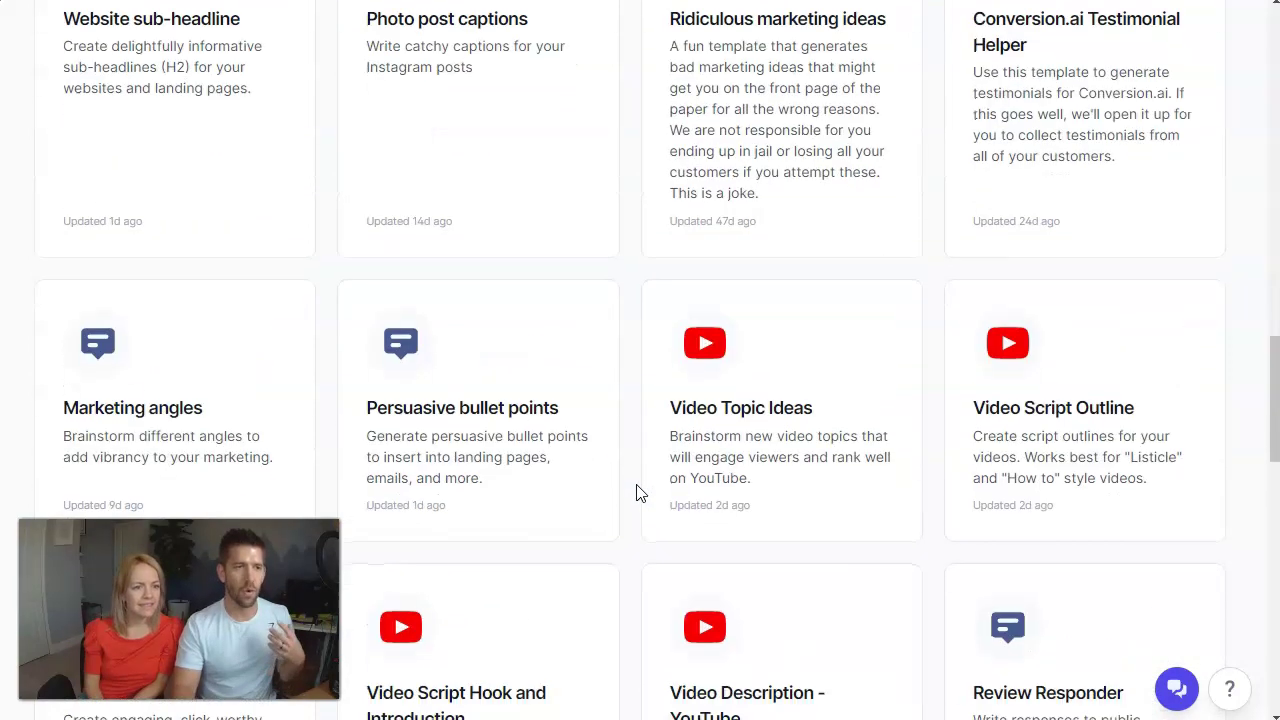
pyautogui.scroll(10, 641, 505)
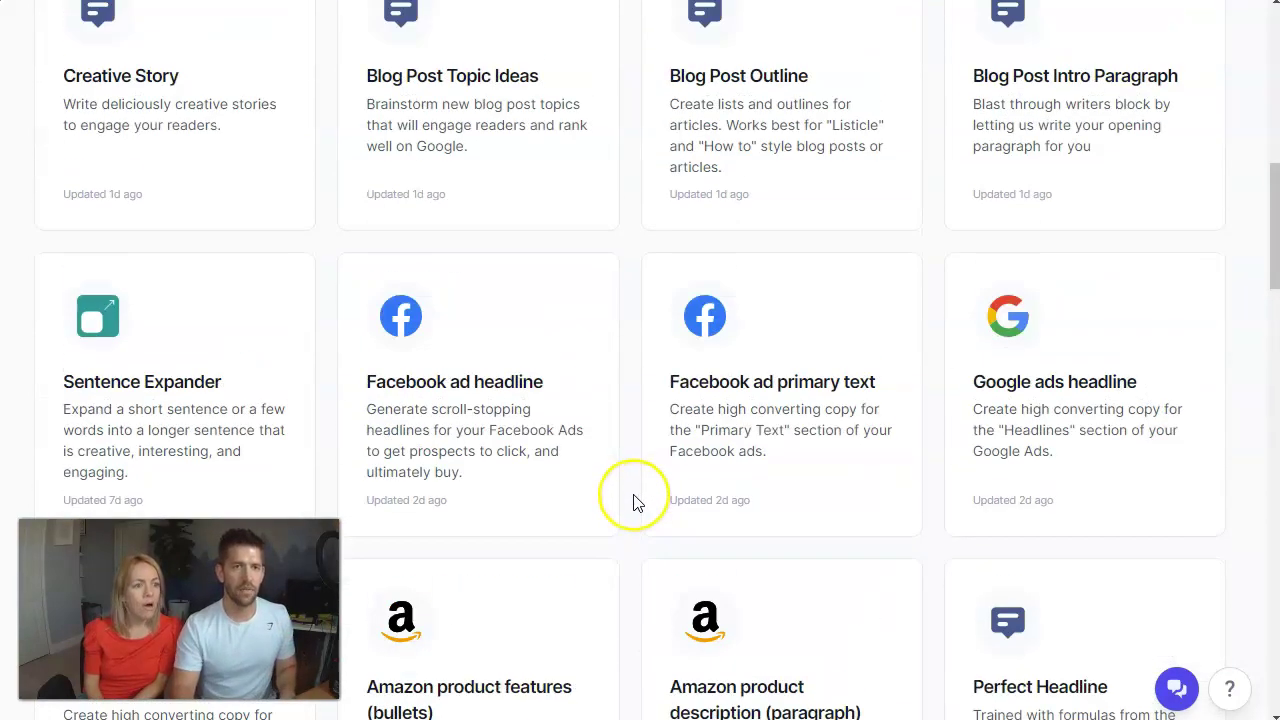
pyautogui.scroll(-4, 620, 495)
pyautogui.scroll(-3, 609, 488)
pyautogui.scroll(2, 612, 440)
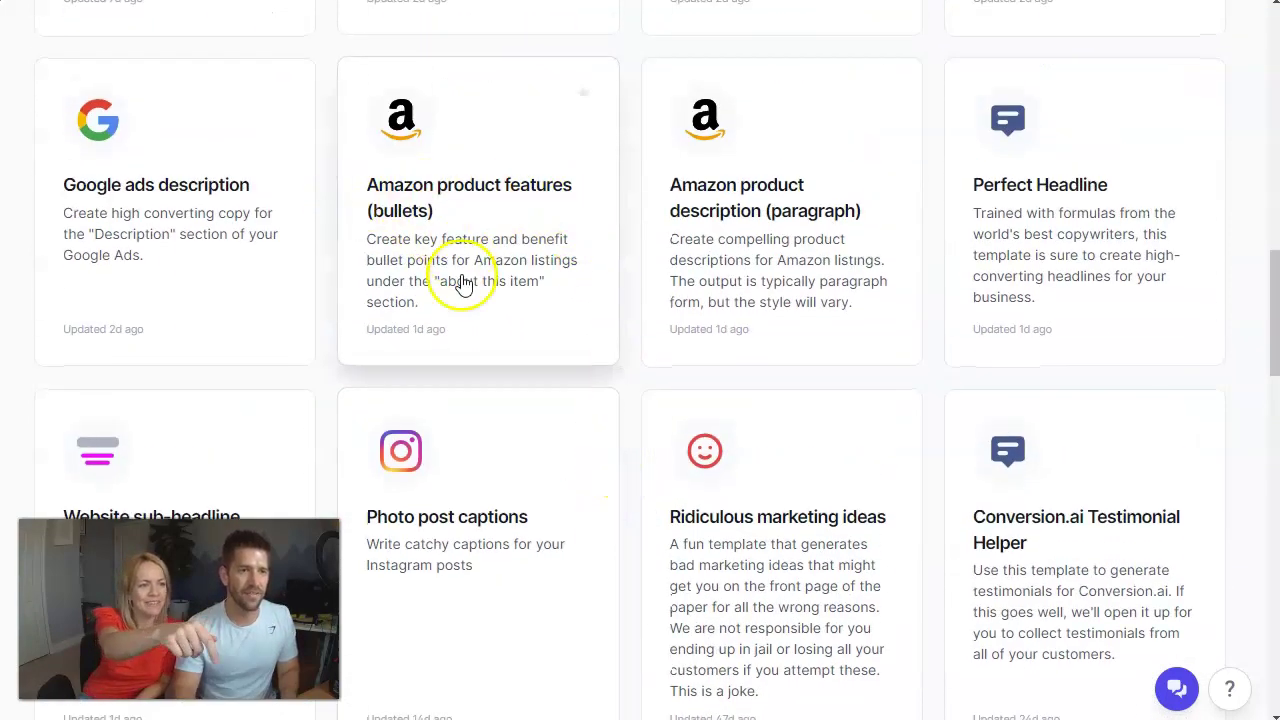
pyautogui.scroll(-6, 466, 294)
pyautogui.click(452, 332)
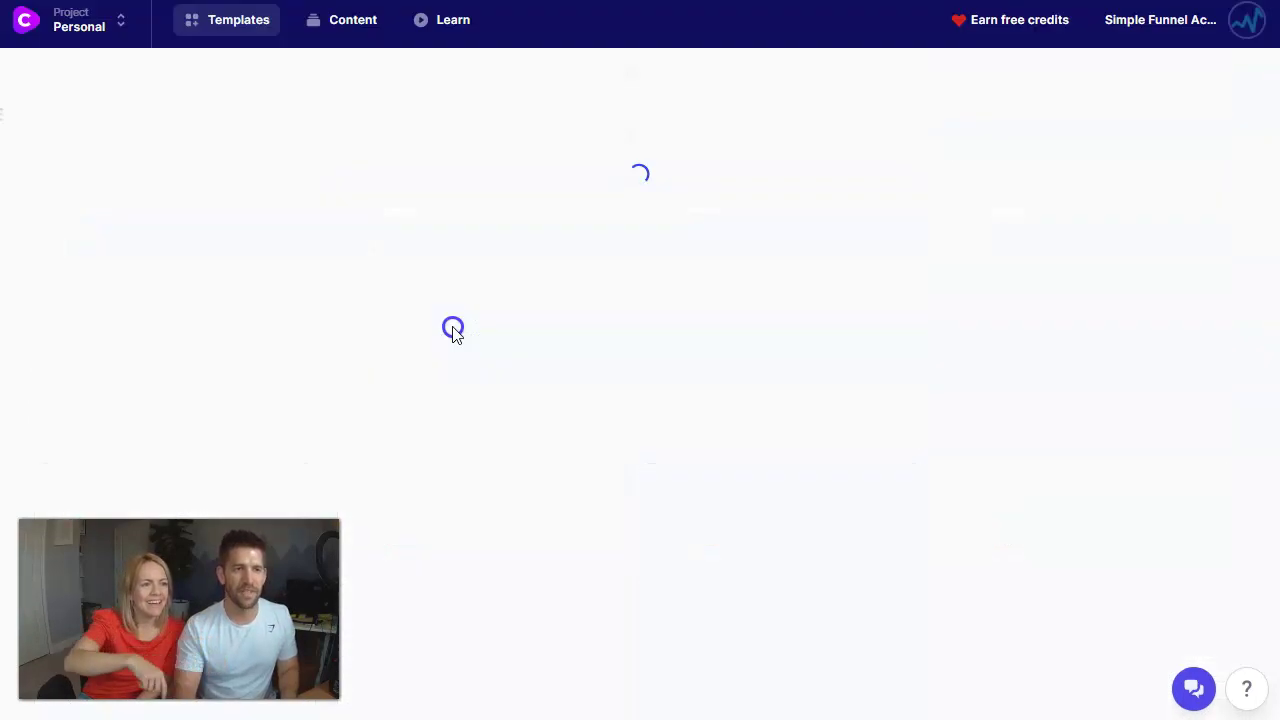
pyautogui.click(278, 258)
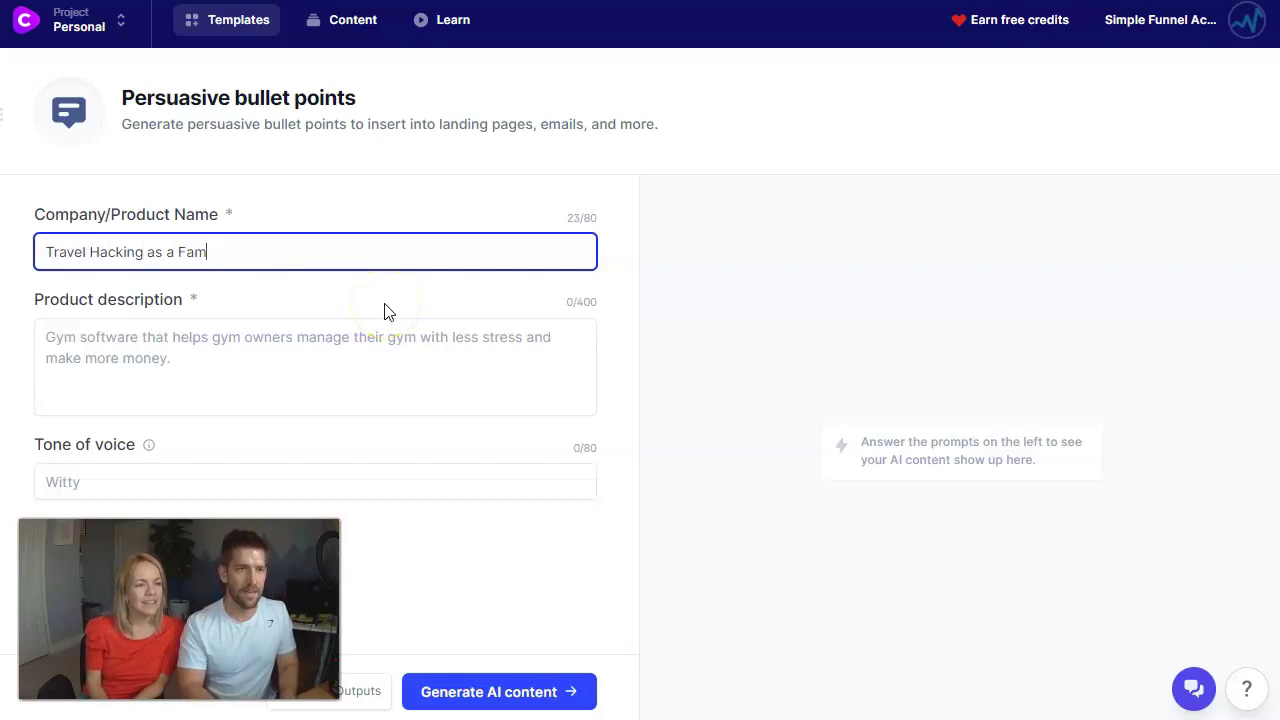
pyautogui.press('Tab')
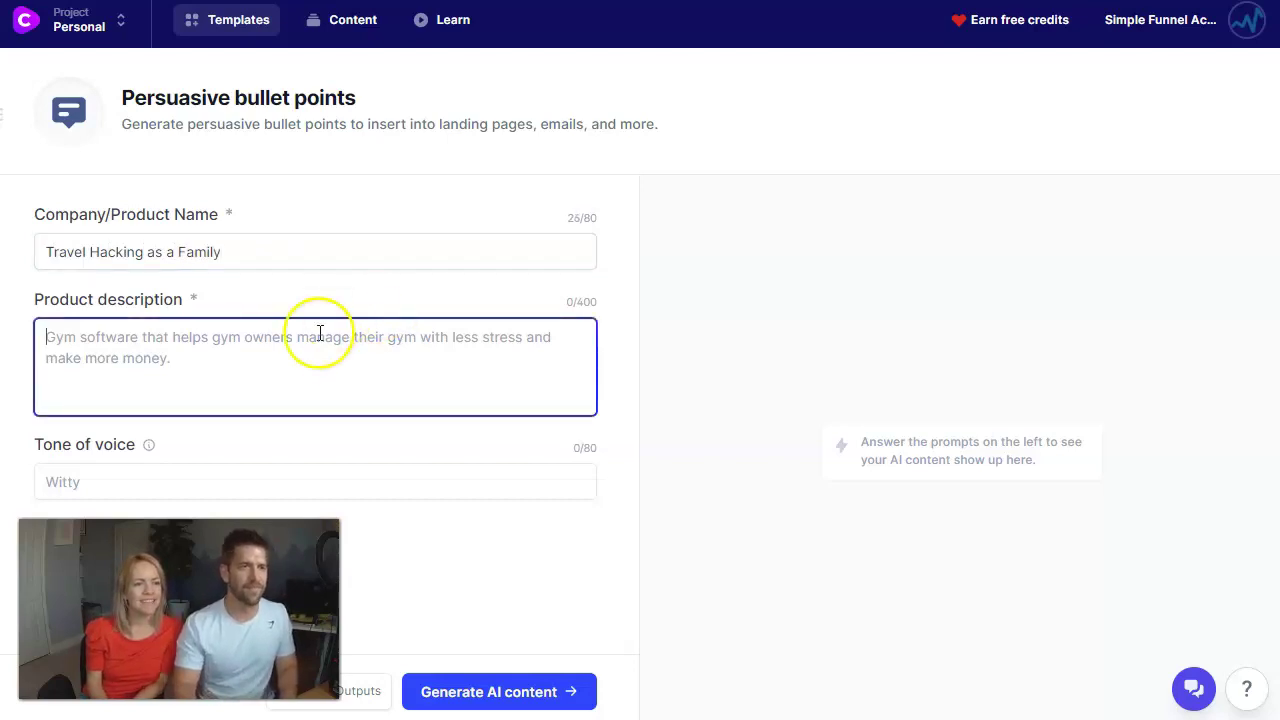
# Reopen the AIDA Framework template and copy its entire product description of the family travel course.
pyautogui.click(234, 28)
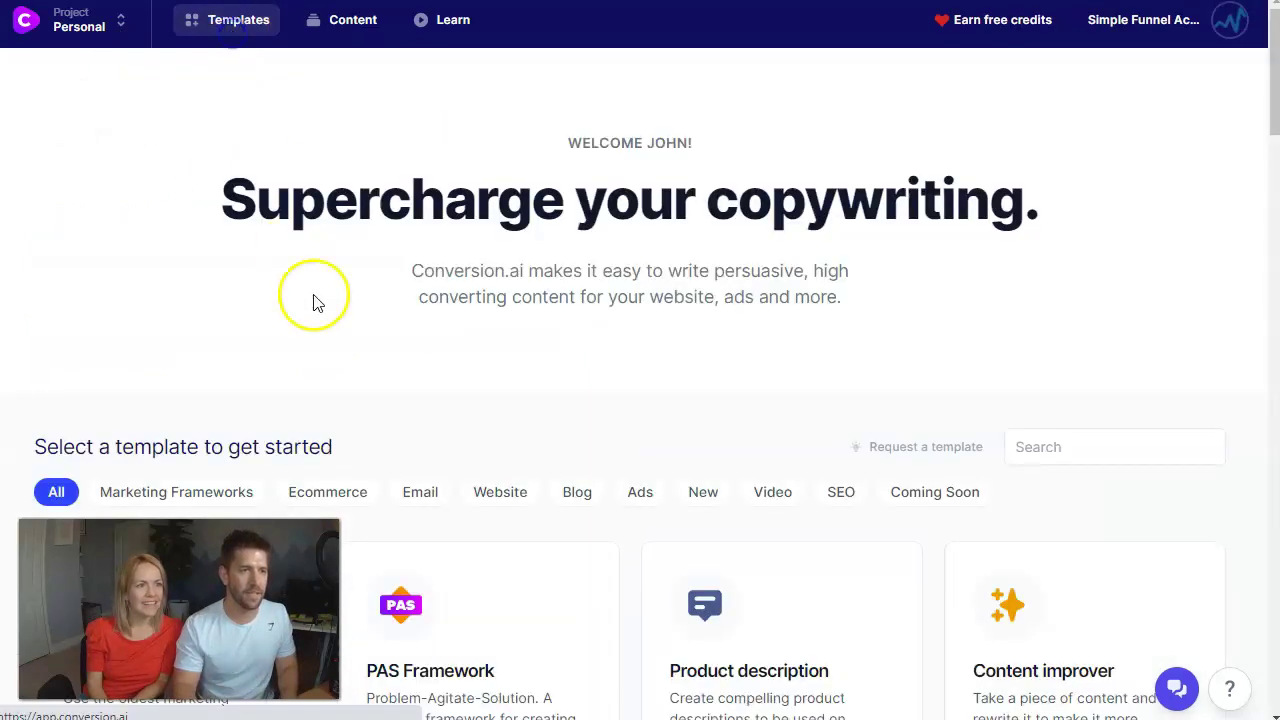
pyautogui.scroll(-3, 313, 303)
pyautogui.click(183, 329)
pyautogui.click(198, 398)
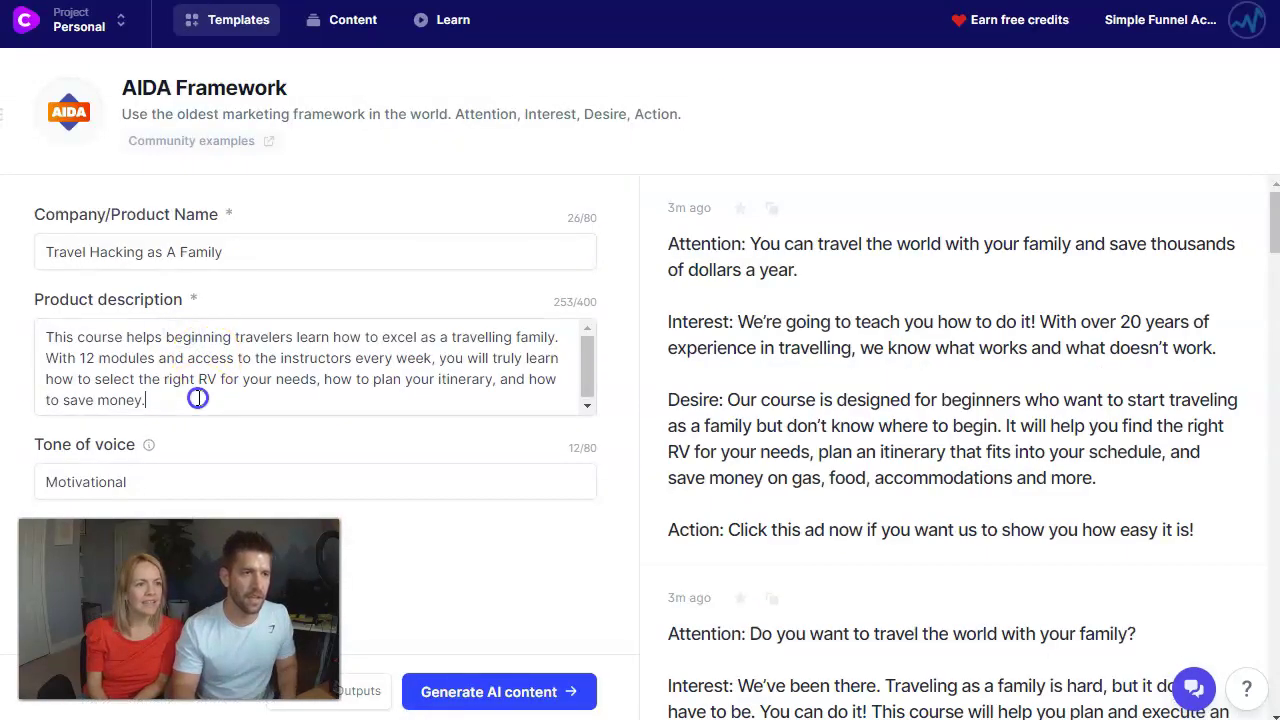
pyautogui.hotkey('ctrl', 'a')
pyautogui.hotkey('ctrl', 'c')
# Open the Persuasive bullet points template and paste the copied course text as the product description.
pyautogui.click(206, 31)
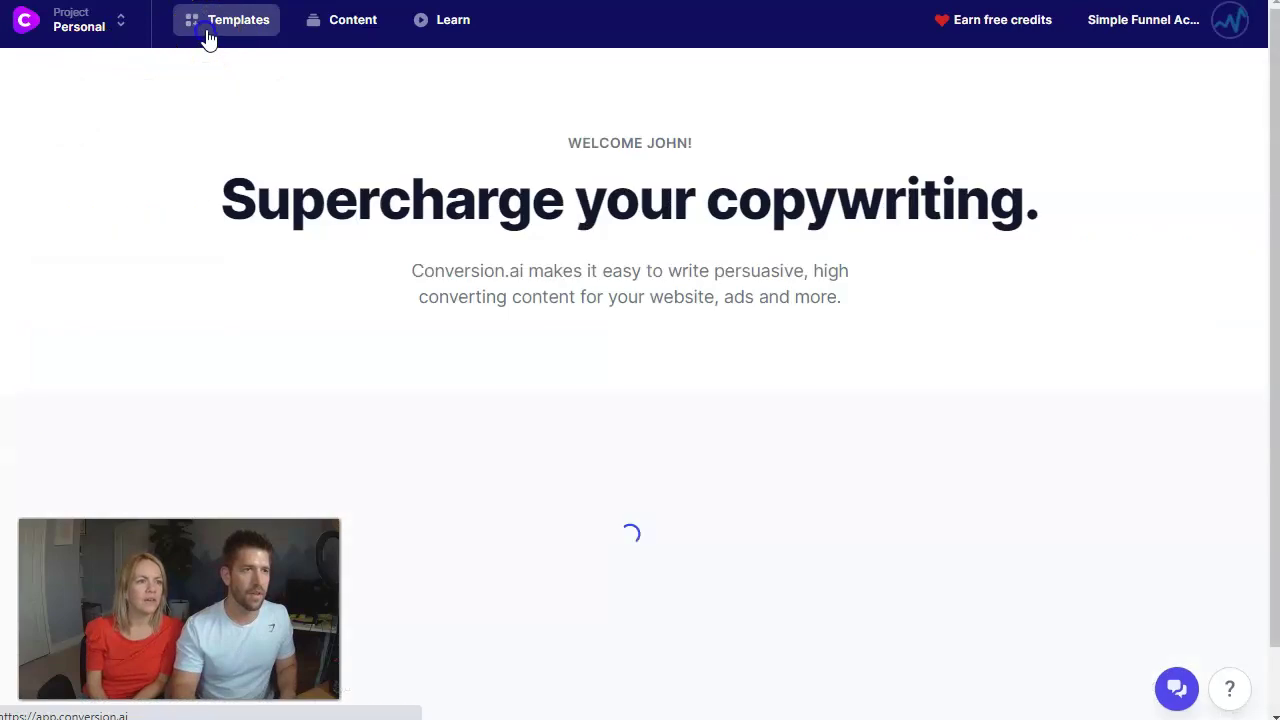
pyautogui.scroll(-10, 357, 349)
pyautogui.scroll(-7, 393, 368)
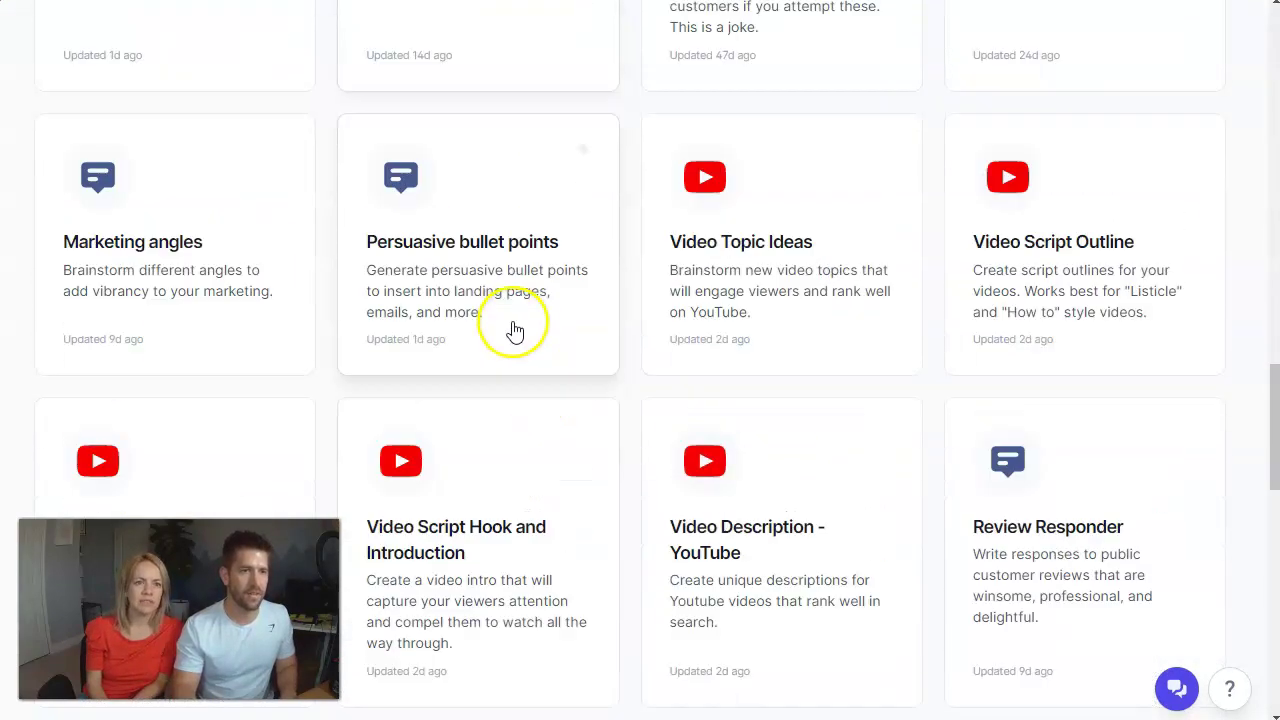
pyautogui.click(514, 329)
pyautogui.click(169, 354)
pyautogui.hotkey('ctrl', 'v')
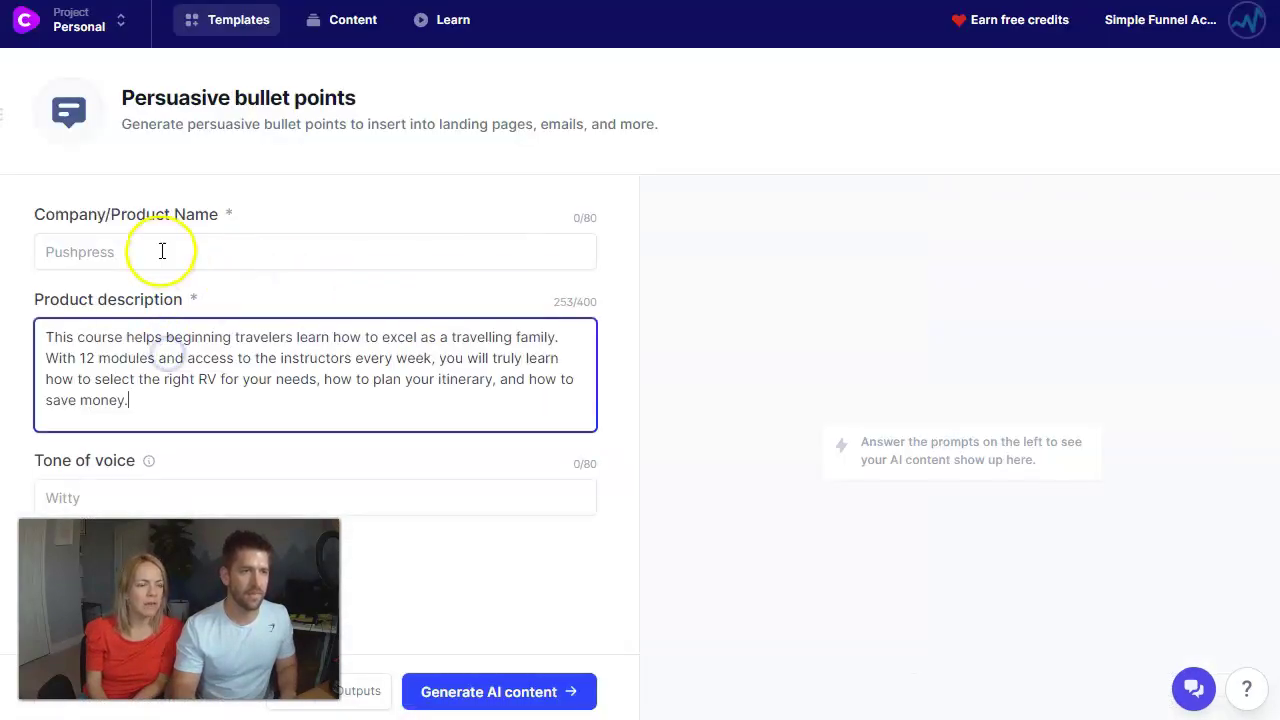
# Set the product name to "Travel Hacking as a Family" and the tone of voice to "Witty" for the persuasive bullet points.
pyautogui.click(163, 249)
pyautogui.write('Travel Hacking as a Family')
pyautogui.click(232, 490)
pyautogui.click(506, 580)
pyautogui.click(317, 498)
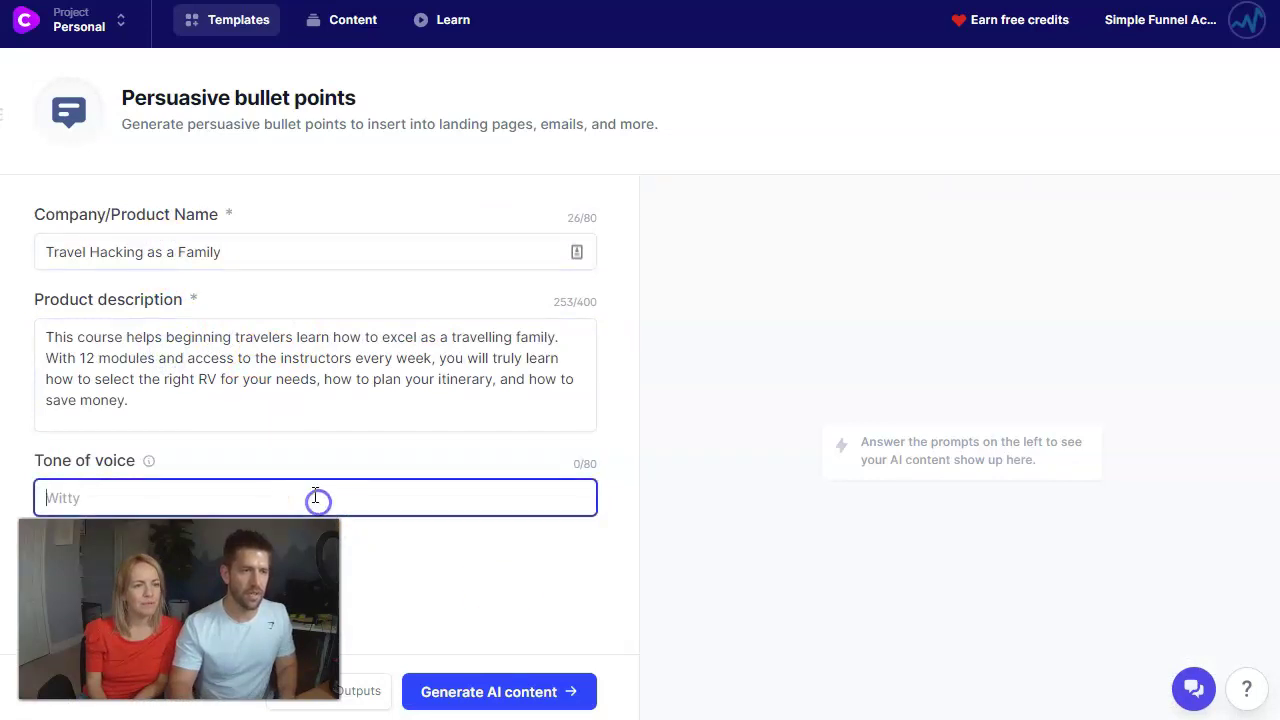
pyautogui.write('Witty')
pyautogui.click(463, 606)
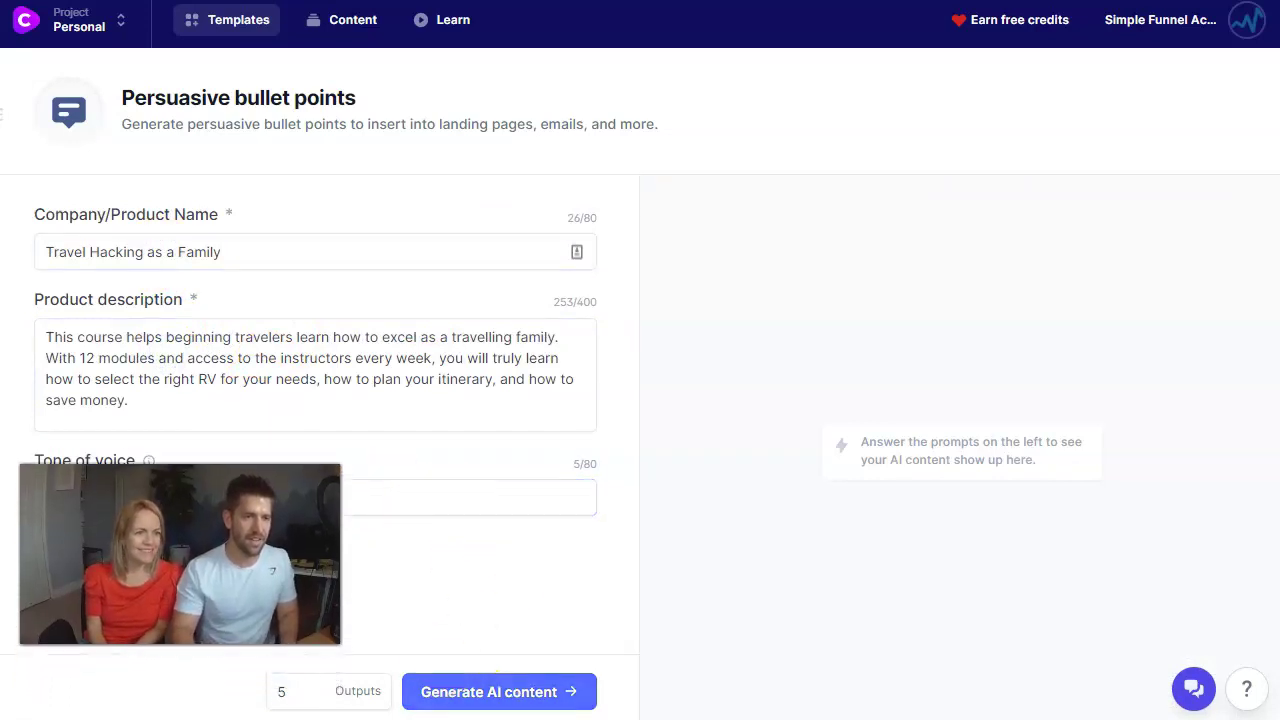